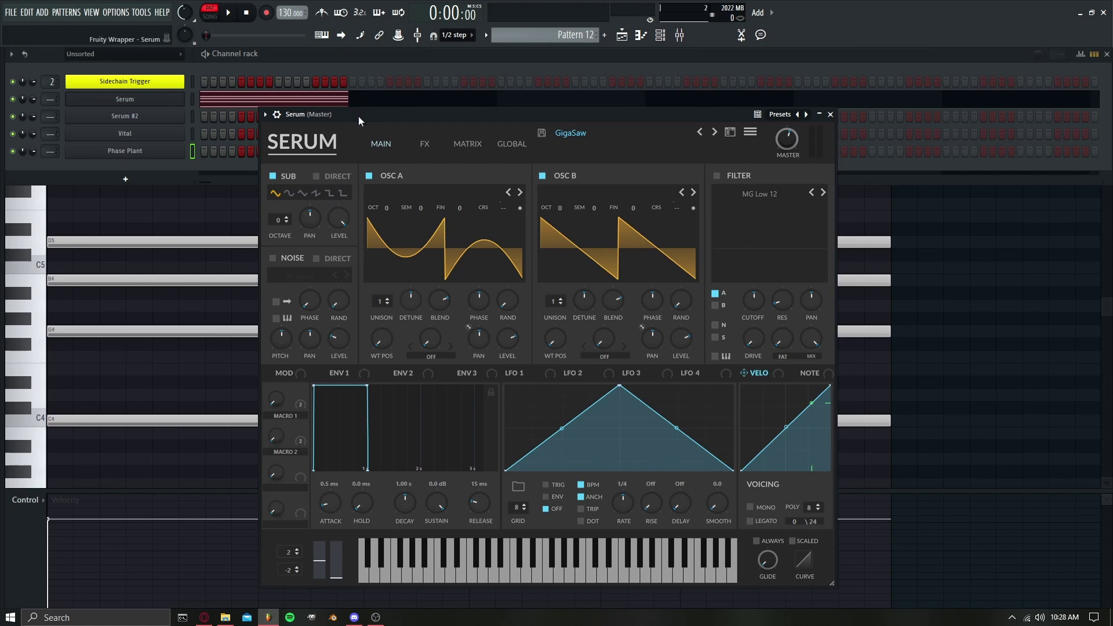
- Examine the GigaSaw patch's global chaos and unison settings and its modulation matrix, and return to the main view
left_click_drag(358, 116, 395, 109)
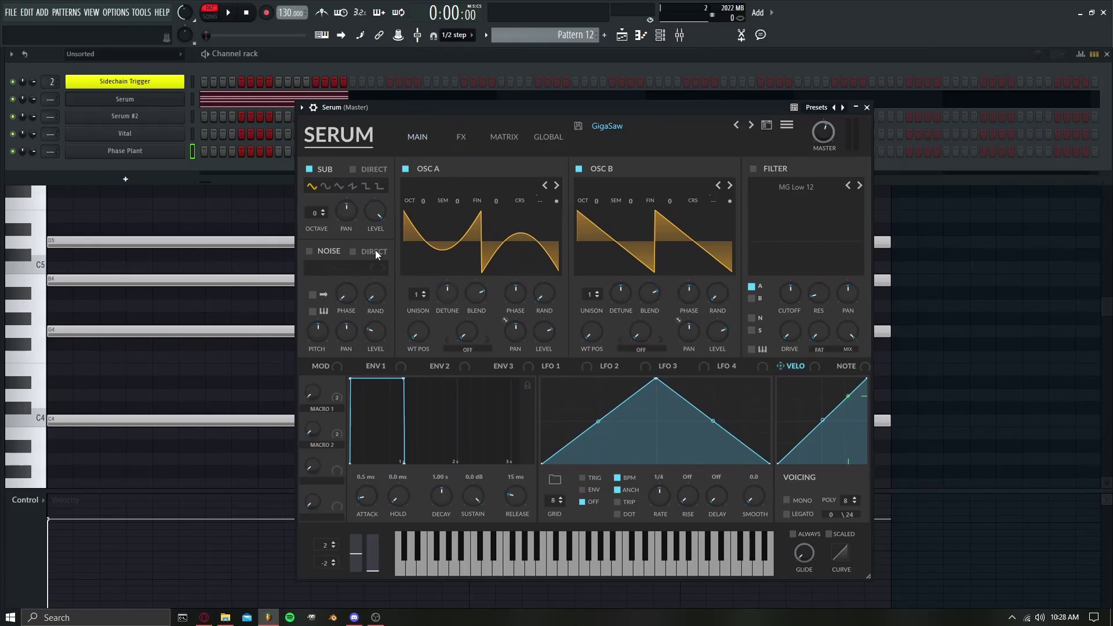
left_click(540, 138)
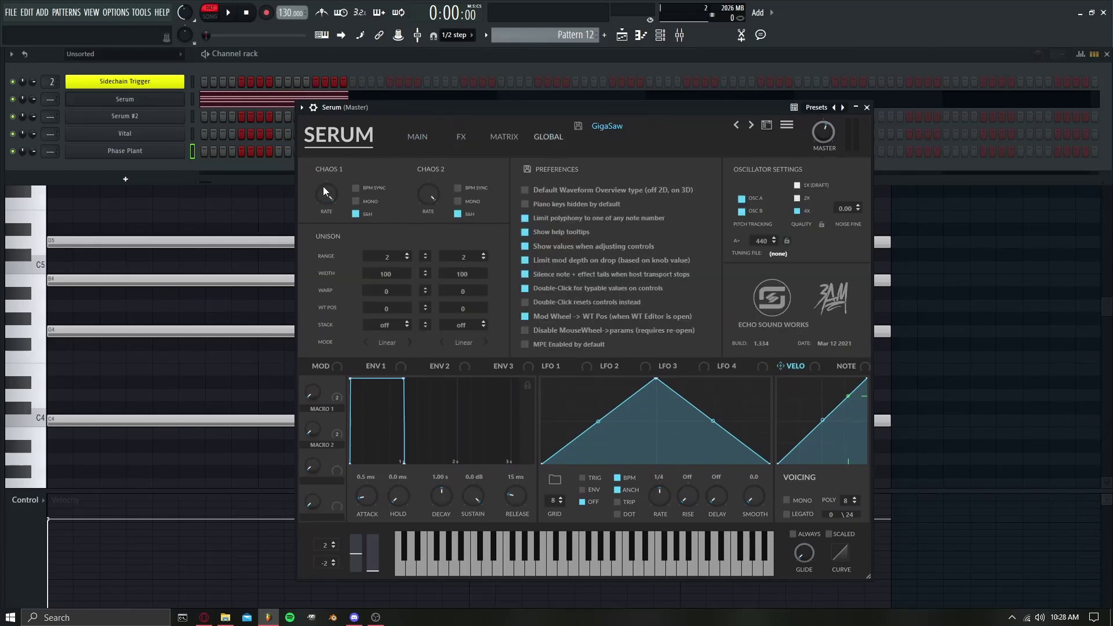
left_click(415, 139)
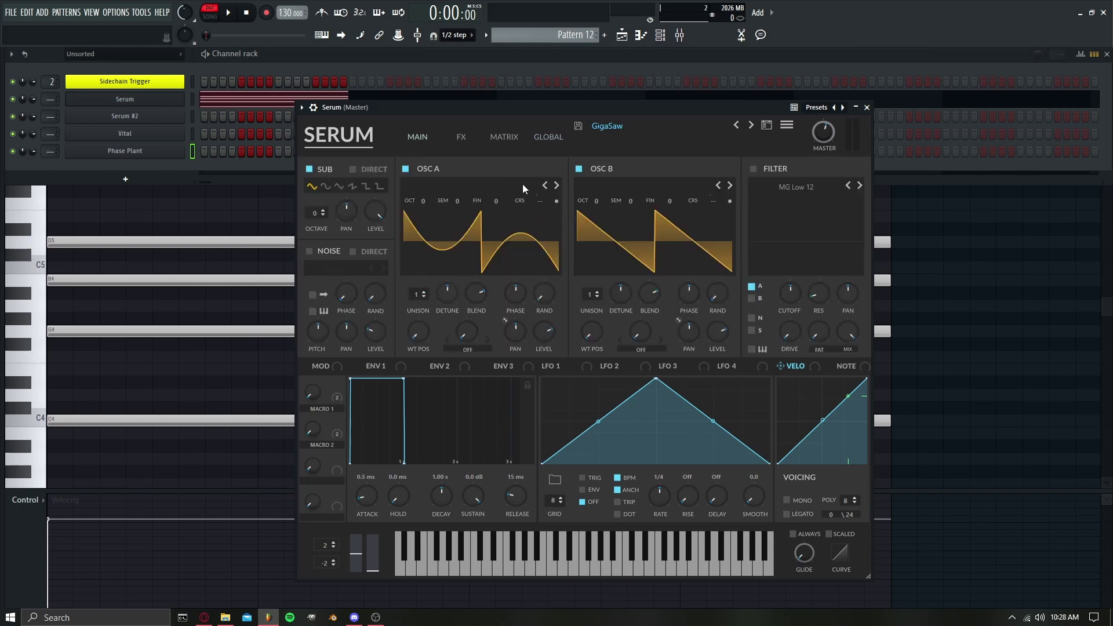
left_click(504, 137)
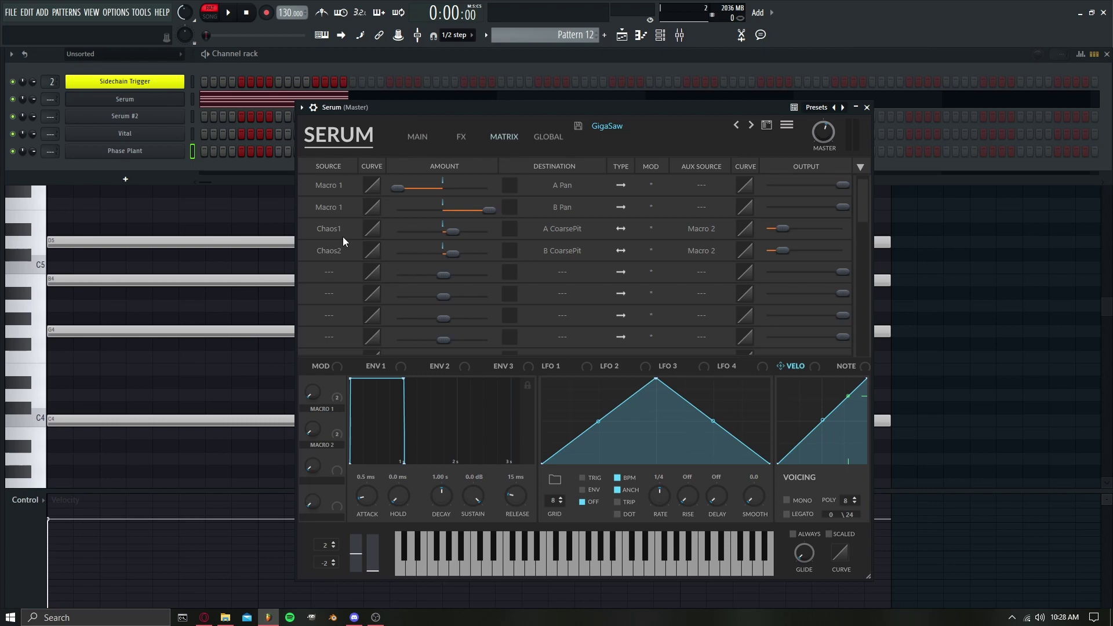
left_click(423, 135)
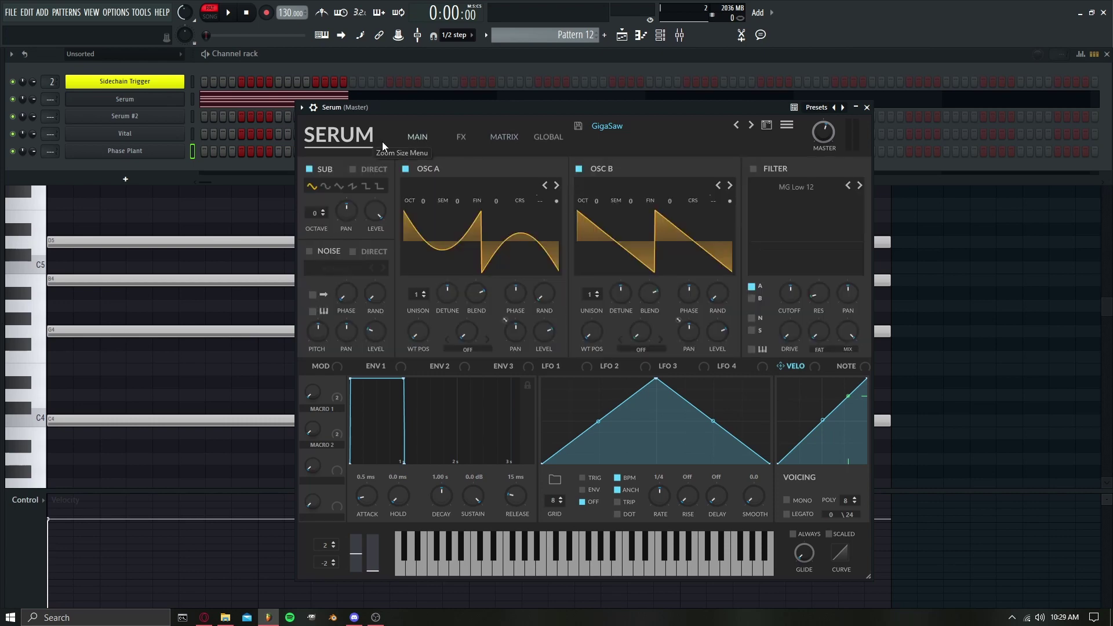
left_click_drag(307, 122, 210, 132)
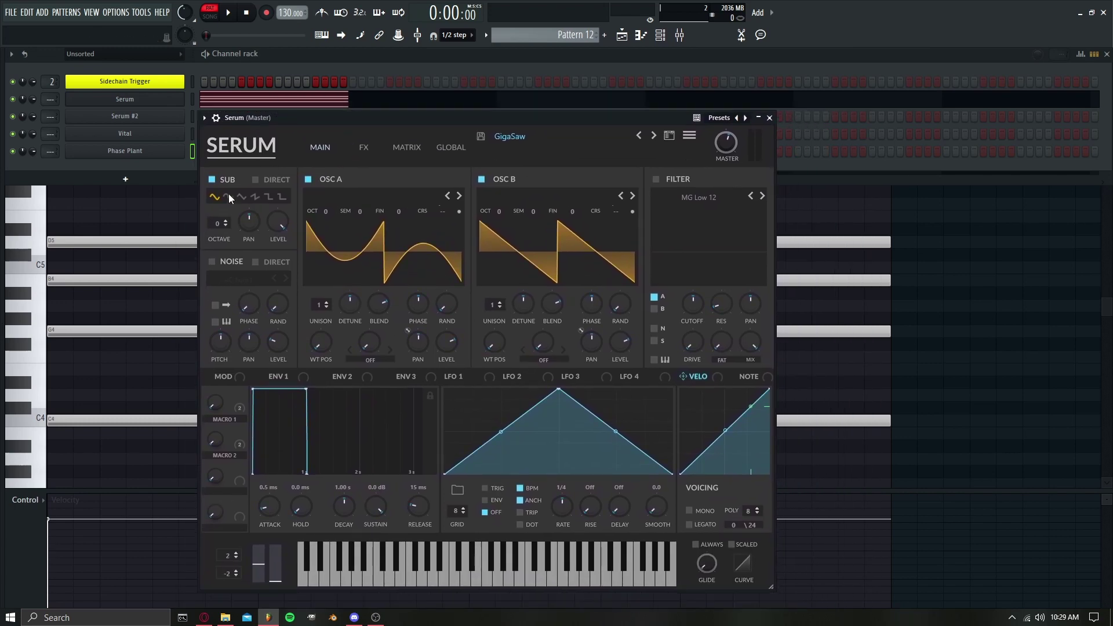
- Audition the chord pattern while trying out Macro 1, and stop playback
left_click(228, 12)
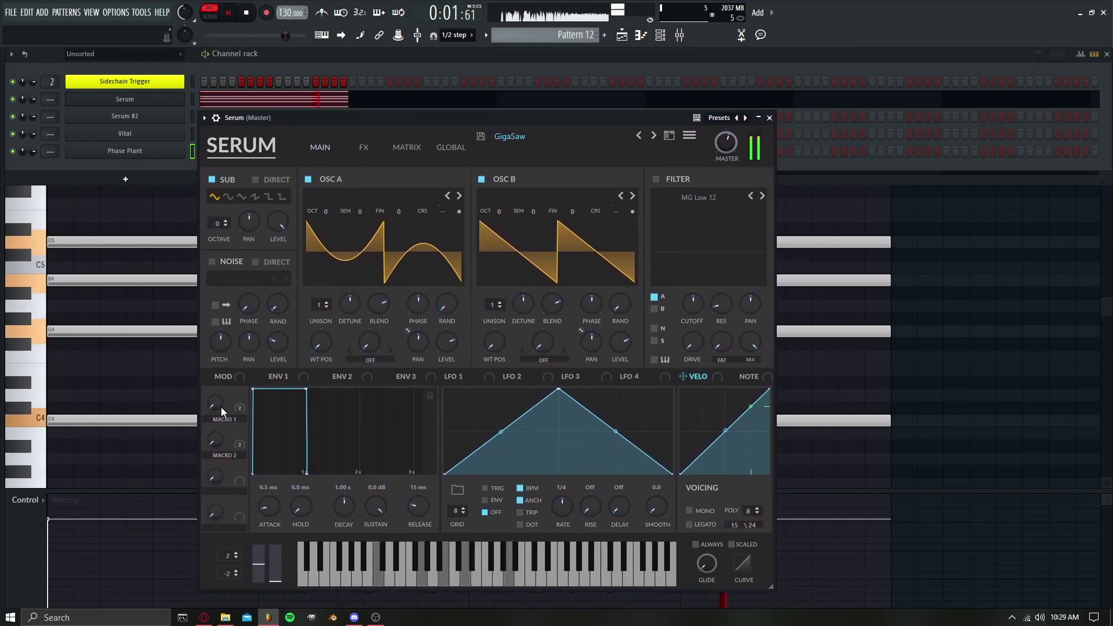
mouse_move(221, 407)
left_mouse_down()
mouse_move(224, 278)
mouse_move(214, 416)
left_mouse_up()
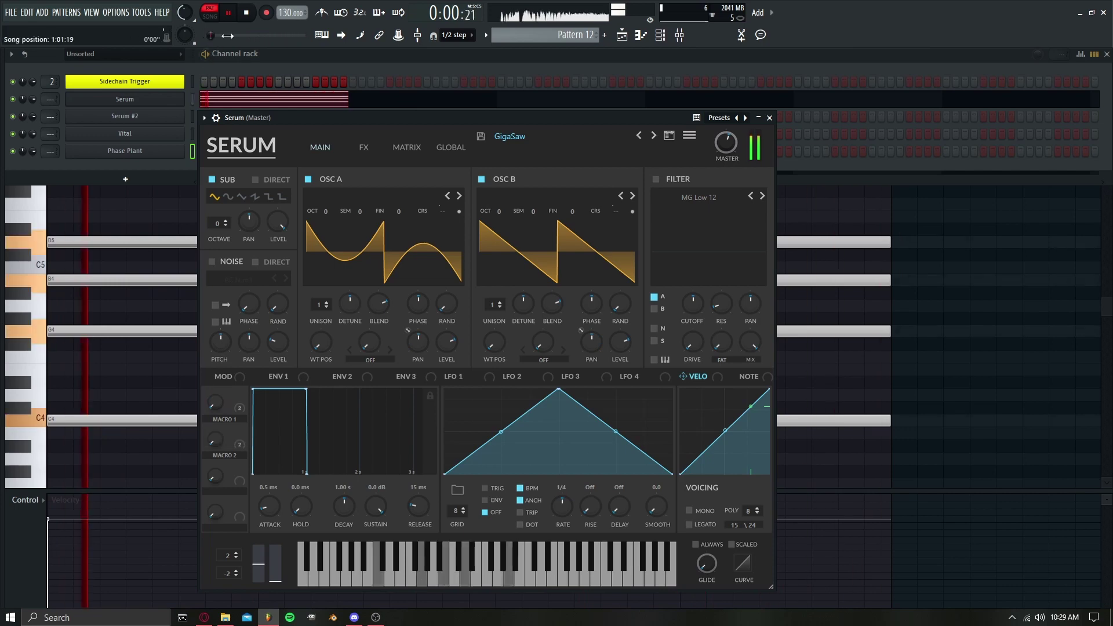
key("space")
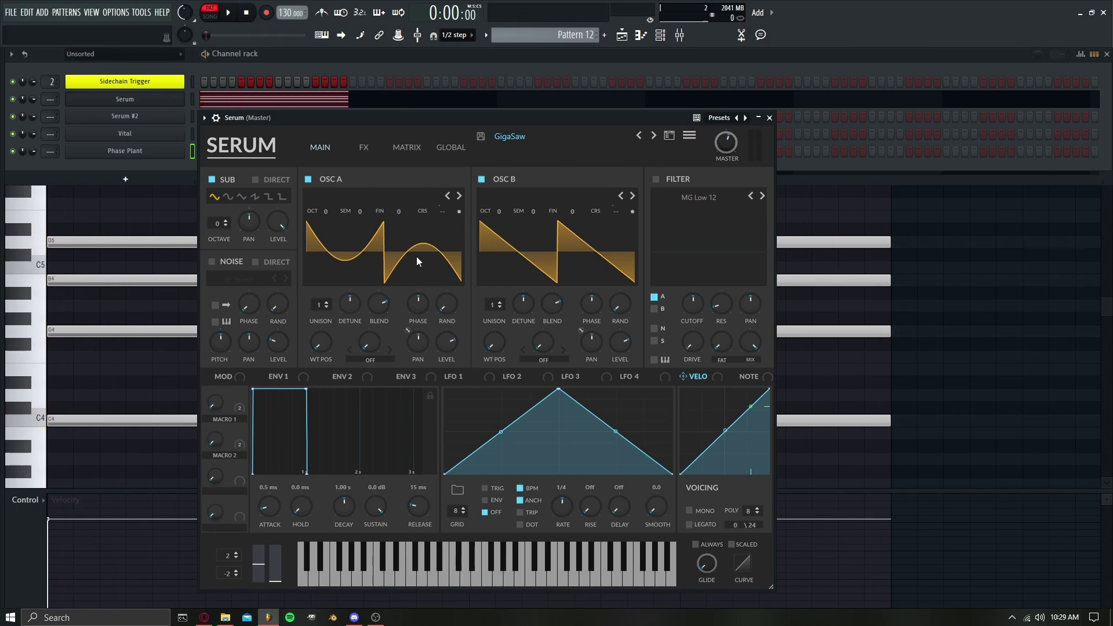
- Inspect the wavetables of oscillators A and B in the wavetable editor and close it
left_click(458, 232)
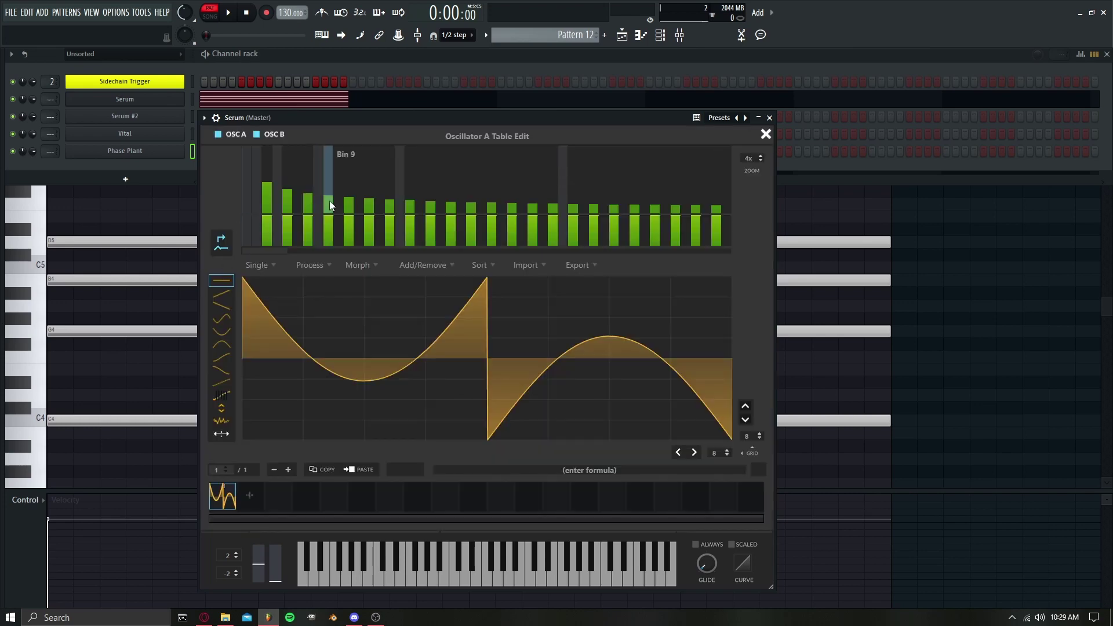
left_click(763, 136)
left_click(629, 226)
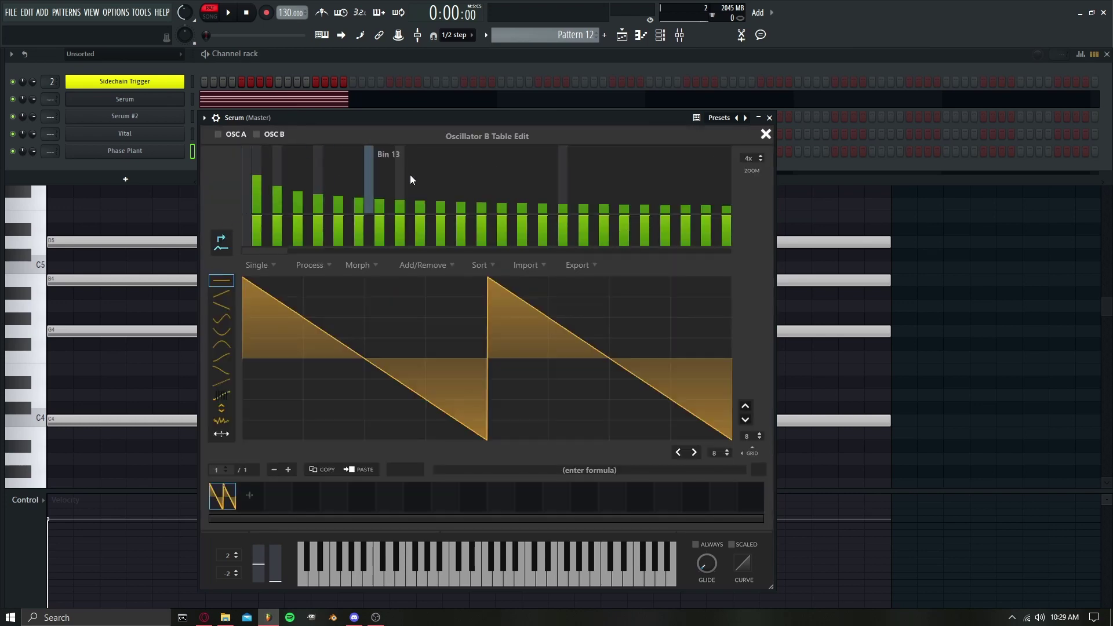
left_click(769, 132)
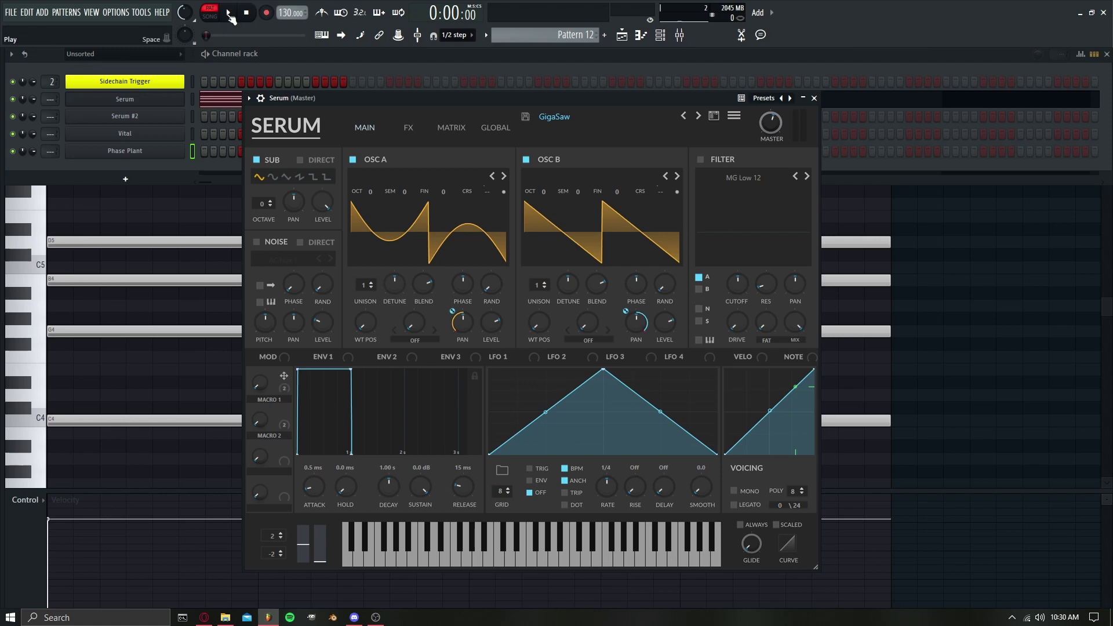
- Audition the chord while varying Macro 2 and Macro 1, stop playback and reset the macros to 0%
left_click(229, 14)
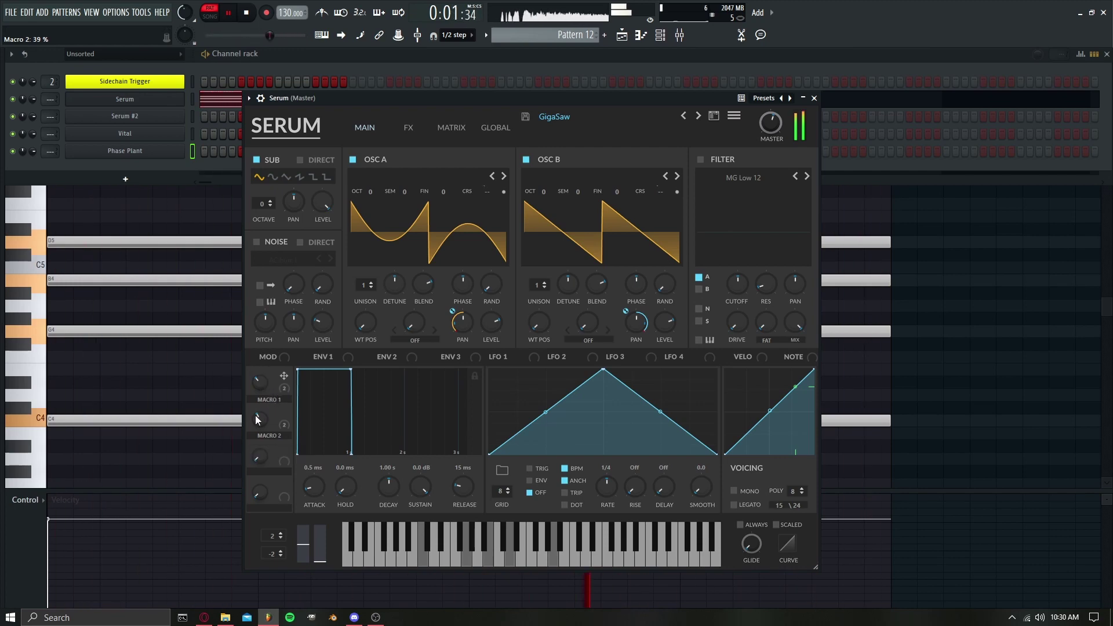
left_click_drag(257, 422, 255, 408)
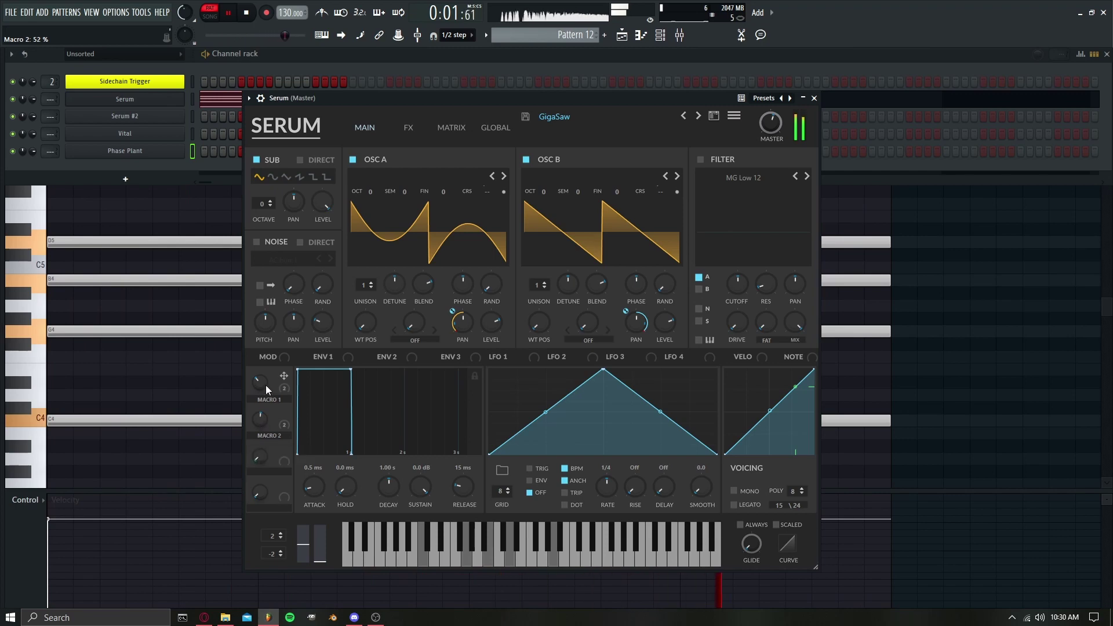
mouse_move(265, 385)
left_mouse_down()
mouse_move(260, 396)
mouse_move(262, 345)
mouse_move(259, 380)
left_mouse_up()
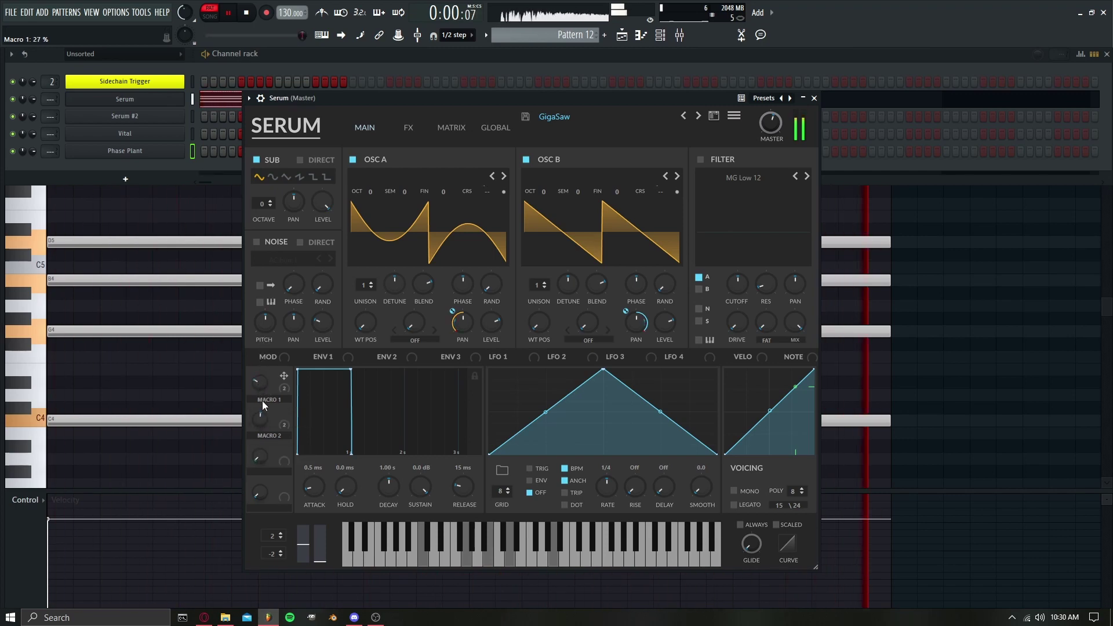
key("space")
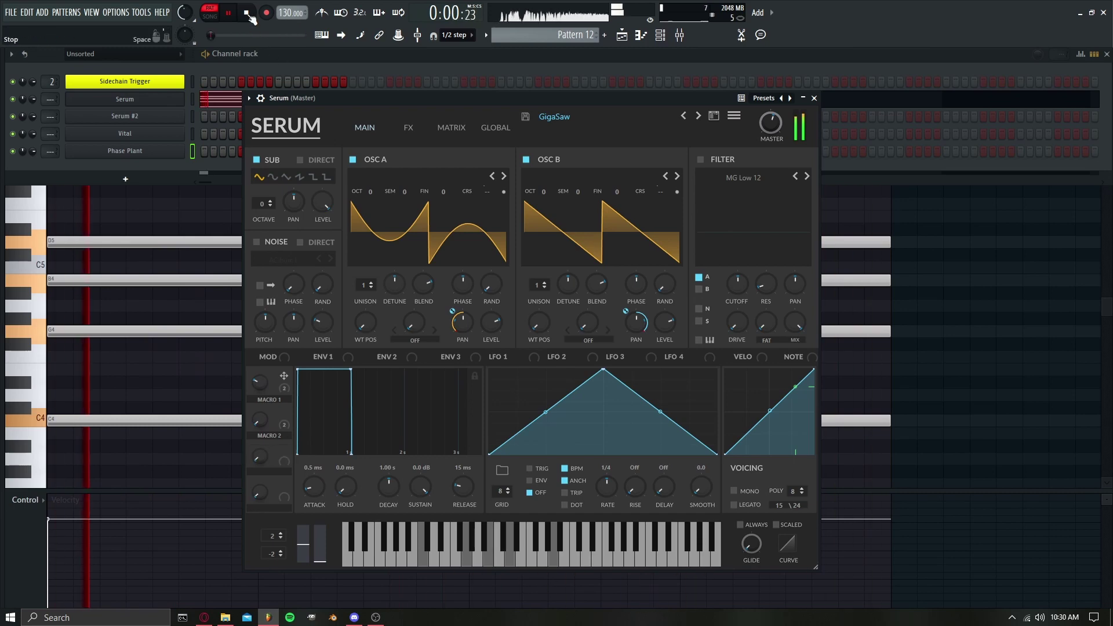
double_click(260, 384)
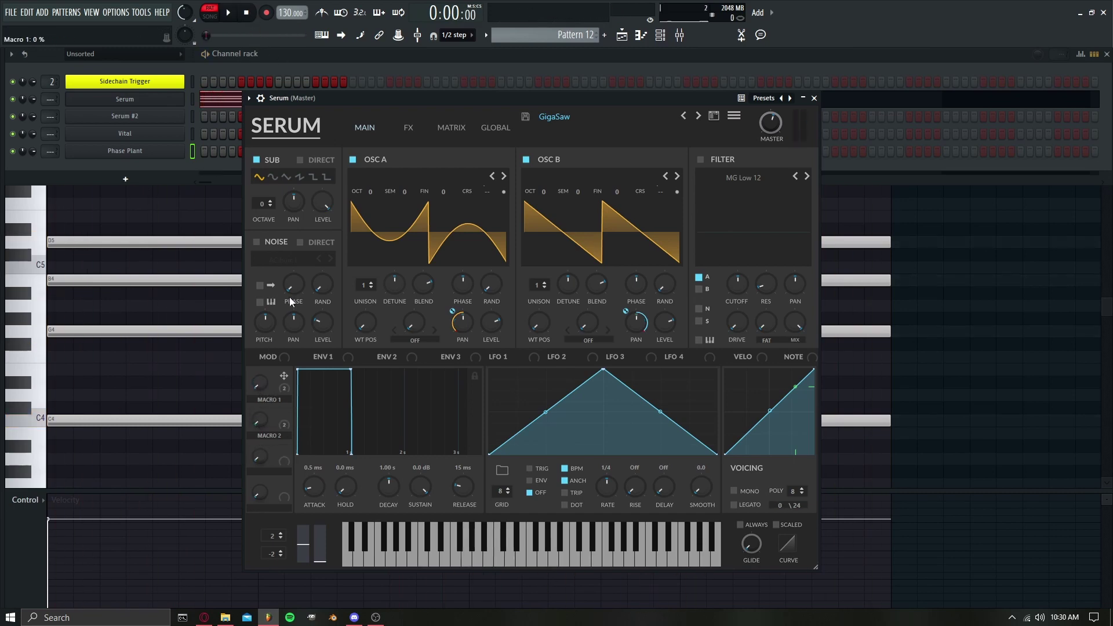
- Set the amount of the Chaos1 to A CoarsePit modulation to 20 in the matrix
left_click(461, 125)
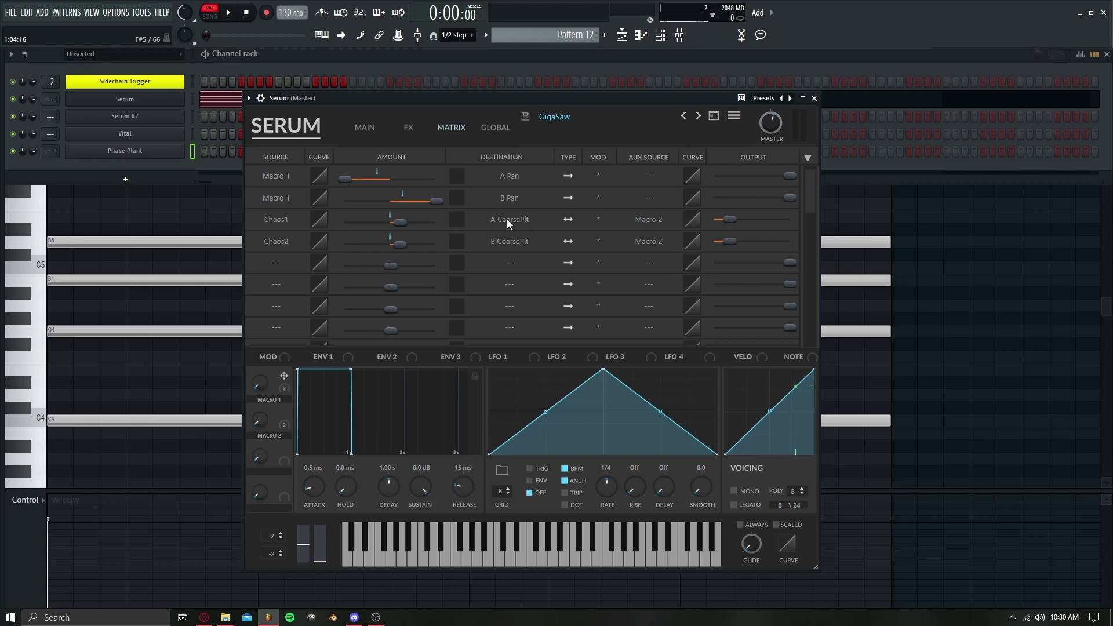
left_click_drag(402, 224, 404, 226)
double_click(403, 224)
type("20")
key("Return")
- Adjust the Chaos 1 rate in the global settings and return to the oscillators
left_click(491, 128)
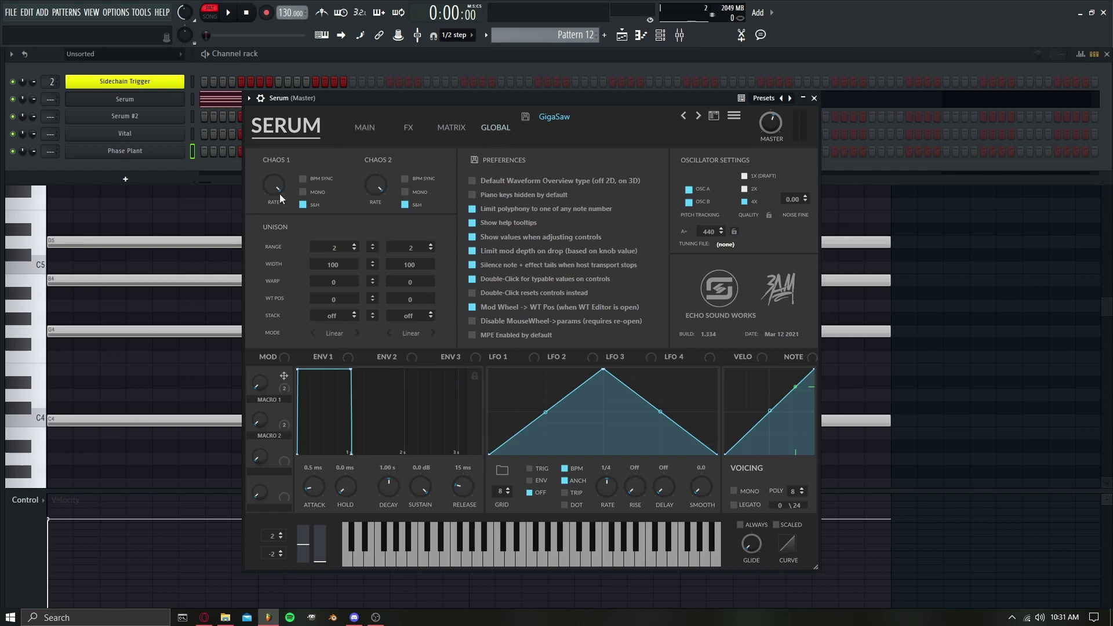
left_click_drag(277, 191, 277, 160)
left_click(367, 125)
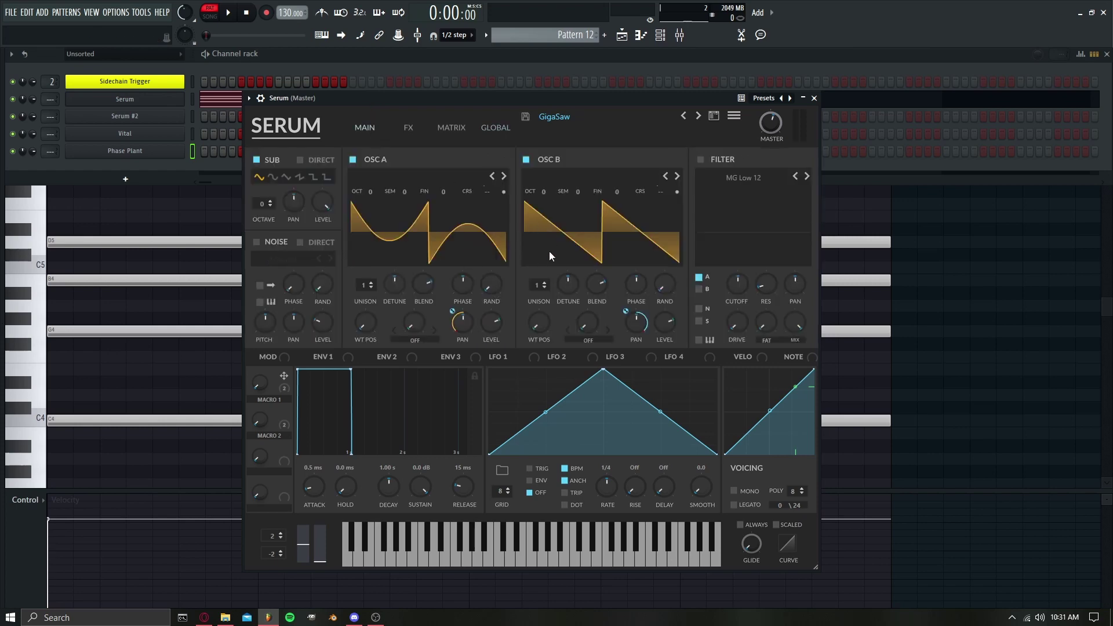
- Play the chord while sweeping Macro 2 upward, and reset Macro 2 to 0%
key("space")
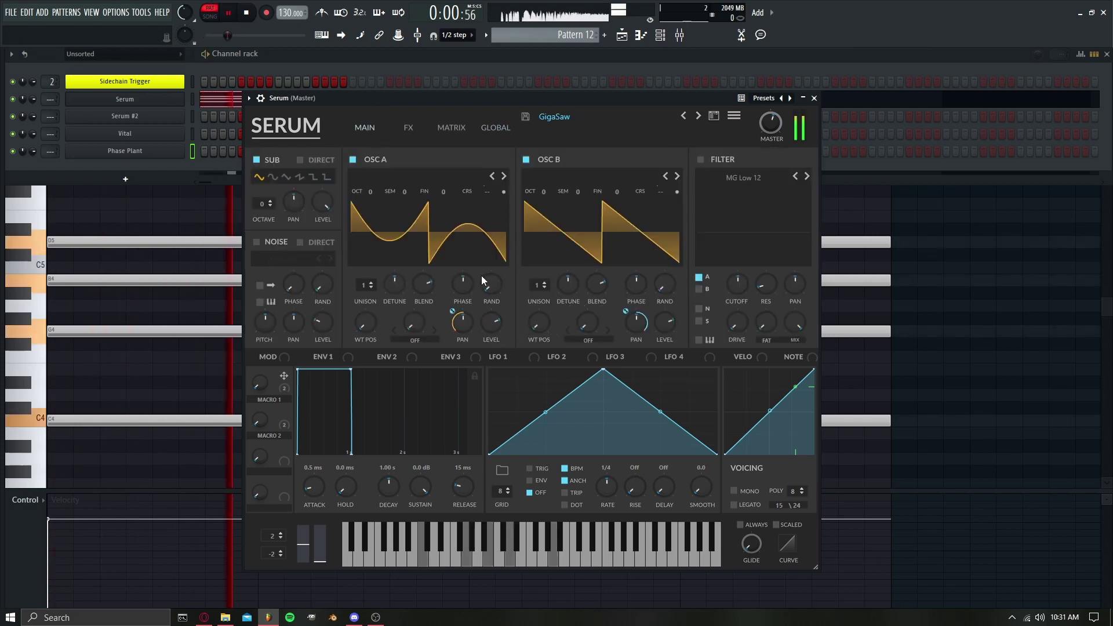
left_click_drag(261, 418, 267, 358)
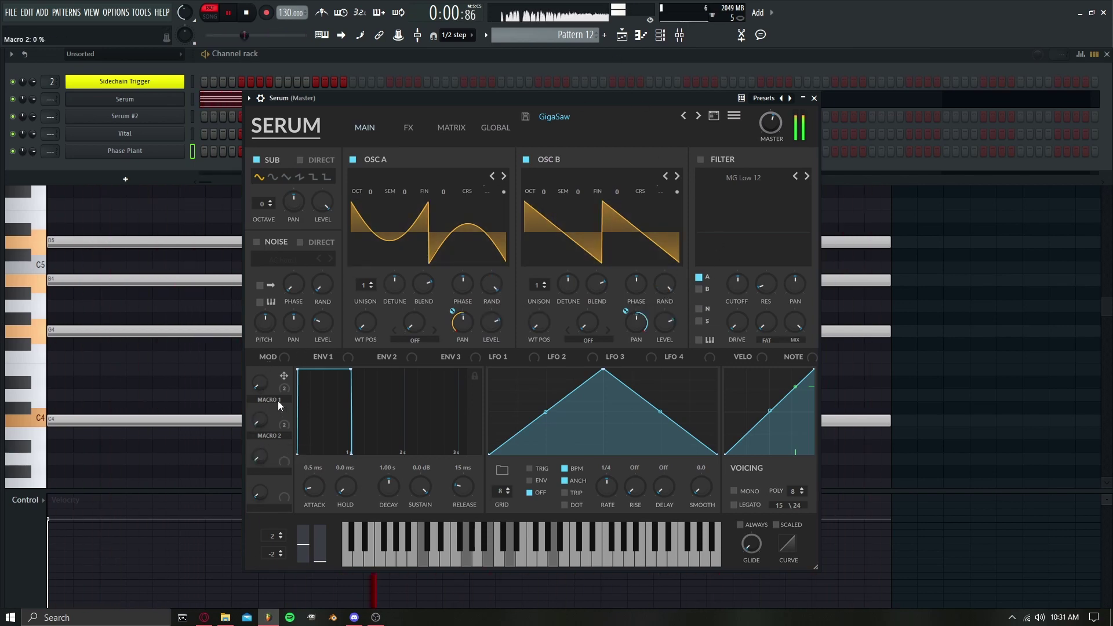
double_click(258, 415)
- Lower the random phase of oscillators A and B to 0% and stop playback
left_click_drag(490, 285, 484, 414)
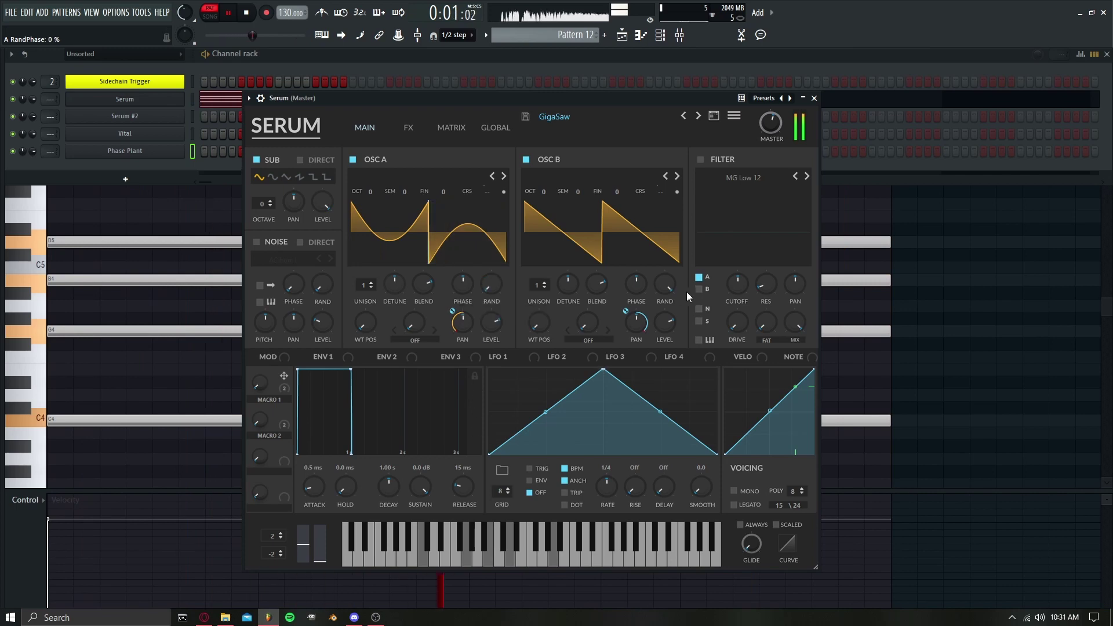
left_click_drag(666, 285, 620, 544)
key("space")
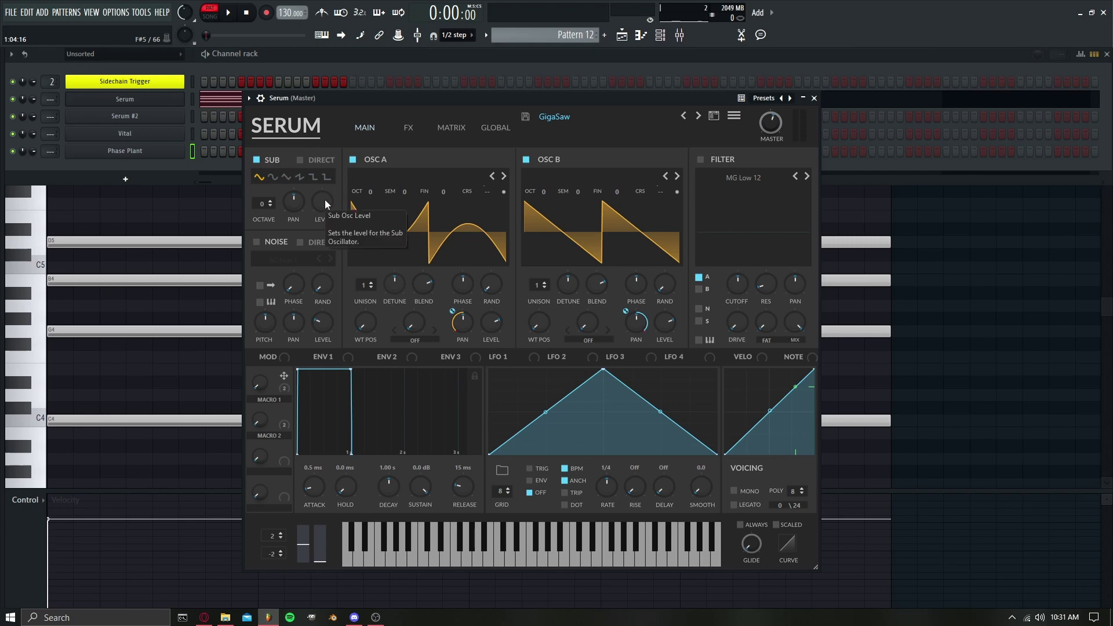
- Close the first Serum instance and open Serum #2 with the GigaSaw2 patch, placing its window clear of the channel list
left_click_drag(321, 98, 371, 120)
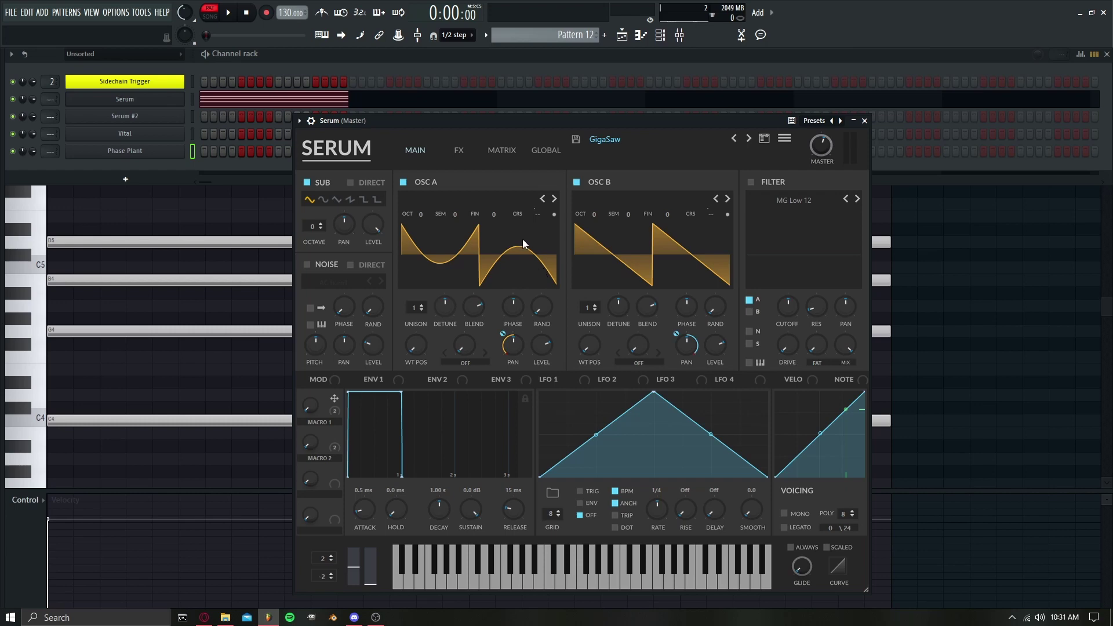
left_click(865, 121)
left_click(155, 119)
left_click(159, 124)
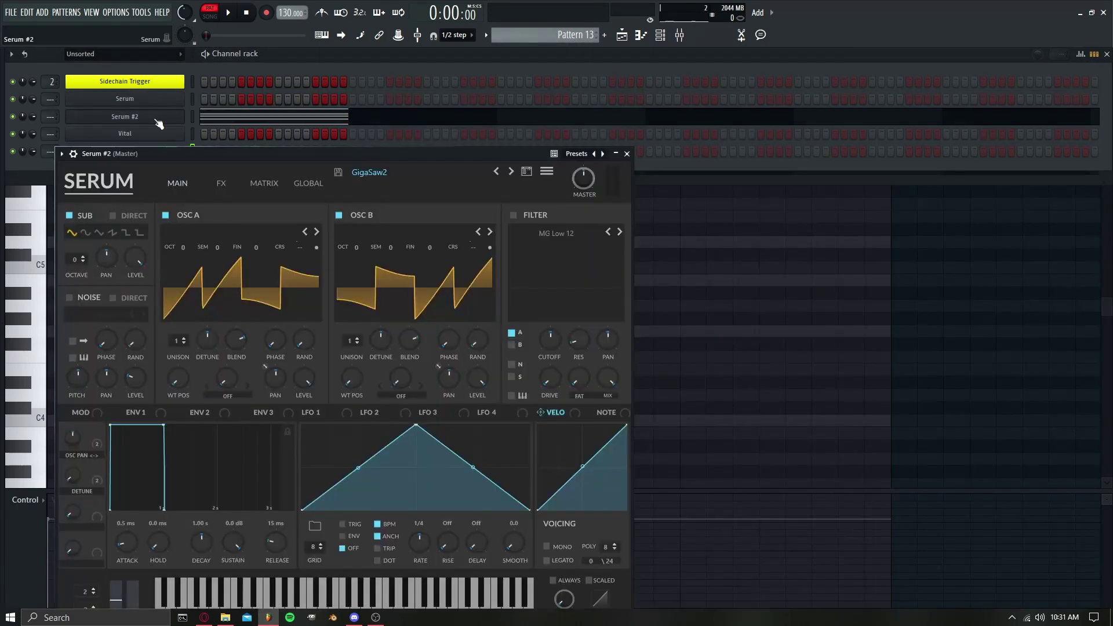
left_click_drag(213, 155, 552, 89)
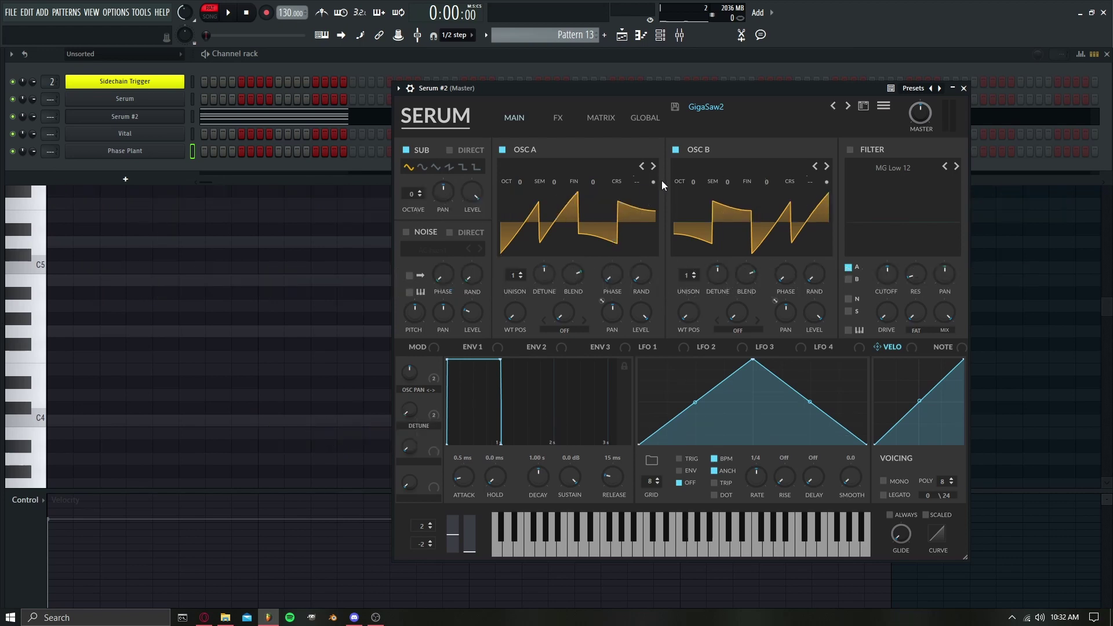
- Inspect the GigaSaw2 wavetables of oscillators A and B in the wavetable editor and close it
left_click(650, 198)
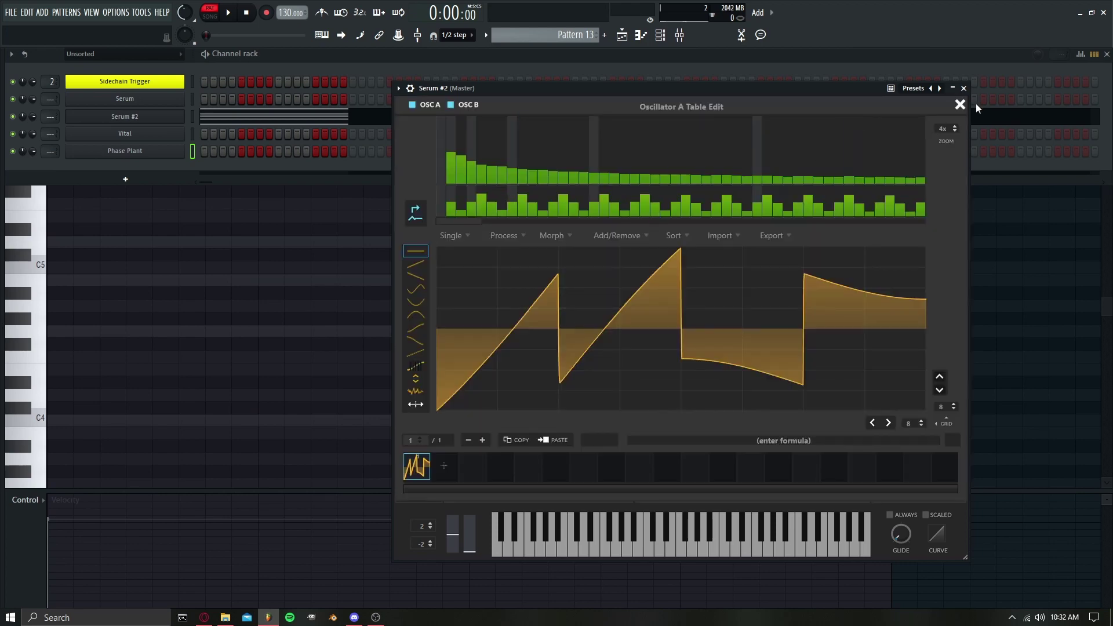
left_click(961, 105)
left_click(828, 197)
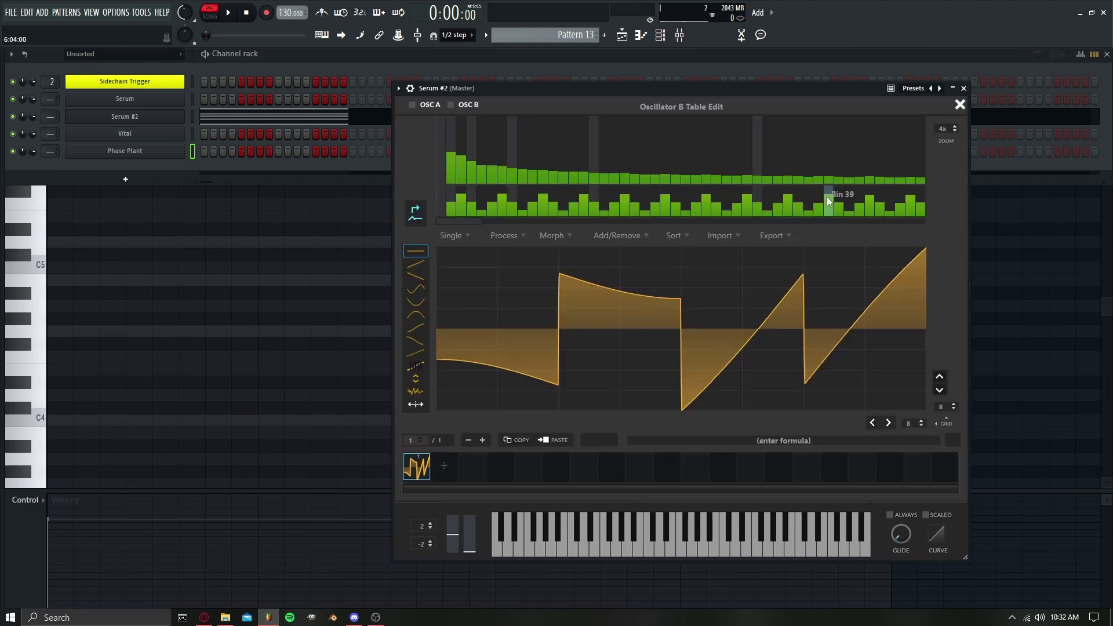
left_click(960, 105)
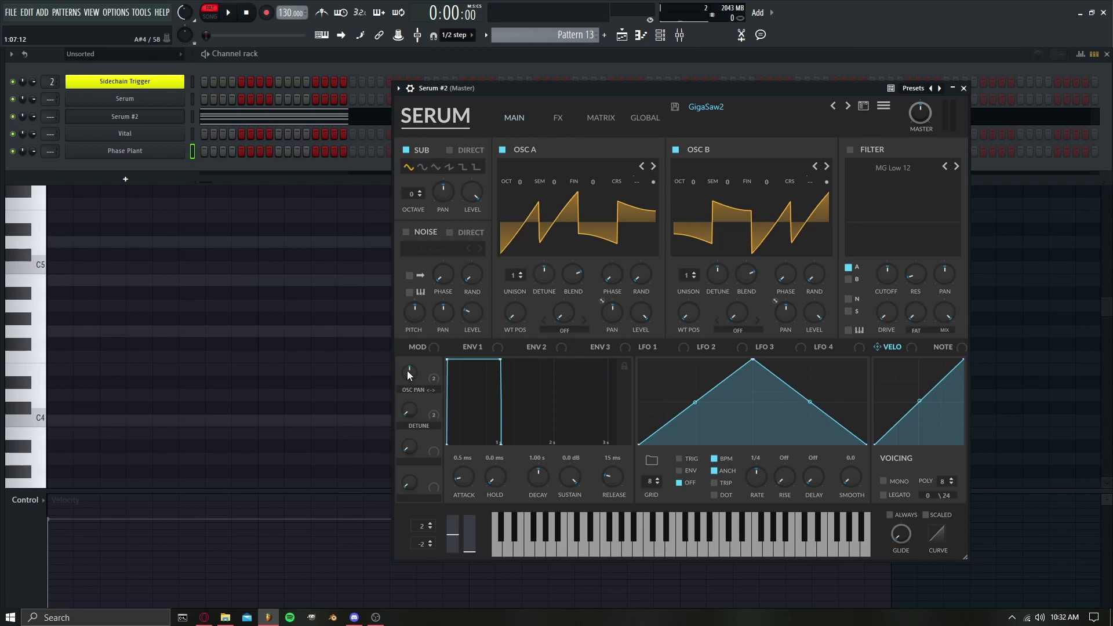
- Audition the Serum #2 chord while raising the OSC PAN and DETUNE macros, and stop playback
left_click(238, 12)
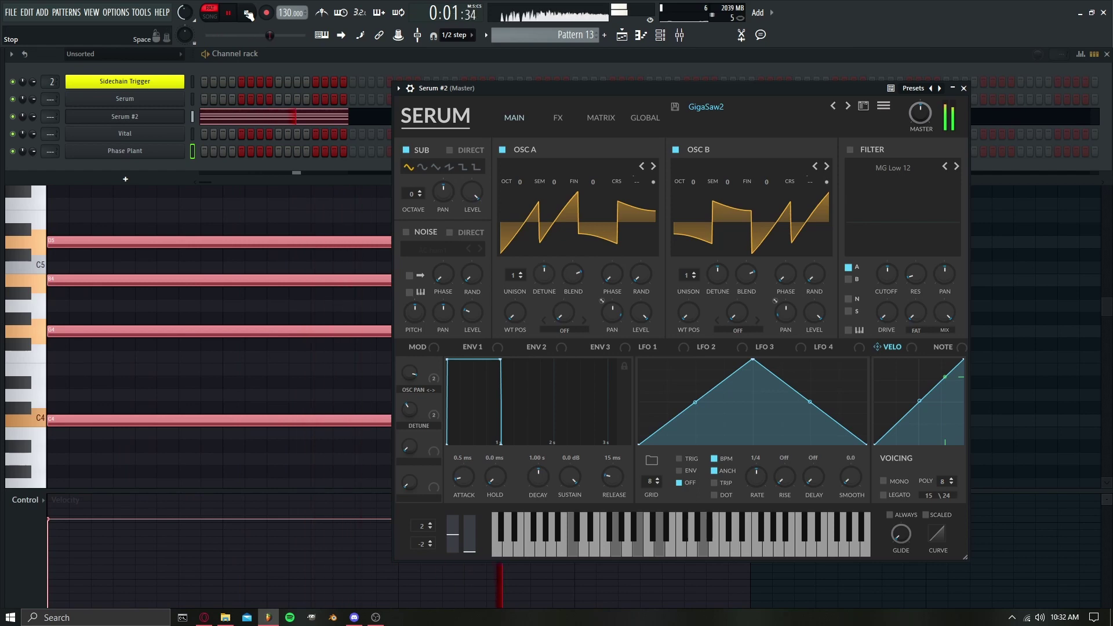
left_click(248, 12)
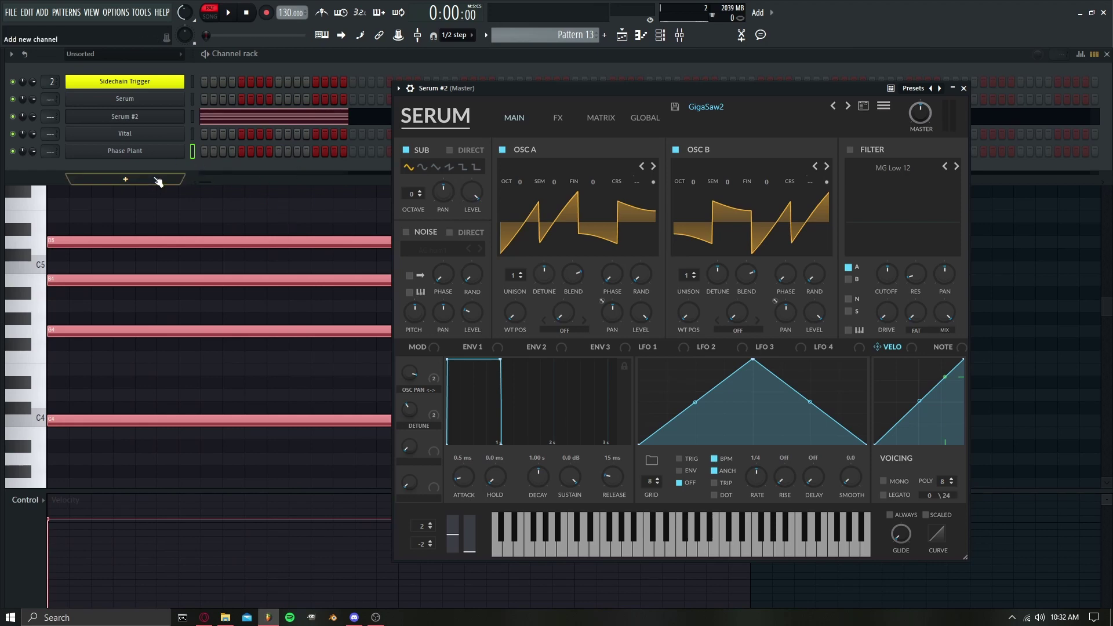
- Open the Vital instance, close its preset browser to show the GigaSaw oscillators, and move its window fully into view
left_click(154, 138)
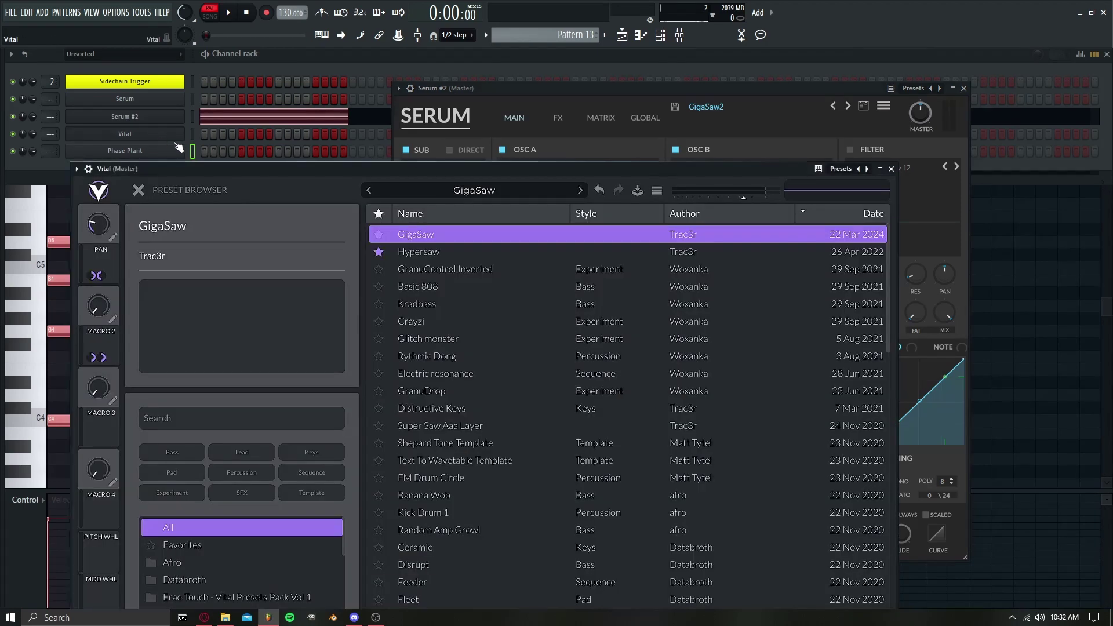
left_click(137, 192)
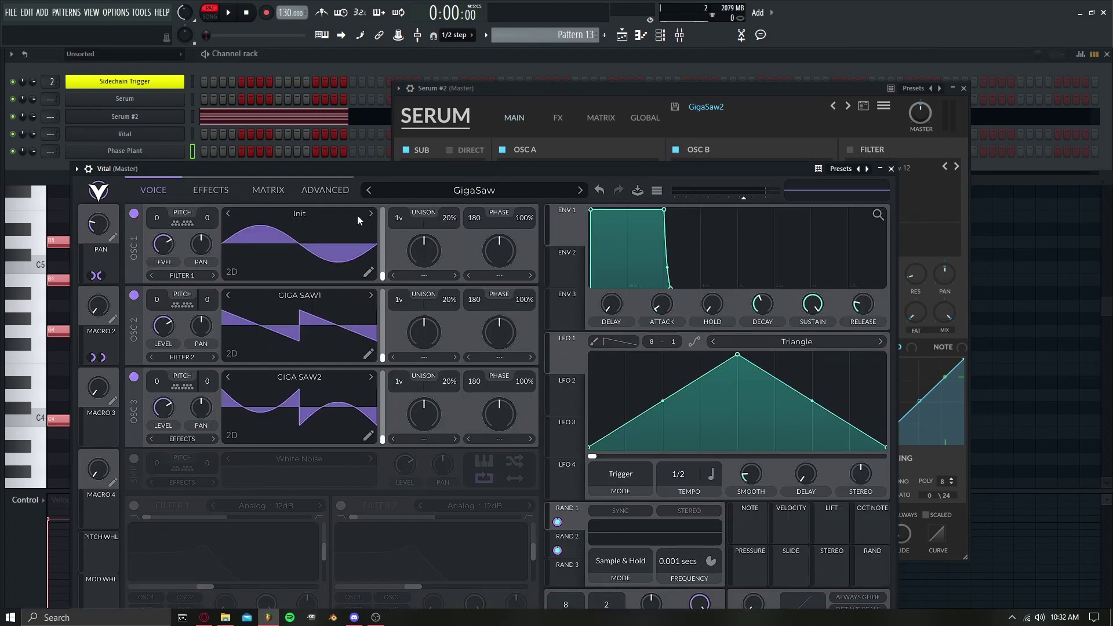
left_click_drag(309, 167, 454, 88)
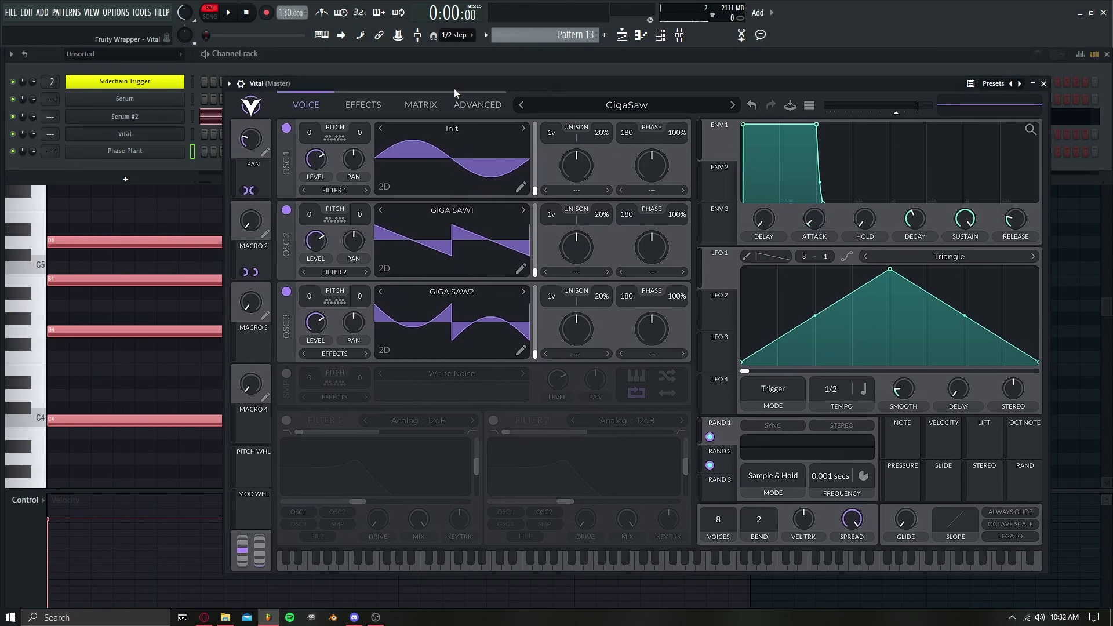
- Open the Phase Plant instance with its GigaSaw patch, move its window aside, look through the oscillator groups and close it
left_click(142, 154)
left_click_drag(346, 185, 460, 103)
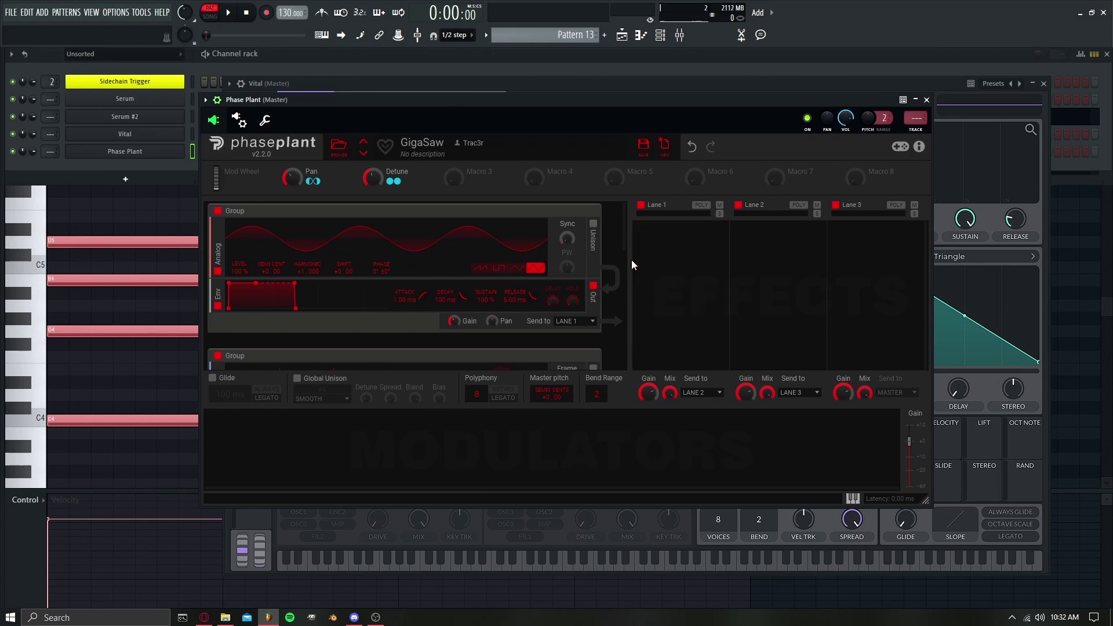
scroll(618, 246, "down", 4)
scroll(627, 301, "up", 5)
left_click(205, 100)
left_click(926, 101)
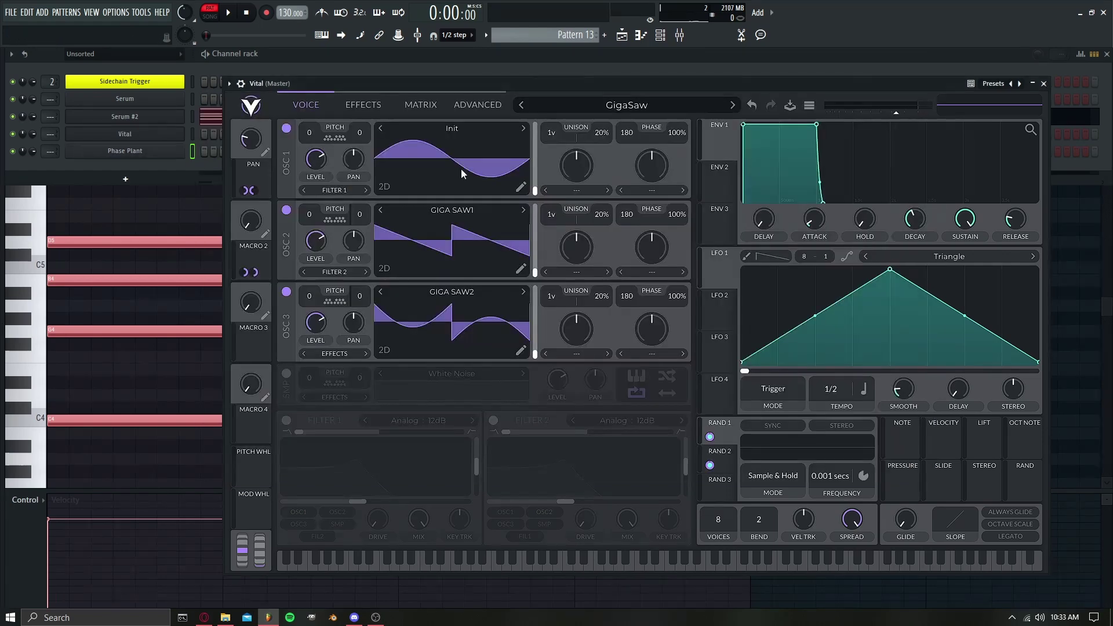
- Bring up the Serum #2 GigaSaw2 patch, close the Vital window, and shift Serum #2 for a clearer view
left_click(153, 120)
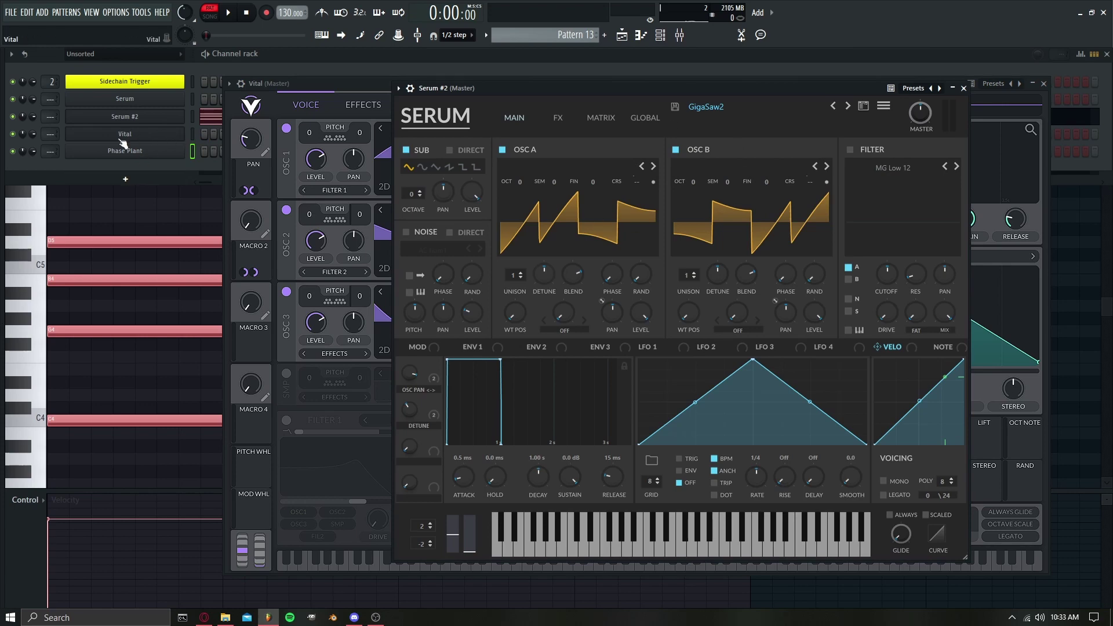
left_click(144, 138)
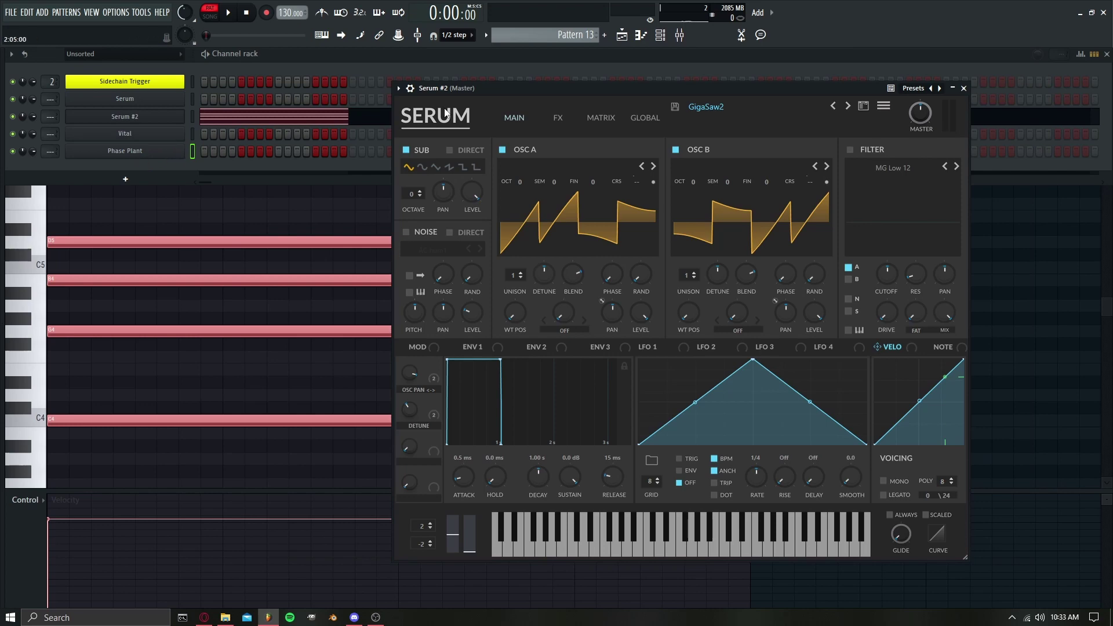
left_click_drag(472, 83, 341, 116)
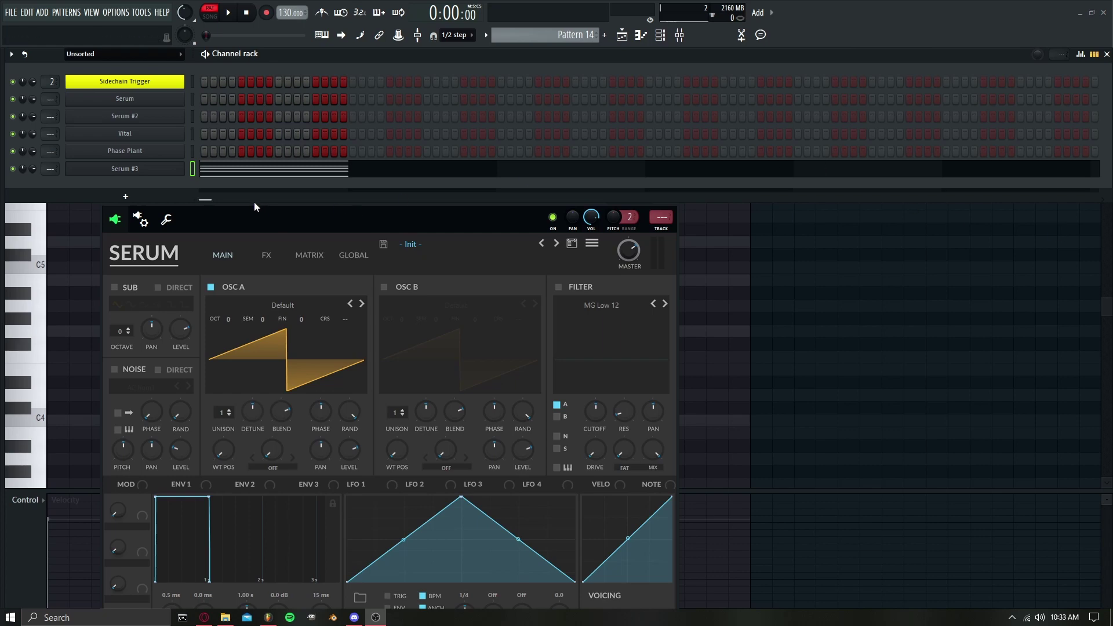
- Bring the blank Serum #3 window in front of the channel rack, move it fully into view, and collapse its wrapper toolbar
left_click(266, 232)
left_click_drag(236, 197, 420, 55)
left_click(302, 56)
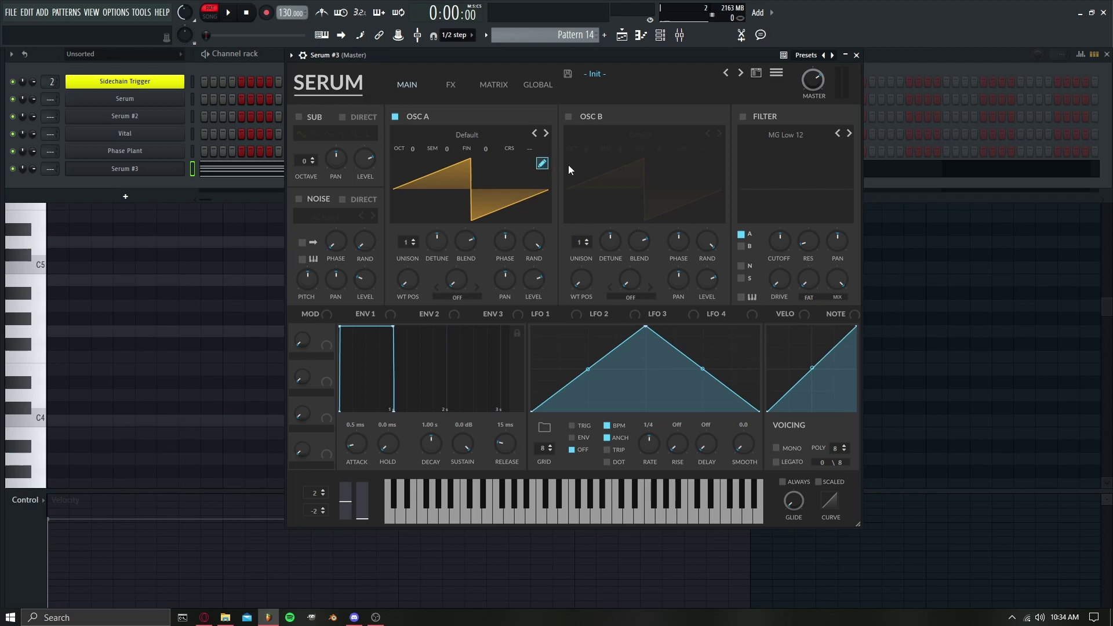
- Apply the Proc:Squarify single formula to oscillator A's default saw in the wavetable editor, and close the editor
left_click(537, 145)
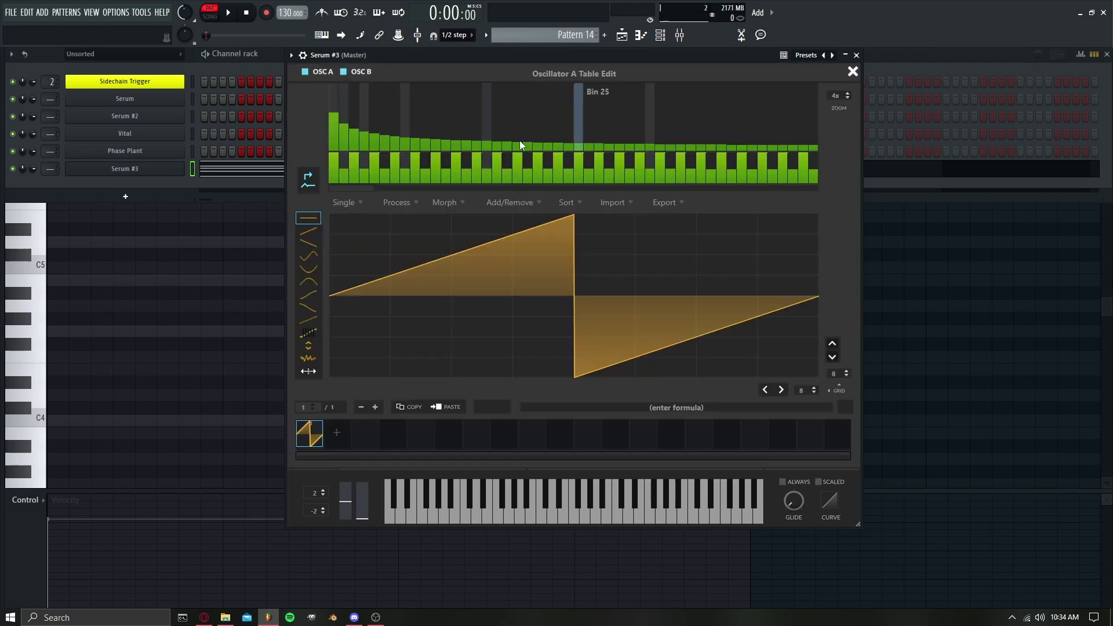
left_click(849, 409)
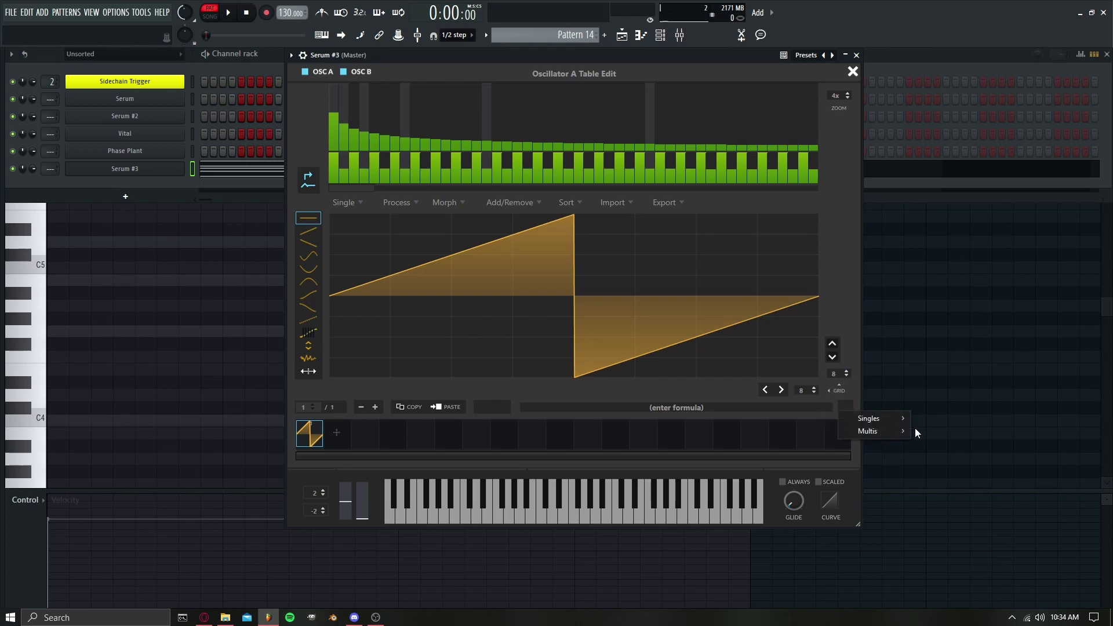
mouse_move(889, 421)
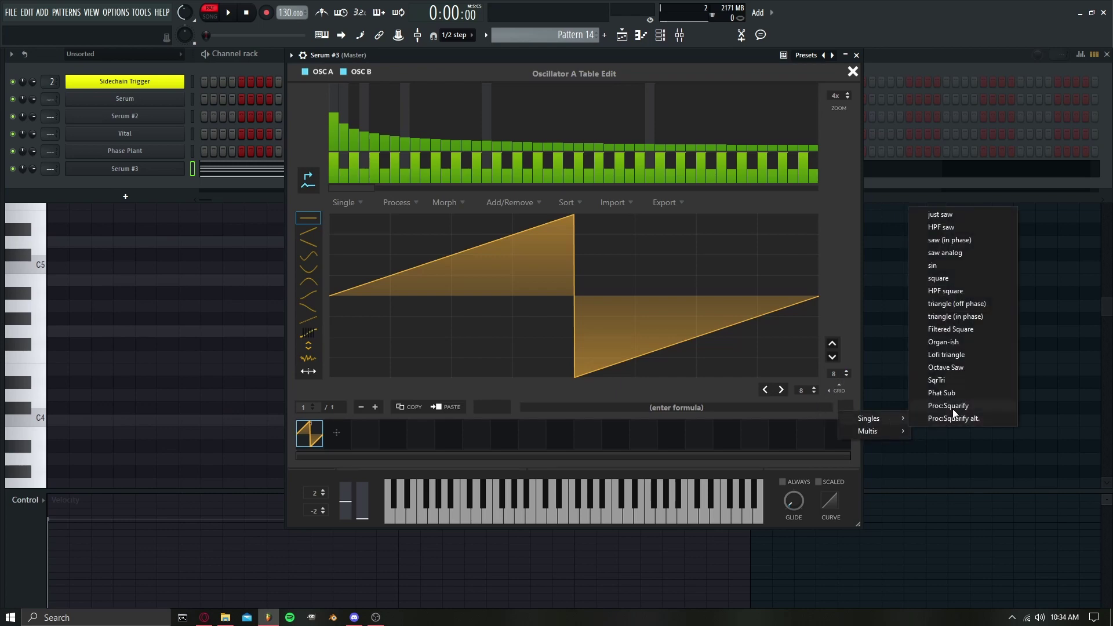
left_click(952, 407)
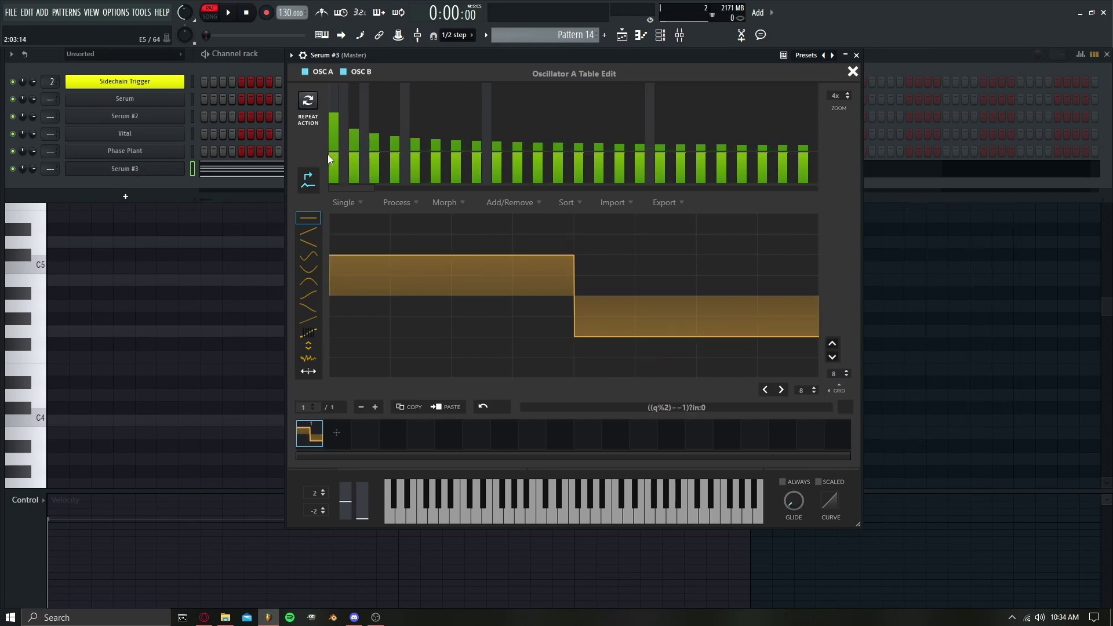
left_click(852, 71)
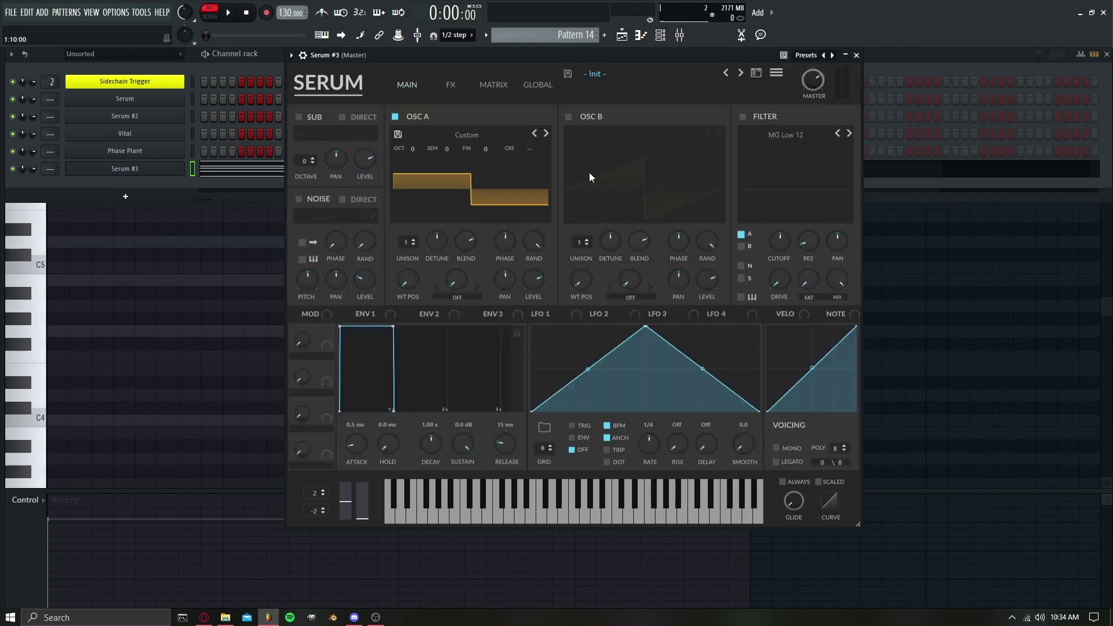
- Enable oscillator B and apply the Proc:Squarify alt. single formula to its default saw in the wavetable editor
left_click(568, 116)
left_click(721, 163)
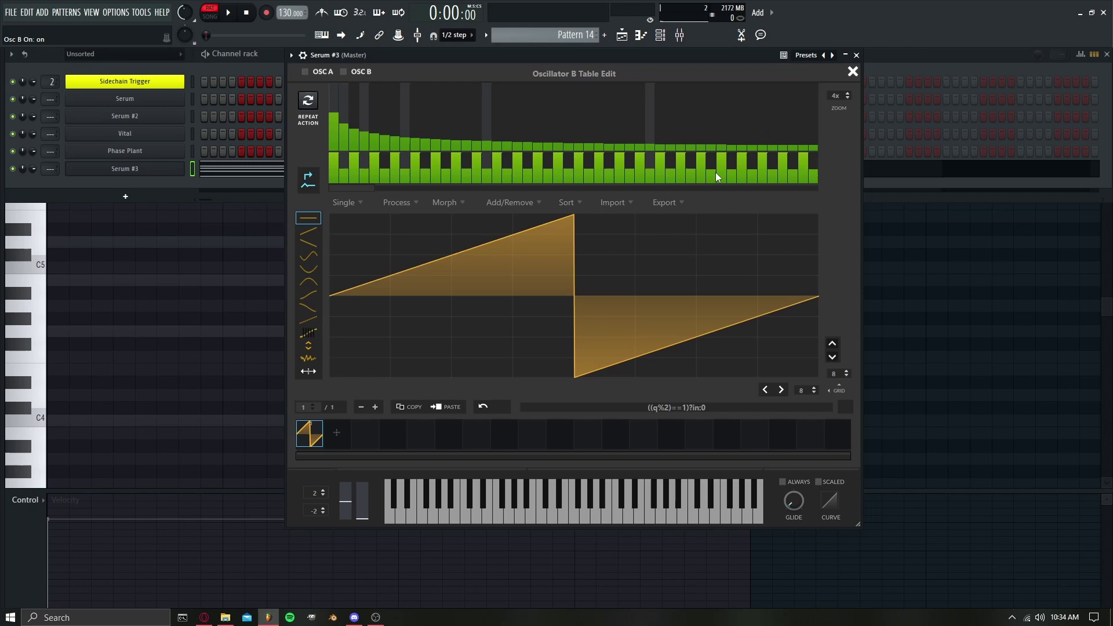
left_click(847, 410)
mouse_move(903, 418)
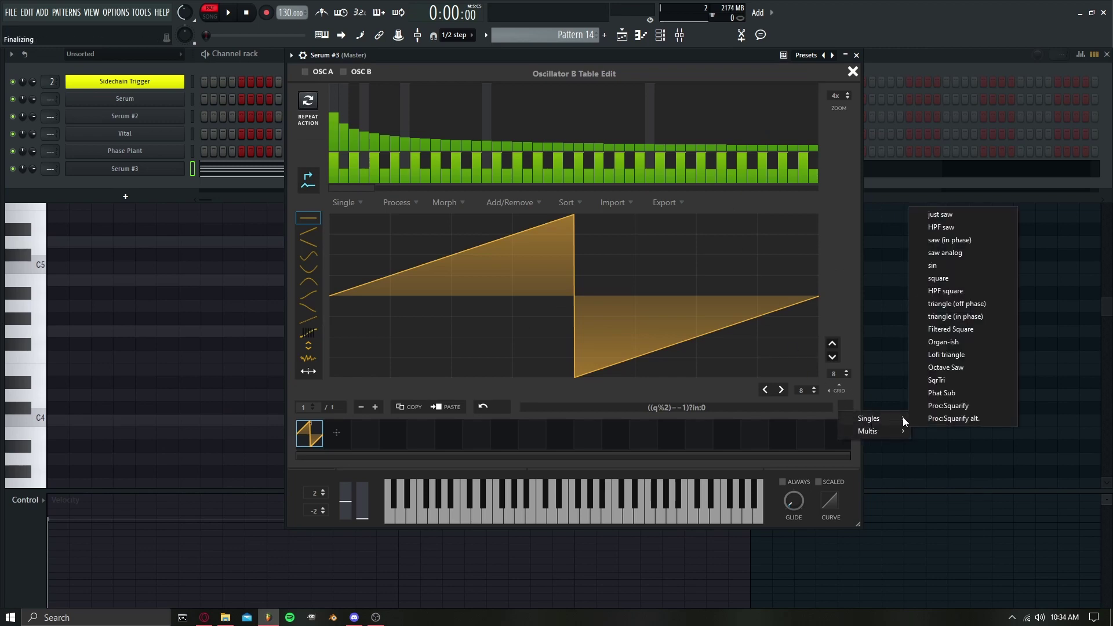
left_click(957, 419)
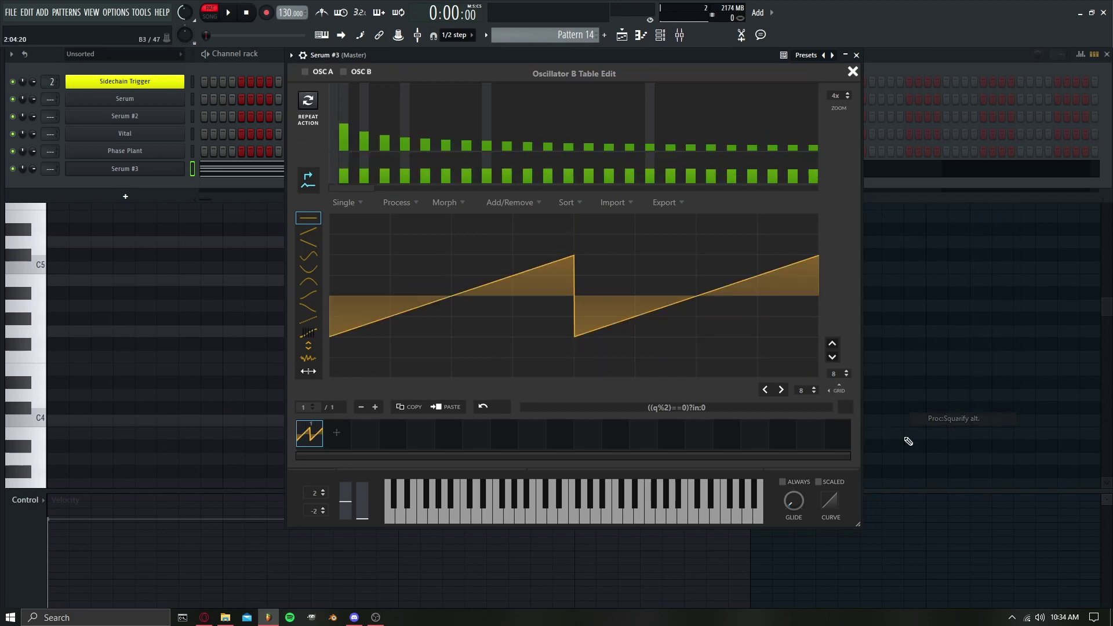
left_click(852, 72)
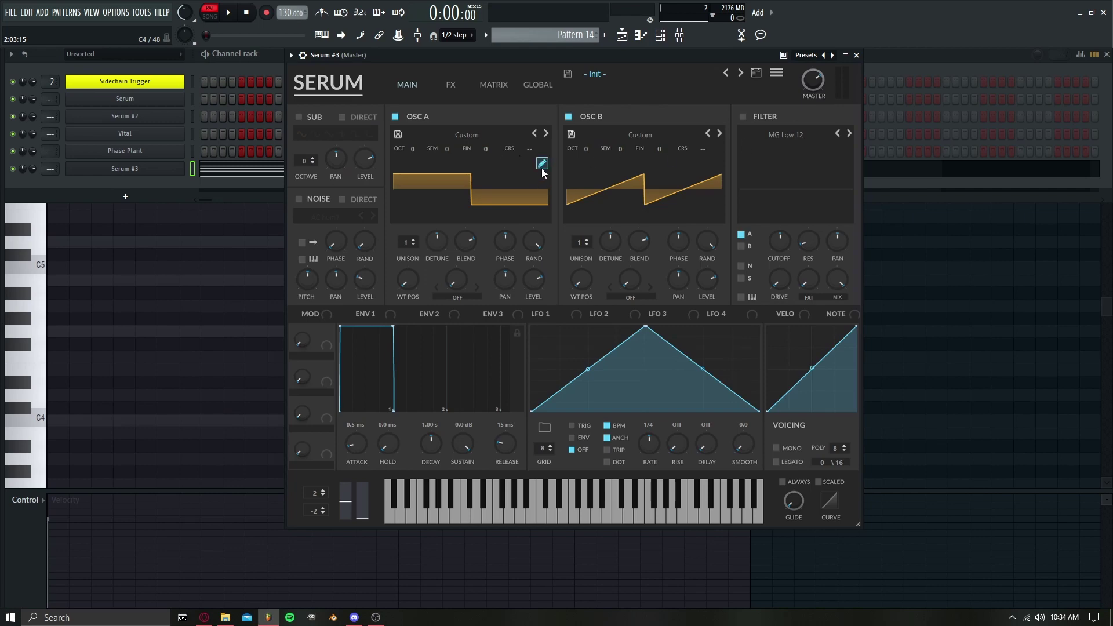
- Remove the fundamental harmonic from oscillator A's wavetable and normalize it with Normalize each
double_click(541, 168)
left_click_drag(336, 113, 332, 155)
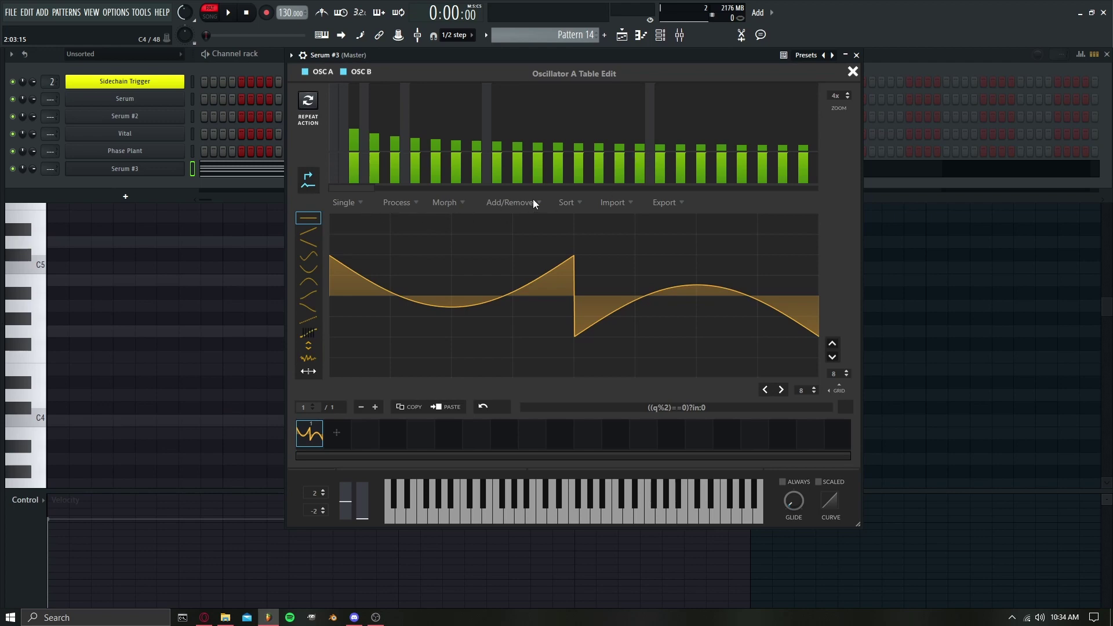
left_click(452, 203)
left_click(392, 204)
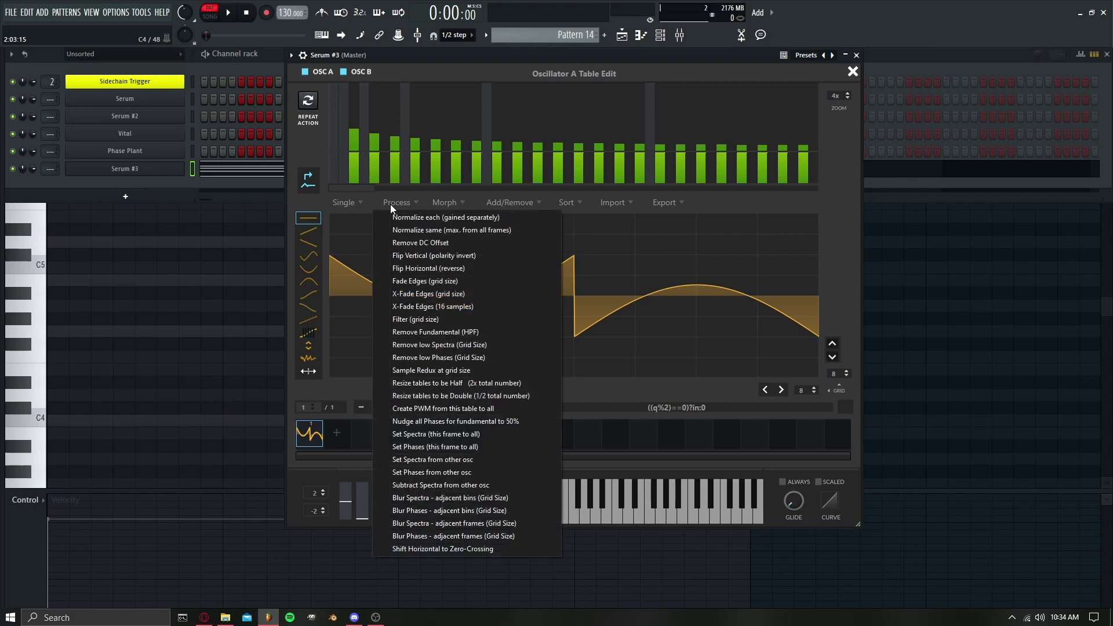
left_click(451, 219)
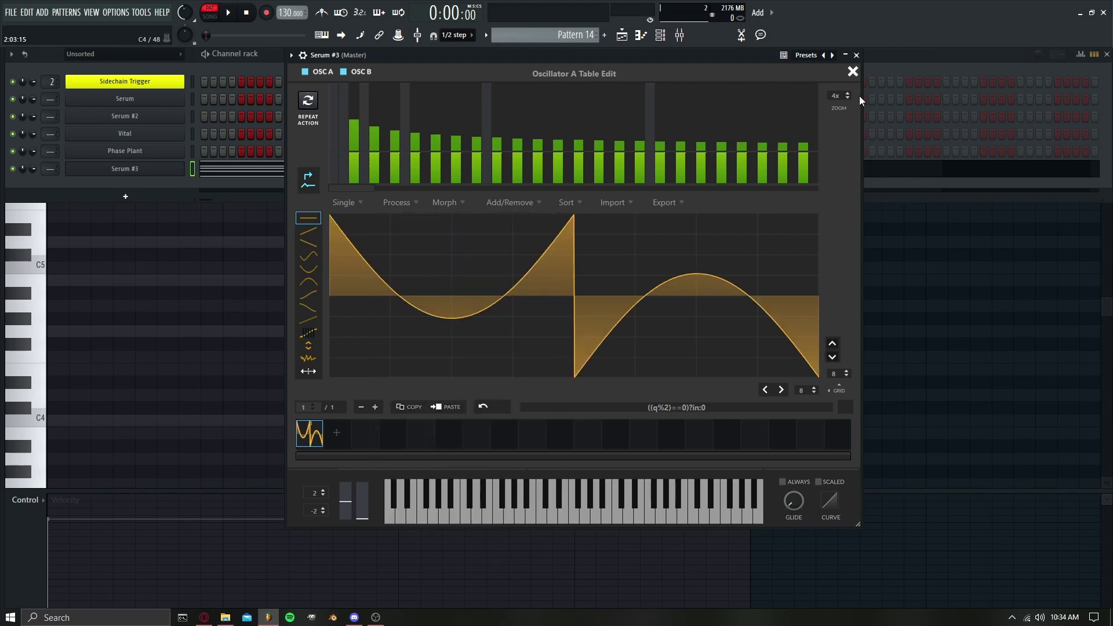
left_click(857, 75)
- Normalize oscillator B's wavetable with Normalize each and close the editor
left_click(719, 169)
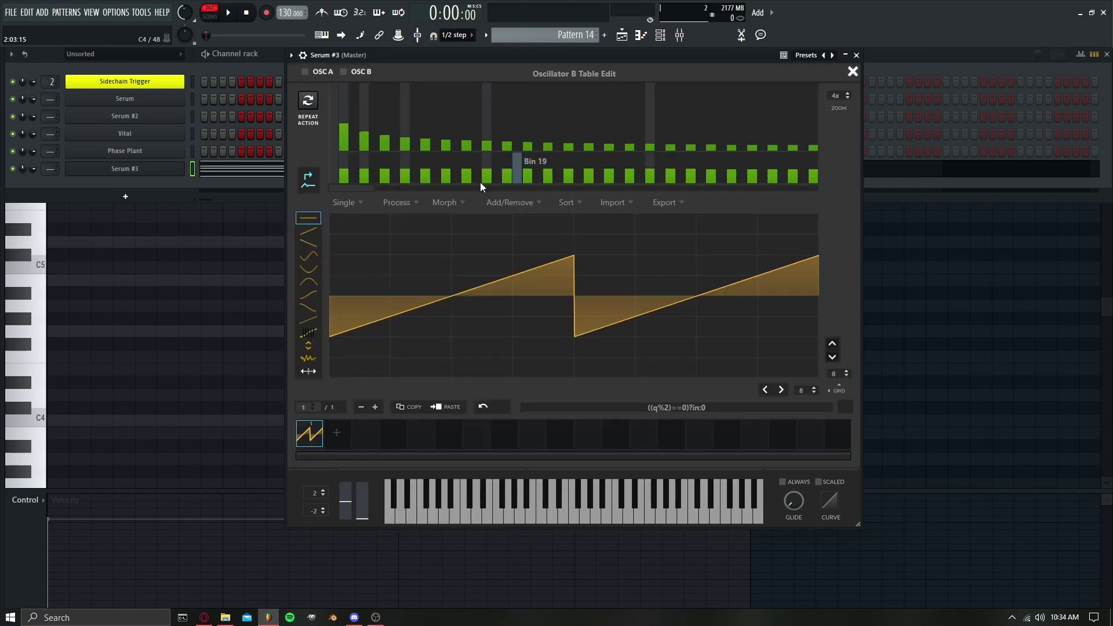
left_click(400, 204)
left_click(432, 219)
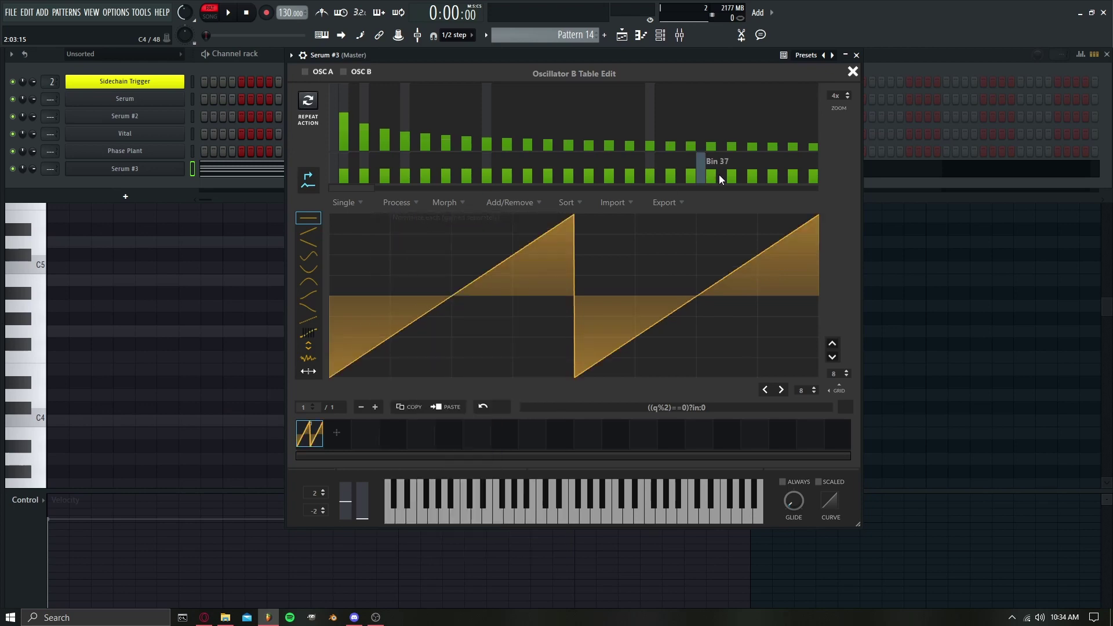
left_click(852, 71)
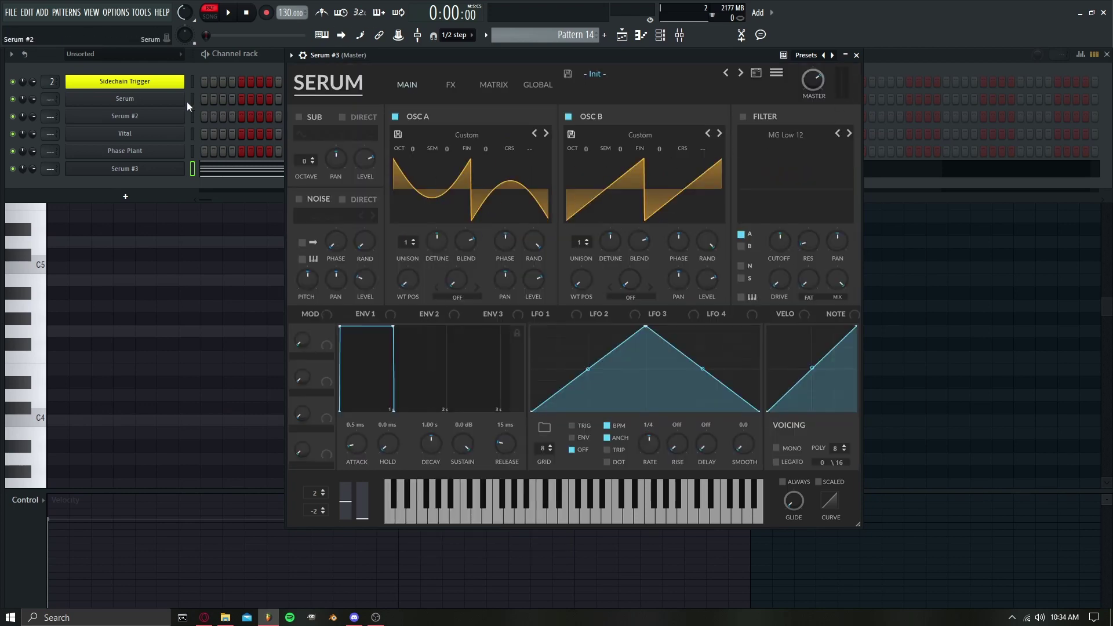
- Audition the Serum #3 chord with only oscillators A and B enabled, and stop playback
left_click(204, 60)
key("space")
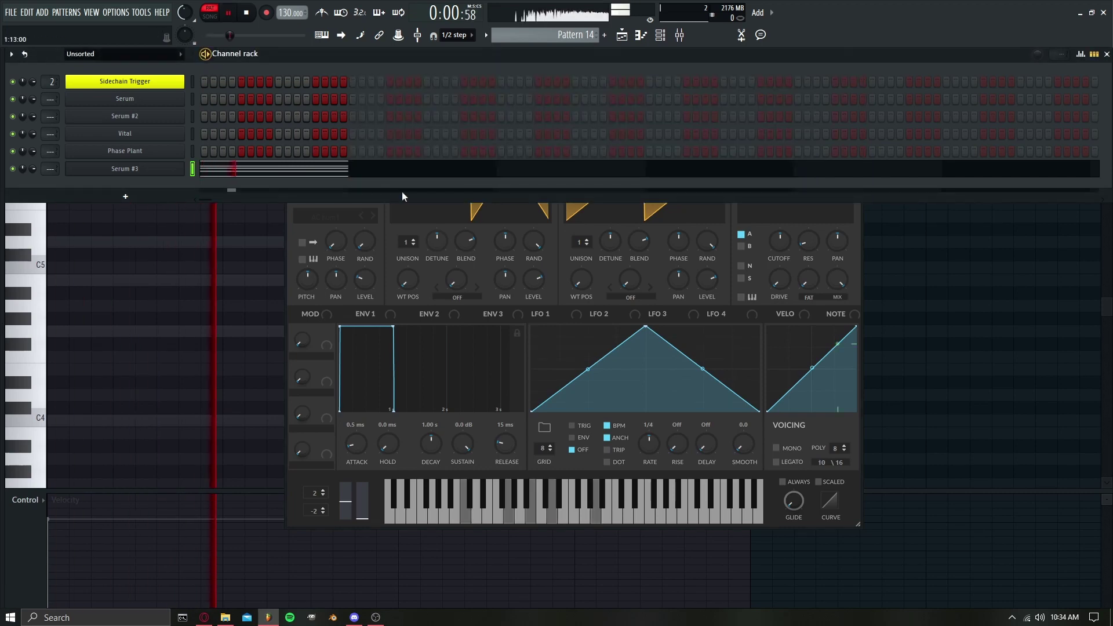
left_click(246, 12)
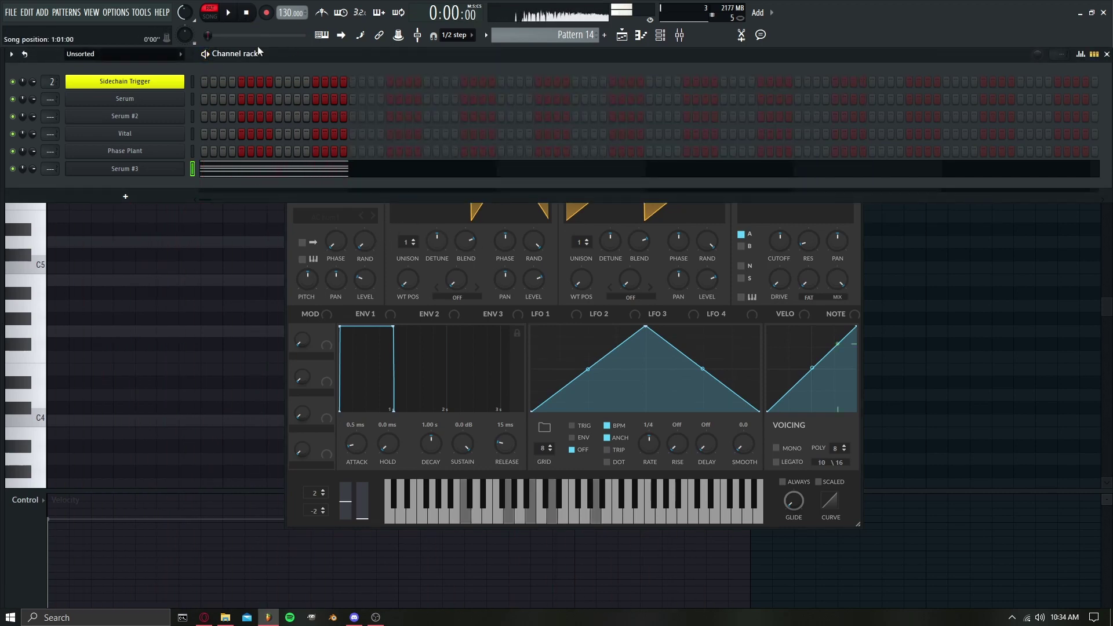
- Enable Serum #3's sub oscillator with a sine wave, audition the chord with the sub level at 68%, and stop playback
left_click(380, 241)
left_click(298, 116)
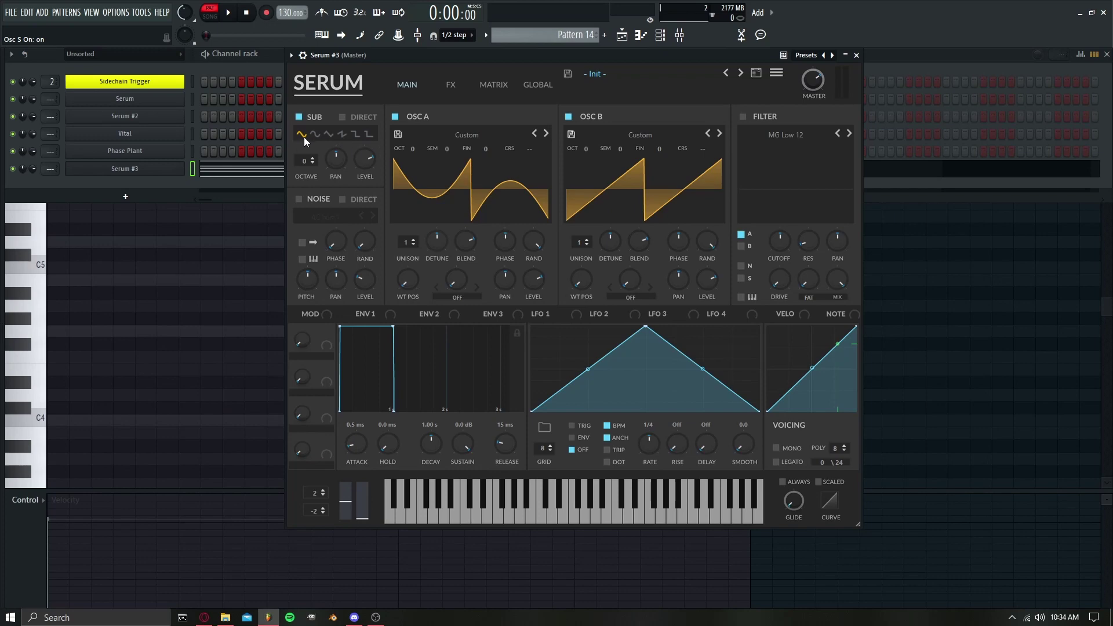
key("space")
mouse_move(367, 168)
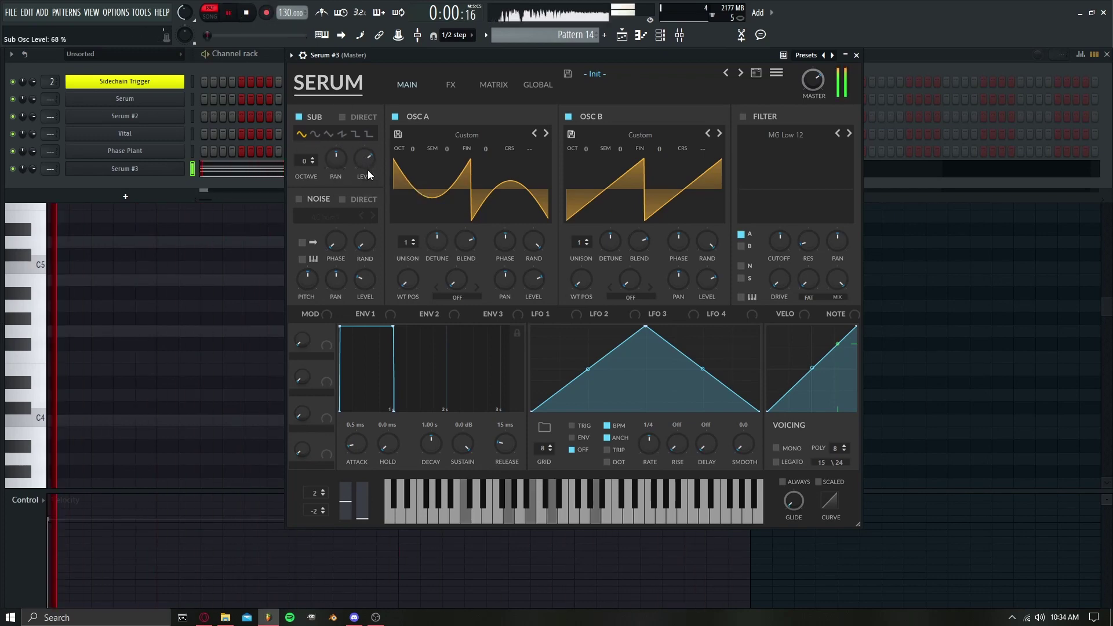
left_click(248, 22)
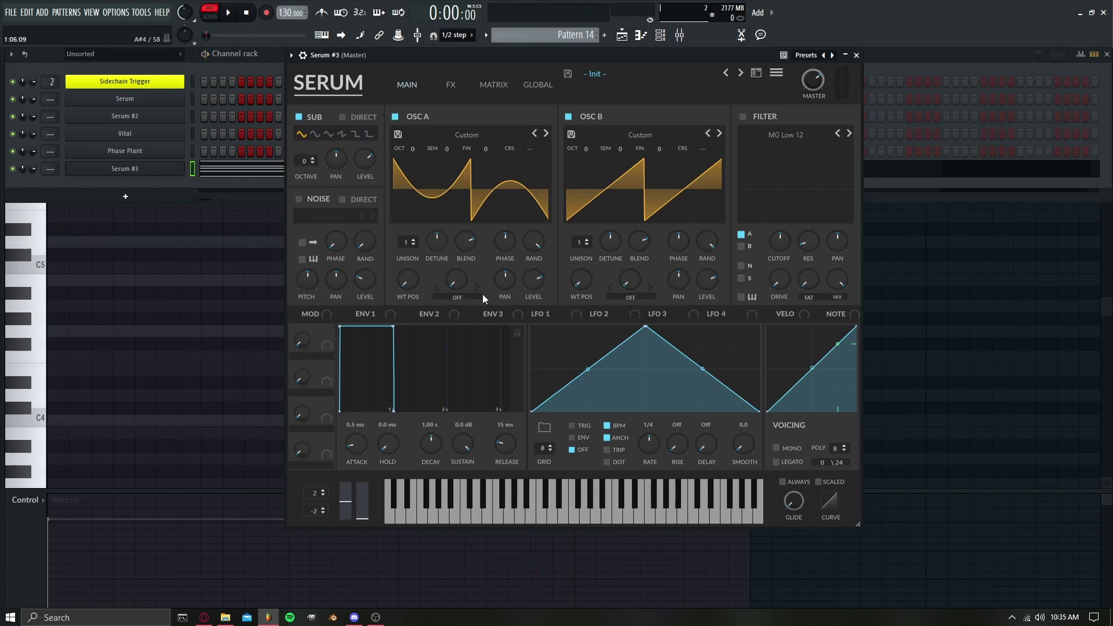
- Assign Macro 1 to the pan of oscillators A and B in opposite directions, and audition the chord while adjusting the macro
left_click_drag(327, 334, 509, 280)
left_click_drag(680, 280, 654, 380)
key("space")
mouse_move(304, 342)
left_mouse_down()
mouse_move(306, 207)
mouse_move(297, 339)
left_mouse_up()
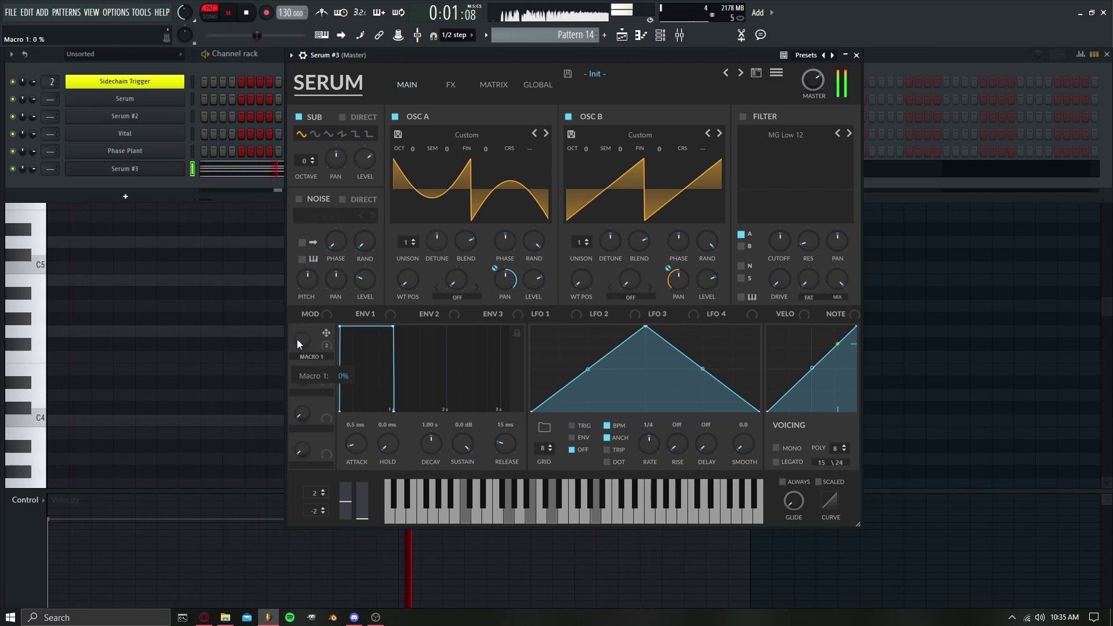
left_click(245, 12)
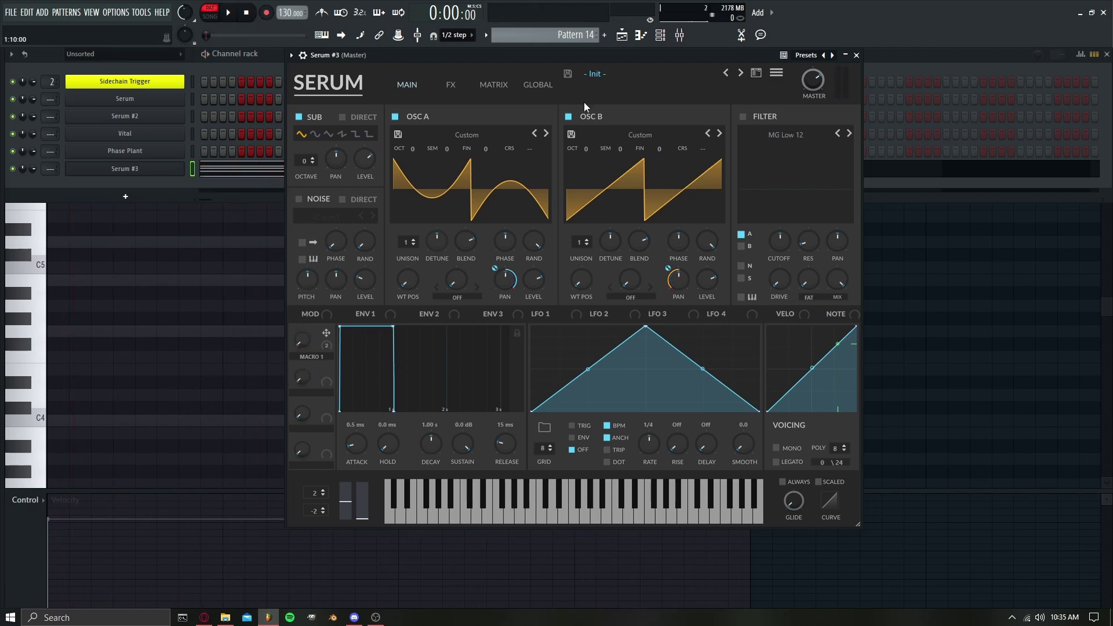
- Assign Chaos1 as the modulation source for oscillator A's coarse pitch
right_click(527, 150)
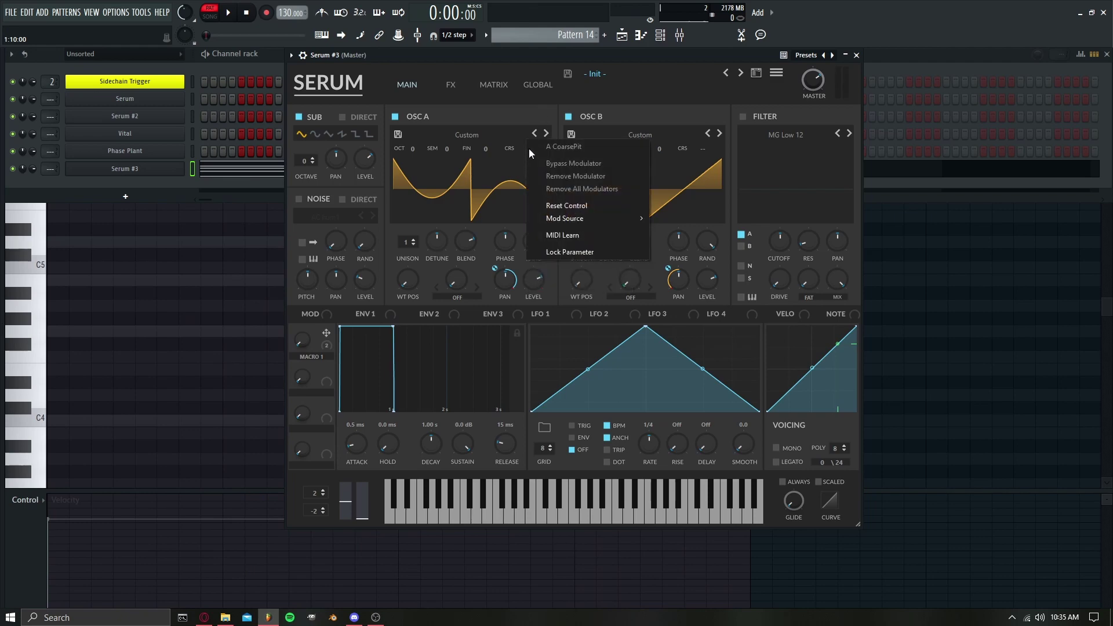
left_click(523, 111)
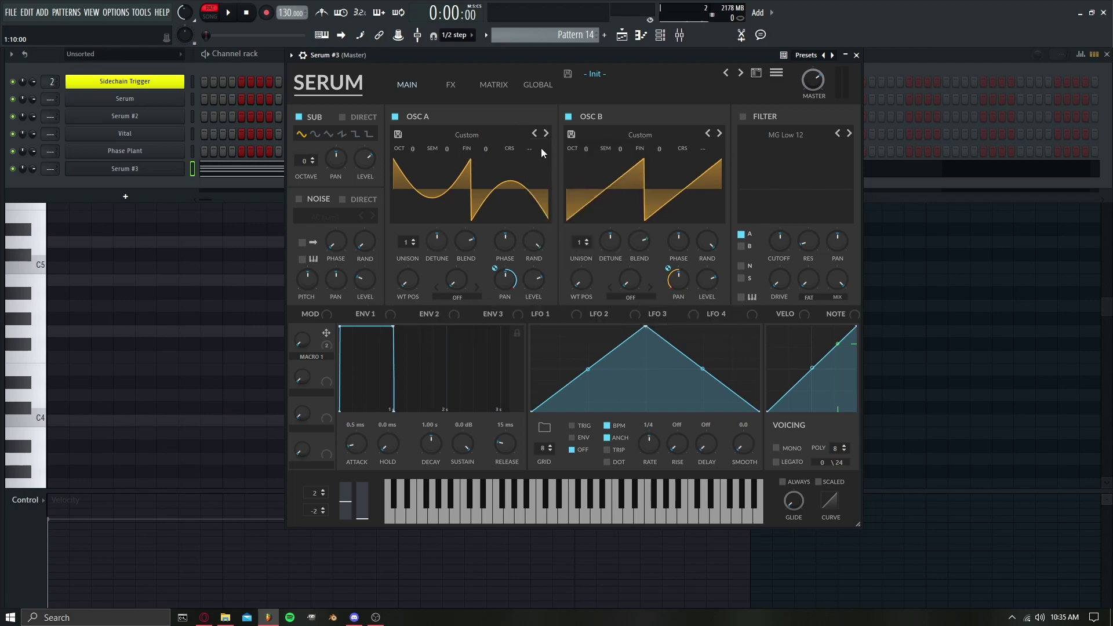
right_click(525, 151)
mouse_move(611, 218)
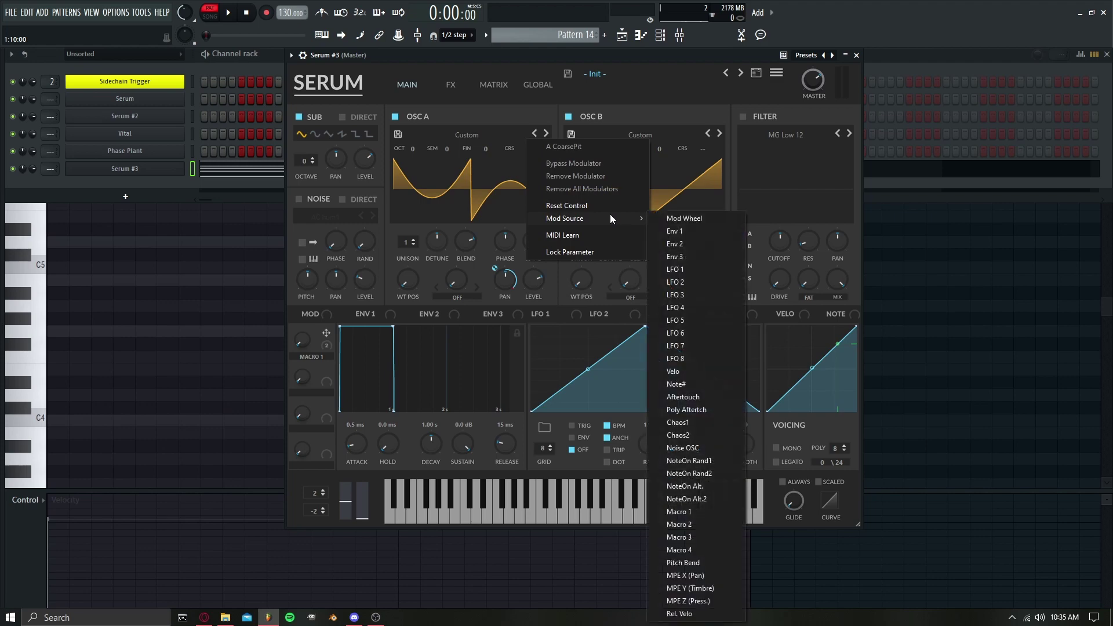
left_click(705, 426)
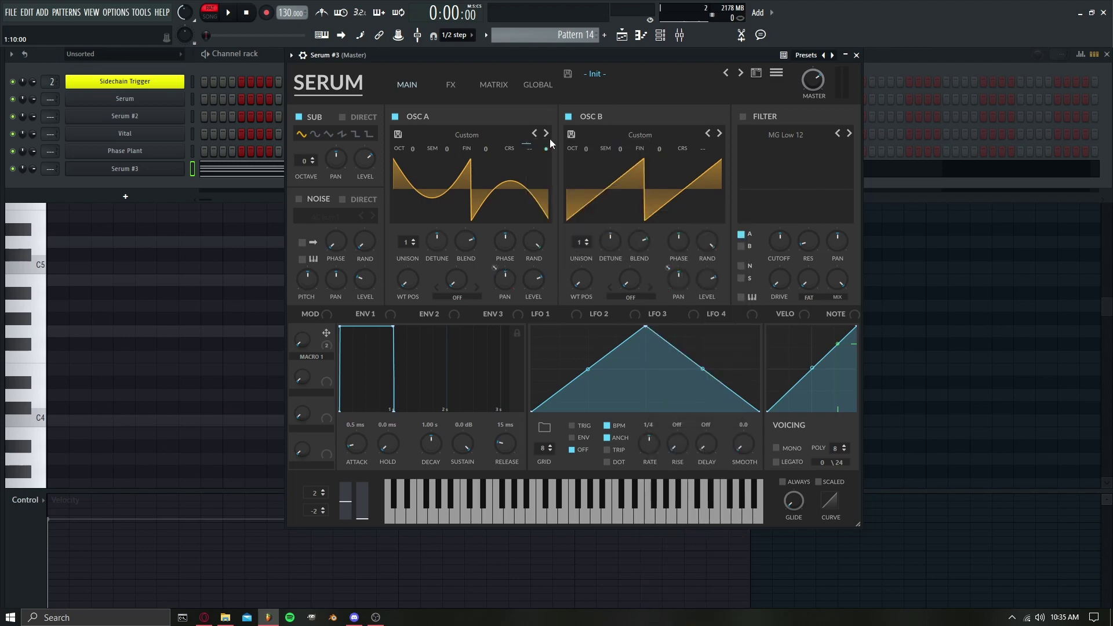
- Assign Chaos2 as the modulation source for oscillator B's coarse pitch
right_click(705, 147)
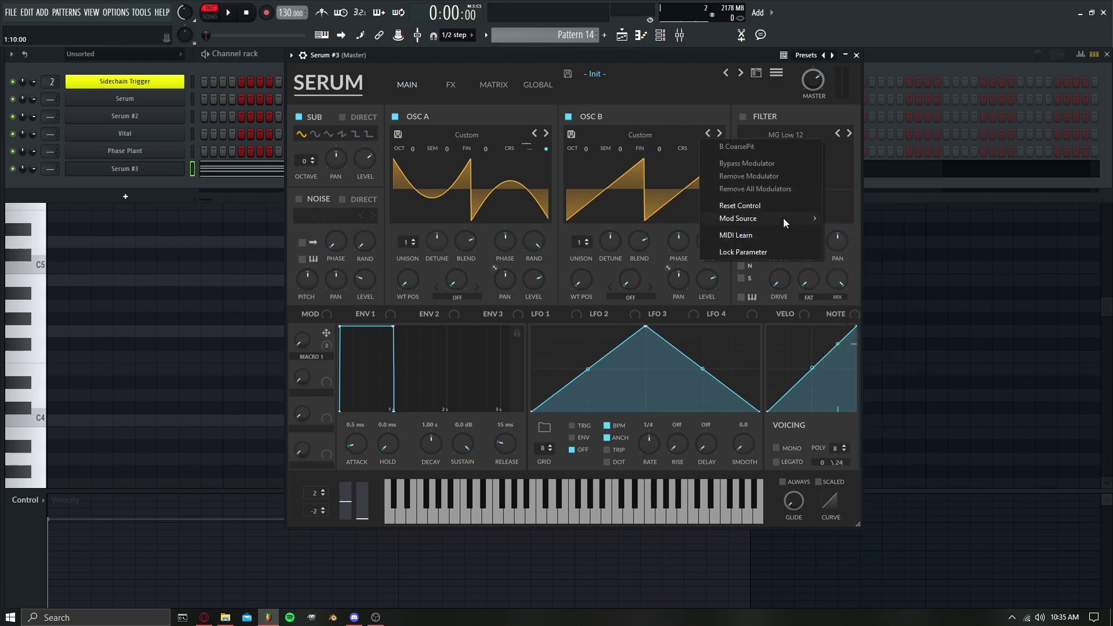
mouse_move(784, 218)
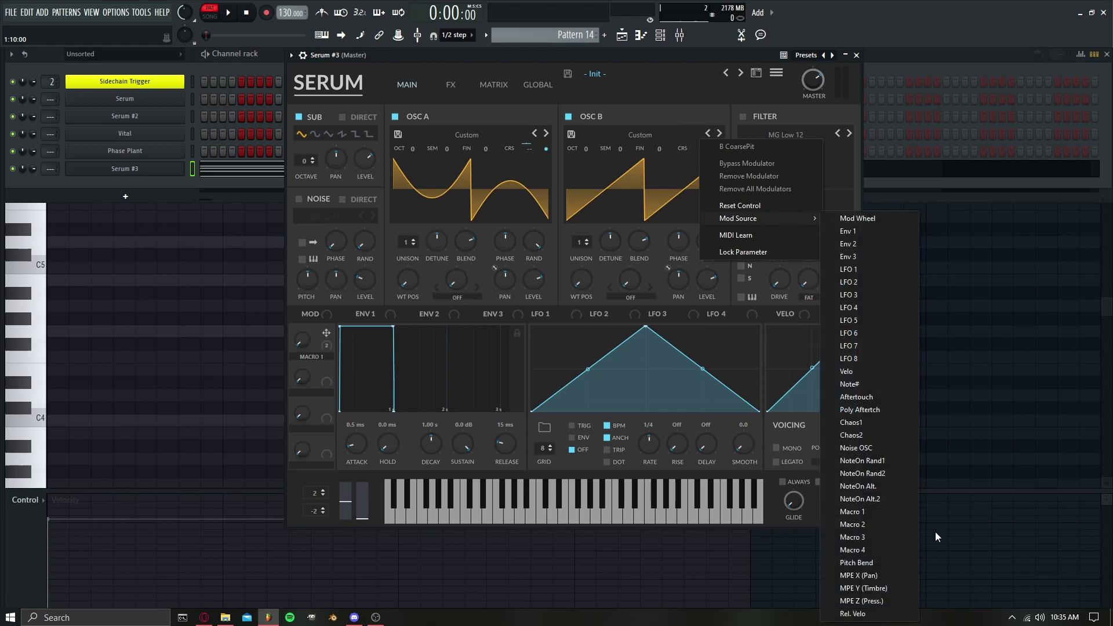
left_click(882, 435)
- Raise the Chaos 1 and Chaos 2 rates to maximum, enable S&H for both, and audition the chord
left_click(539, 85)
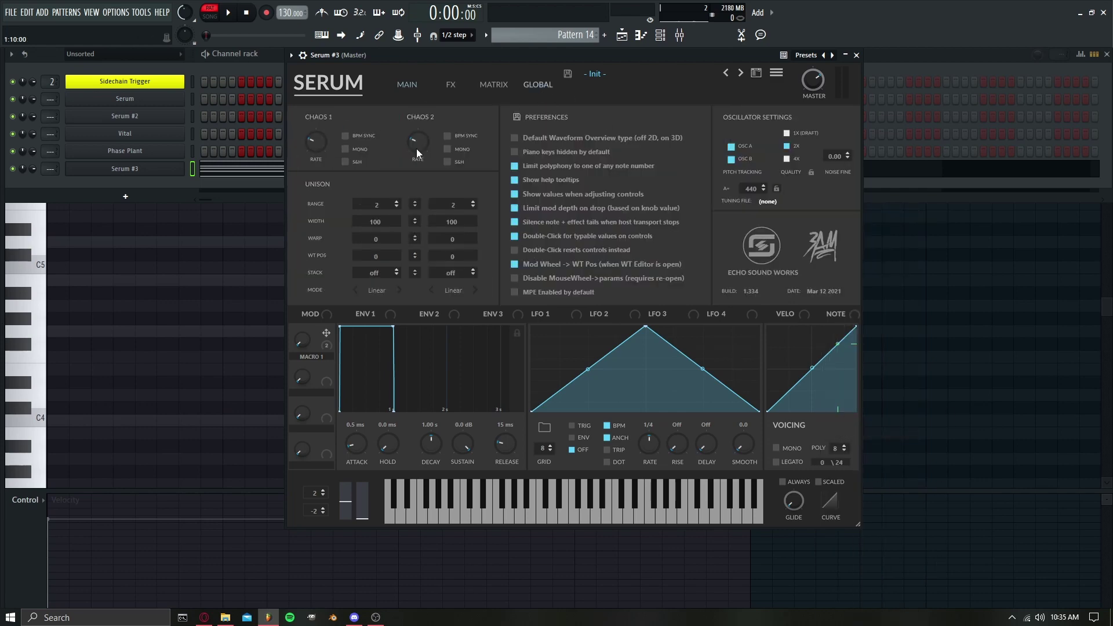
left_click_drag(315, 143, 313, 35)
left_click_drag(418, 144, 360, 3)
key("space")
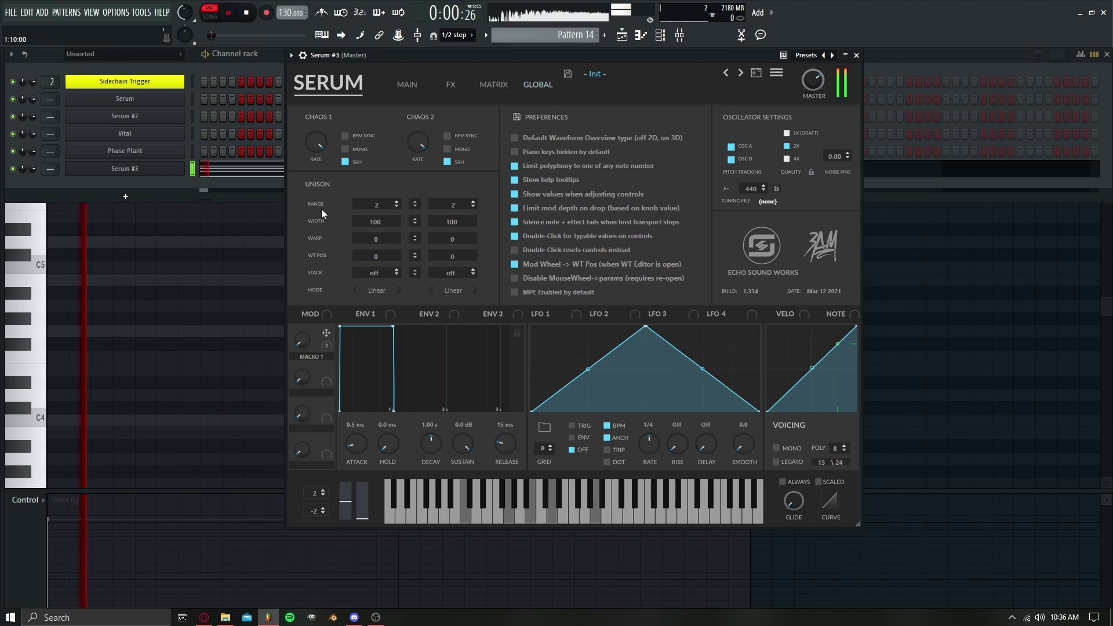
key("space")
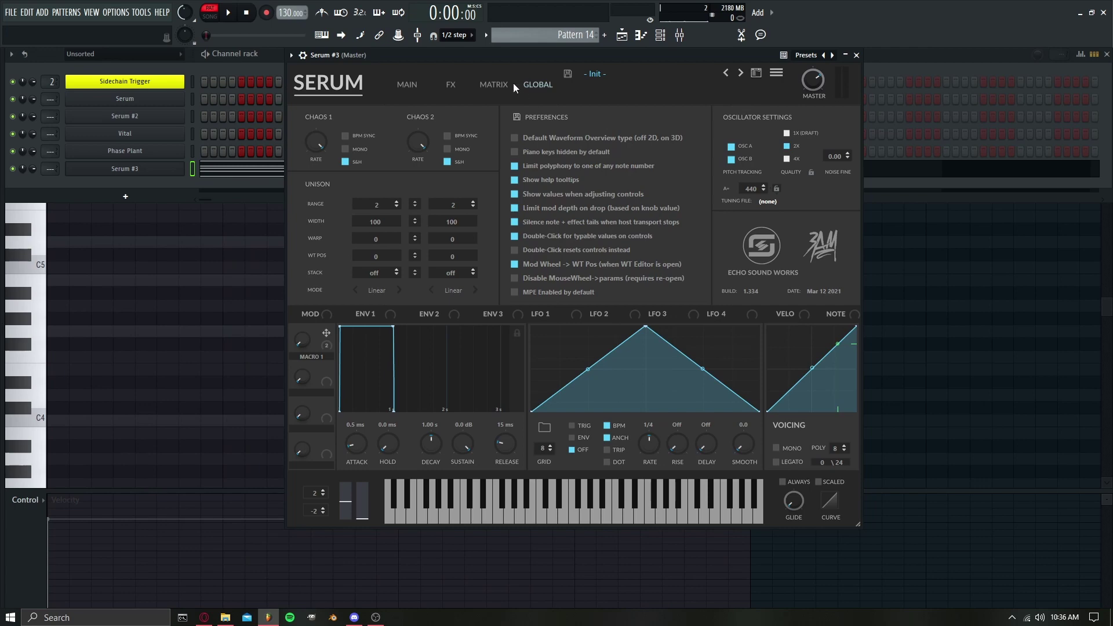
- Set Macro 2 as the aux source for the Chaos1 and Chaos2 coarse-pitch modulations in the matrix
left_click(492, 78)
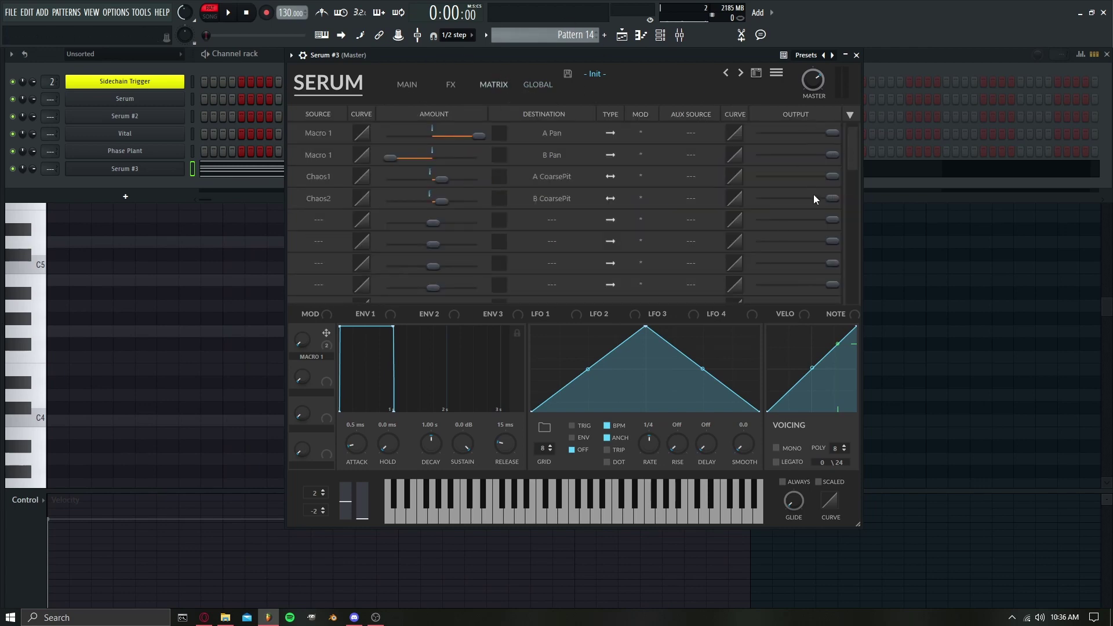
left_click(694, 177)
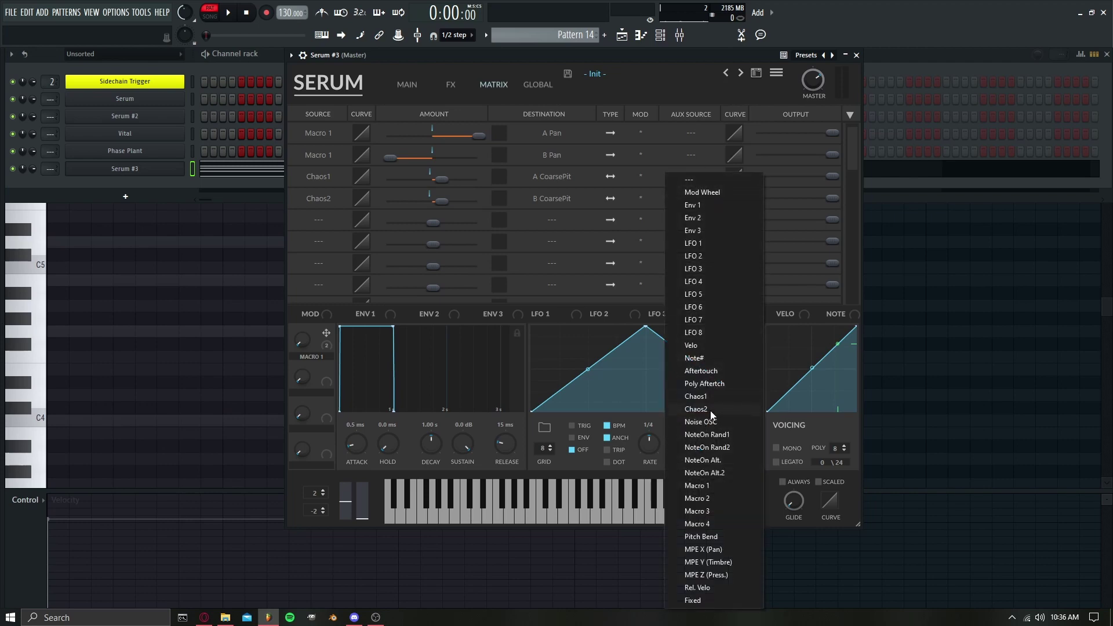
left_click(710, 498)
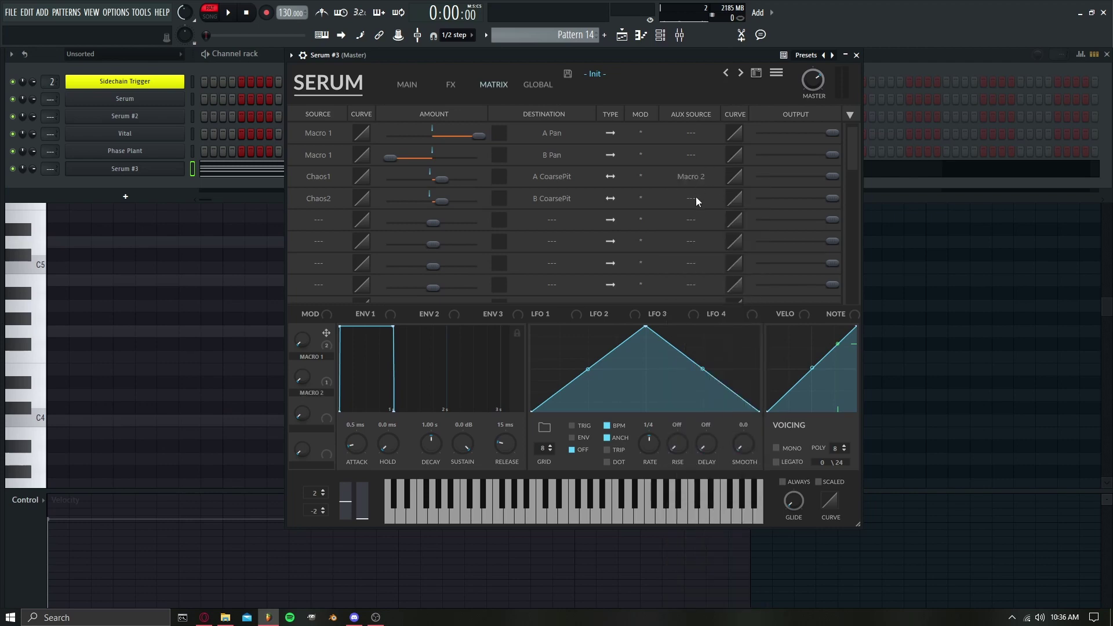
left_click(696, 198)
left_click(712, 502)
- Set the output of both coarse-pitch modulation rows to 20
mouse_move(833, 175)
type("20")
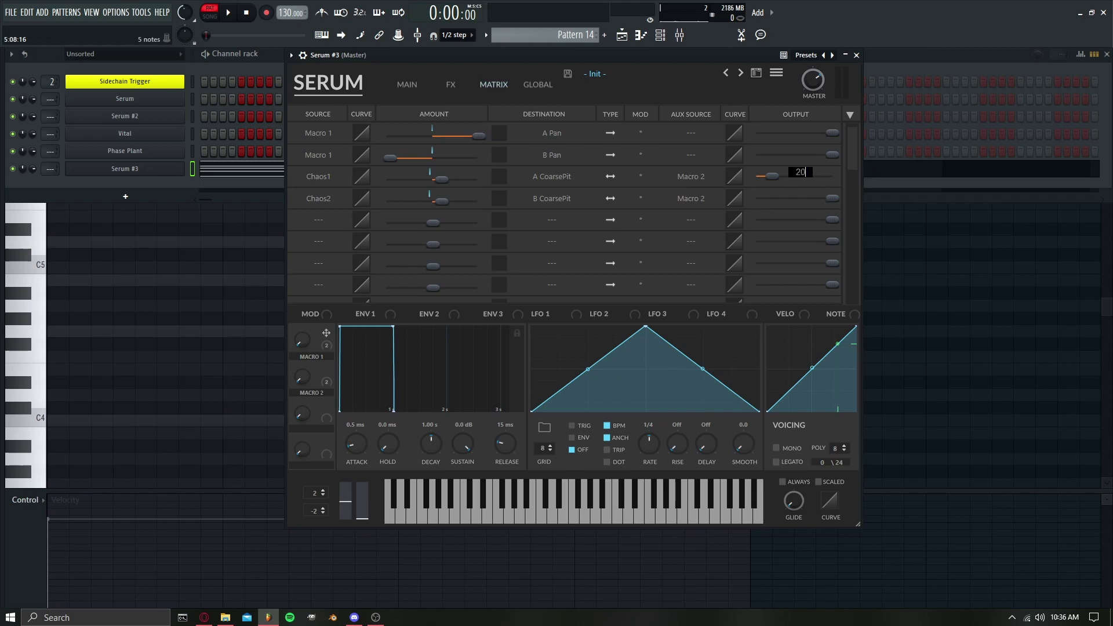
type("20")
key("Return")
- Audition the chord while adjusting Macro 1 and Macro 2, leave Macro 2 at about 31%, and stop playback
left_click(407, 84)
left_click(232, 13)
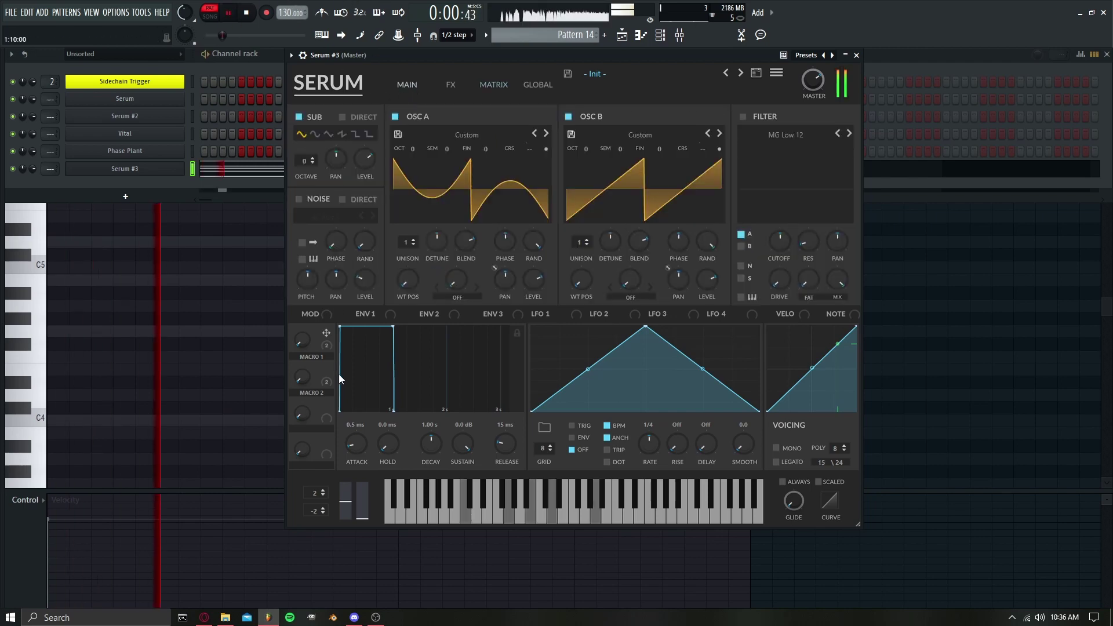
left_click_drag(295, 333, 301, 316)
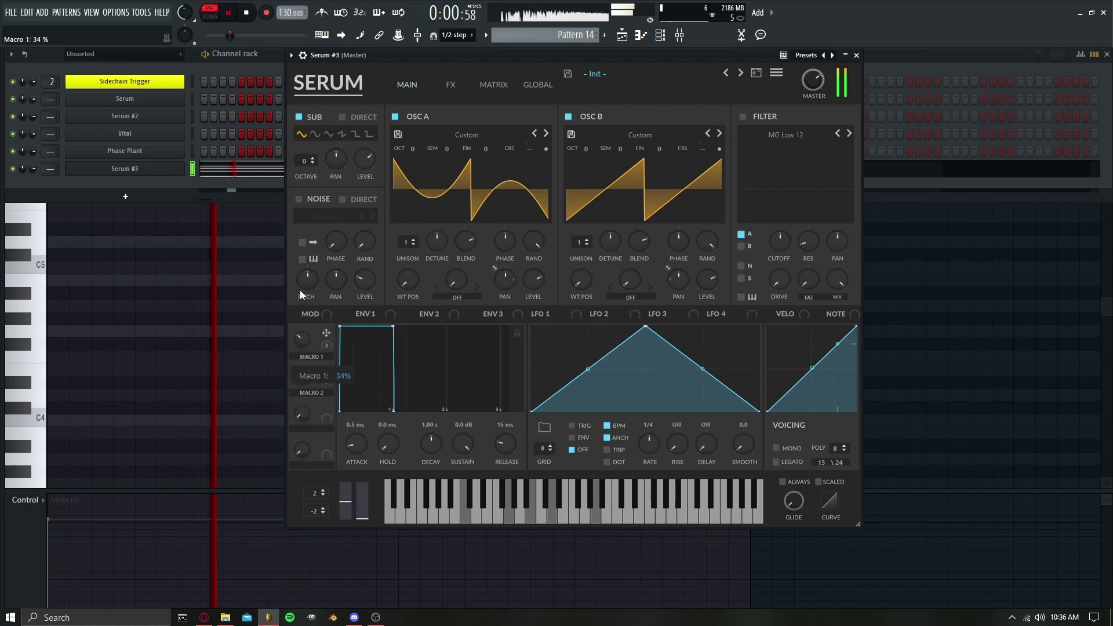
left_click_drag(303, 356, 304, 329)
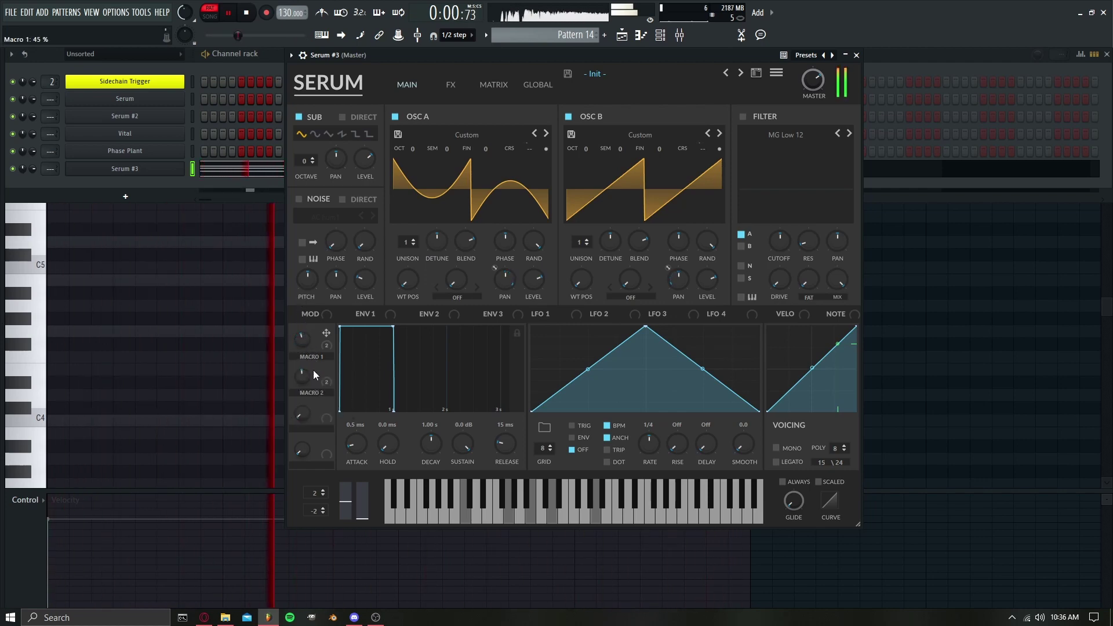
left_click_drag(303, 379, 304, 388)
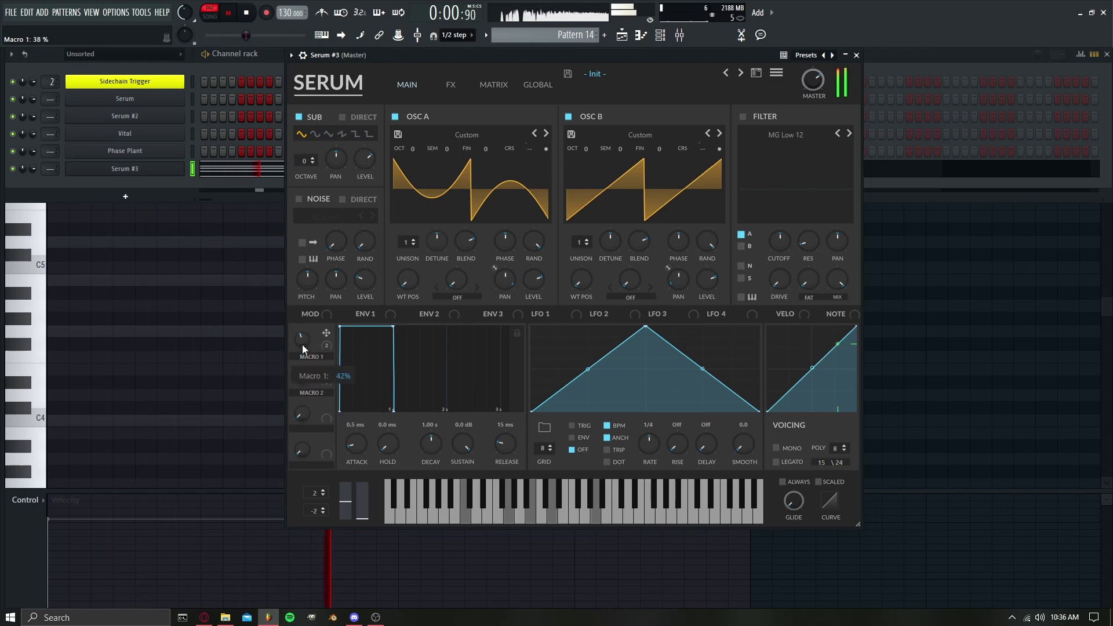
left_click_drag(302, 346, 308, 301)
left_click_drag(304, 380, 297, 441)
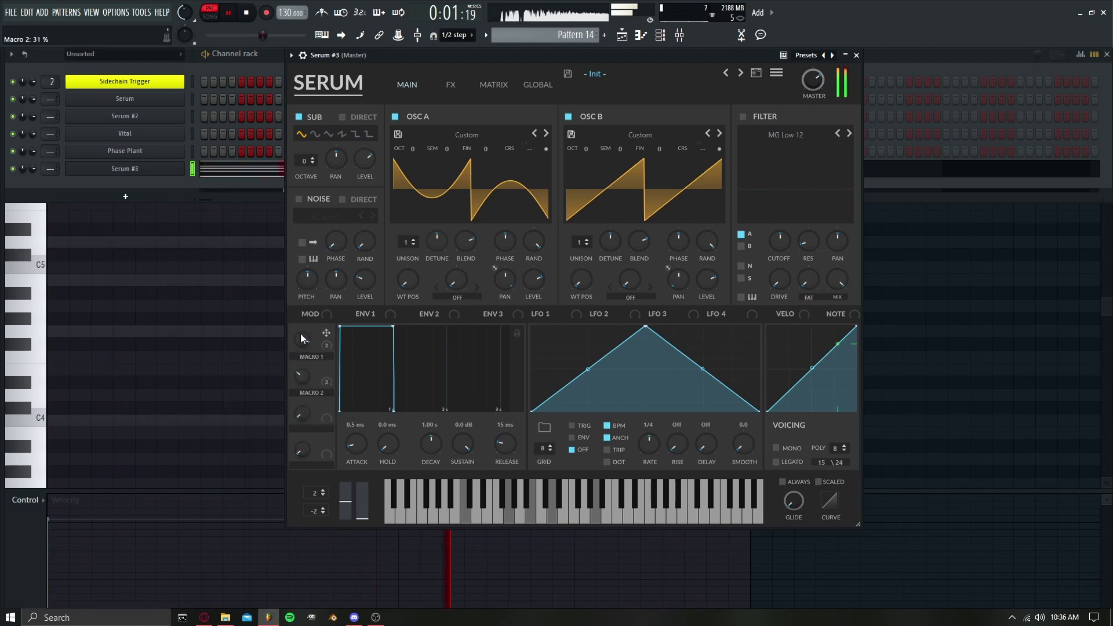
left_click(250, 11)
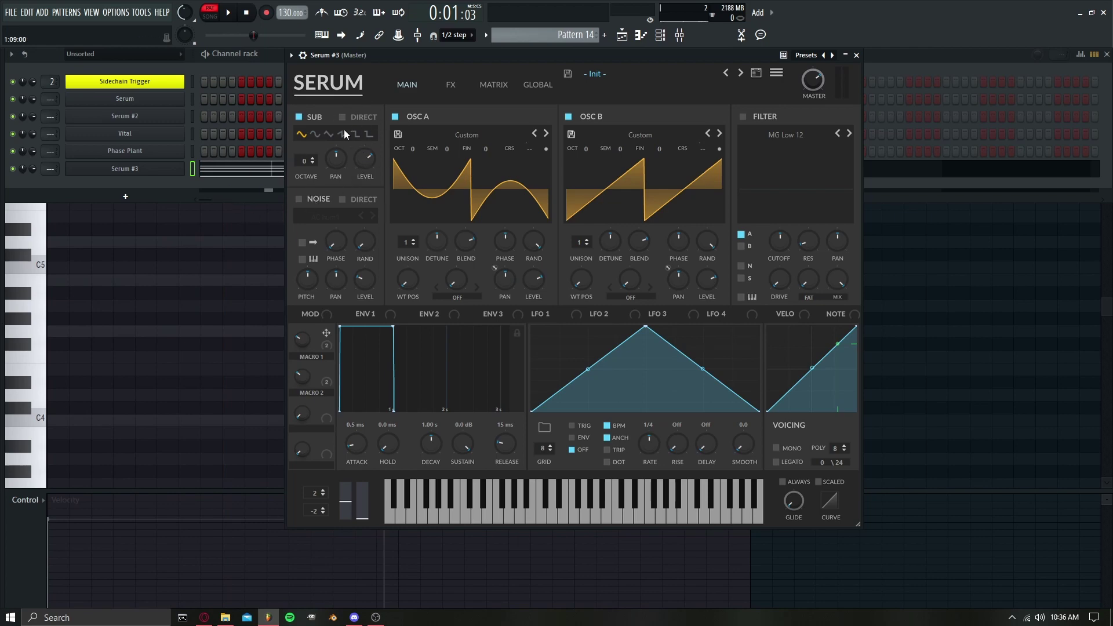
- Lower the random phase of oscillators A and B to minimum and audition the chord
left_click(450, 85)
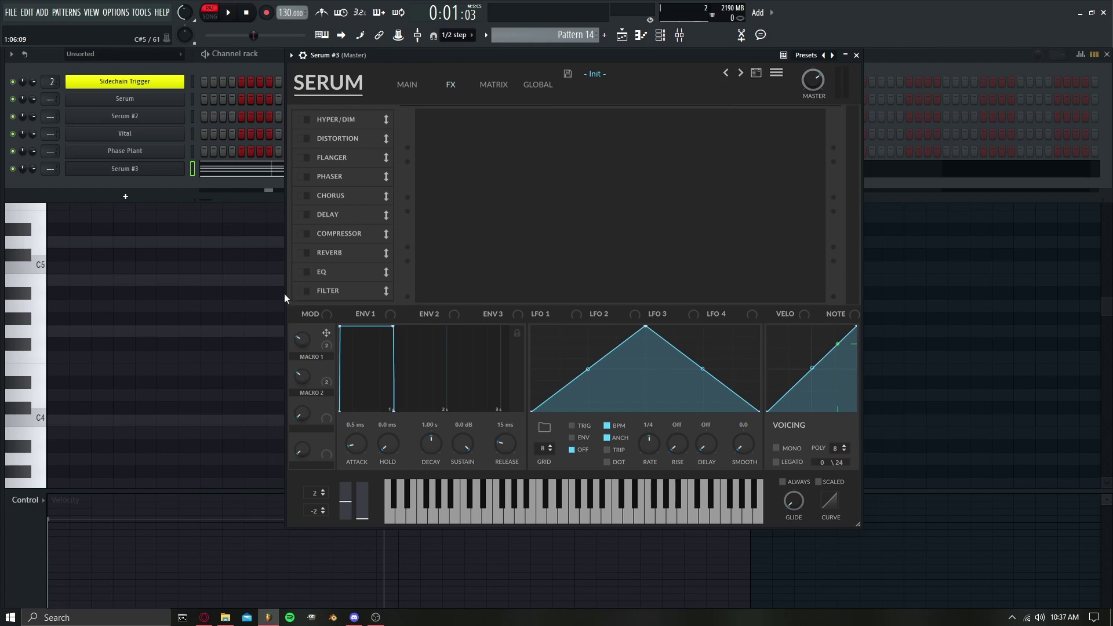
left_click(408, 85)
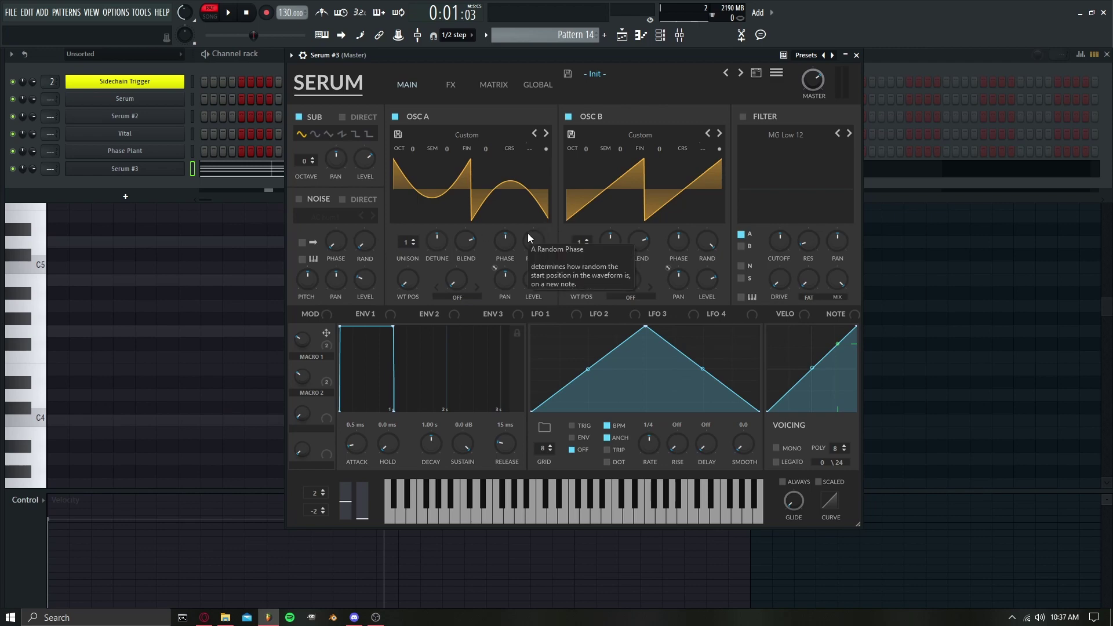
left_click_drag(537, 227, 534, 283)
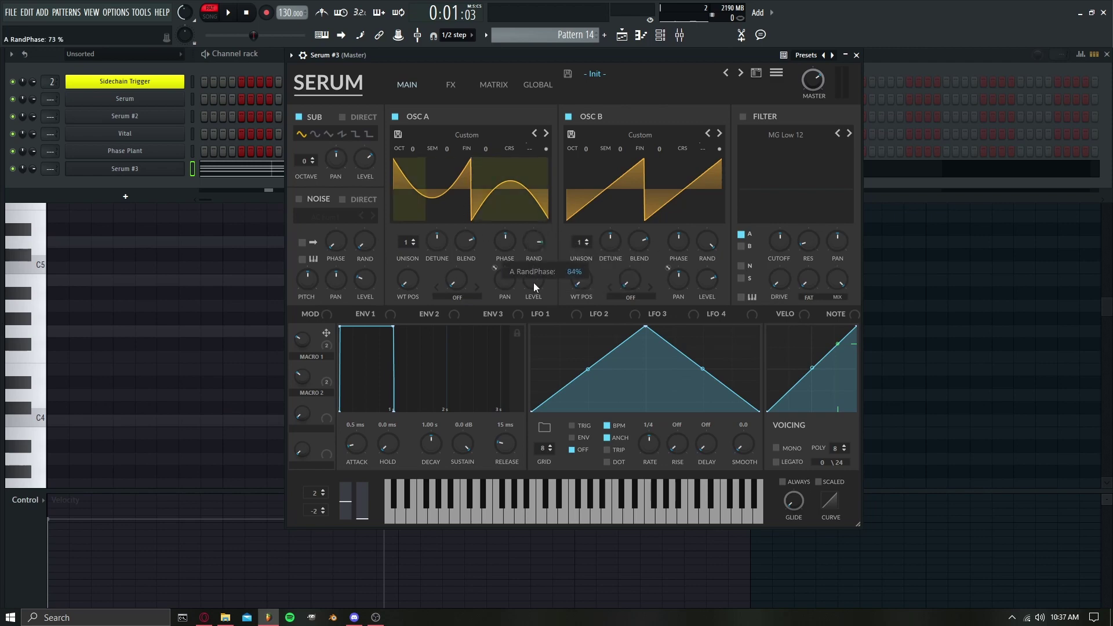
left_click_drag(708, 238, 724, 329)
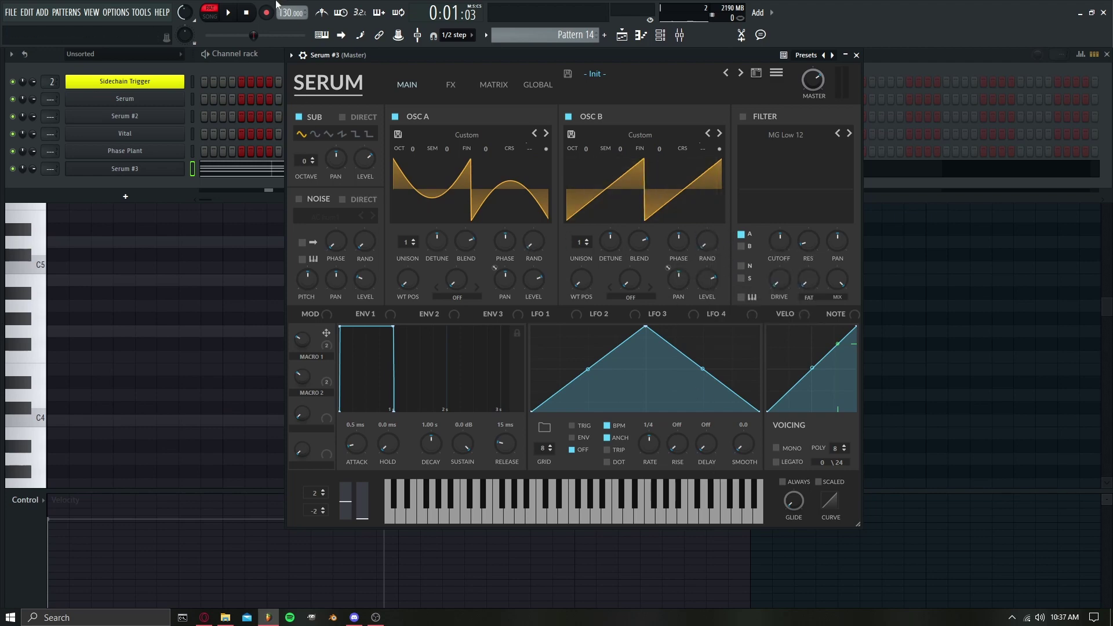
left_click(228, 12)
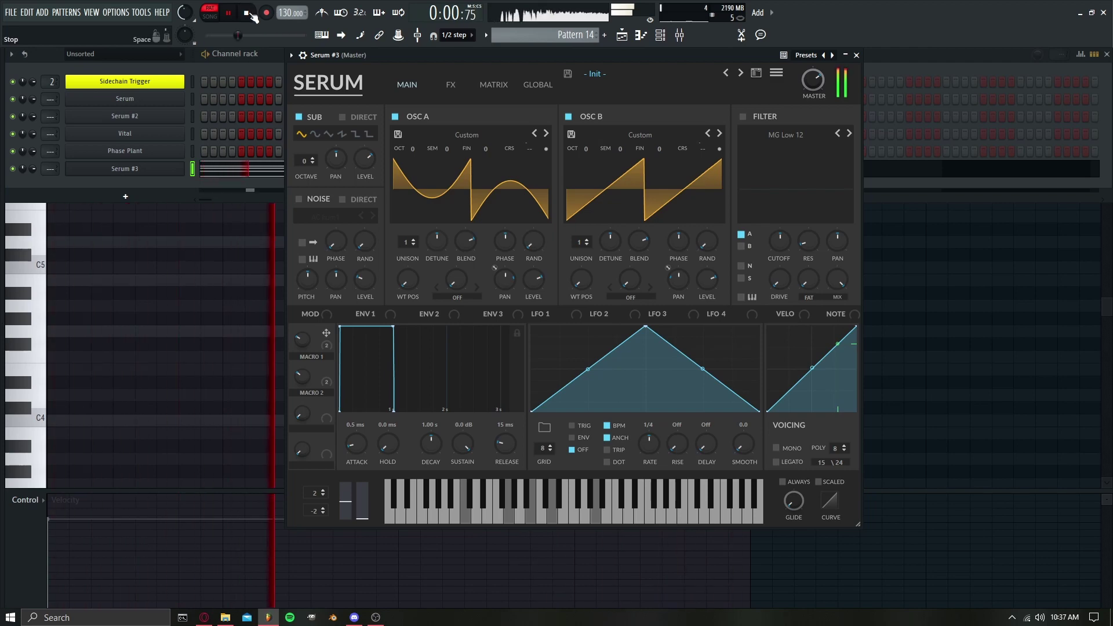
left_click(248, 12)
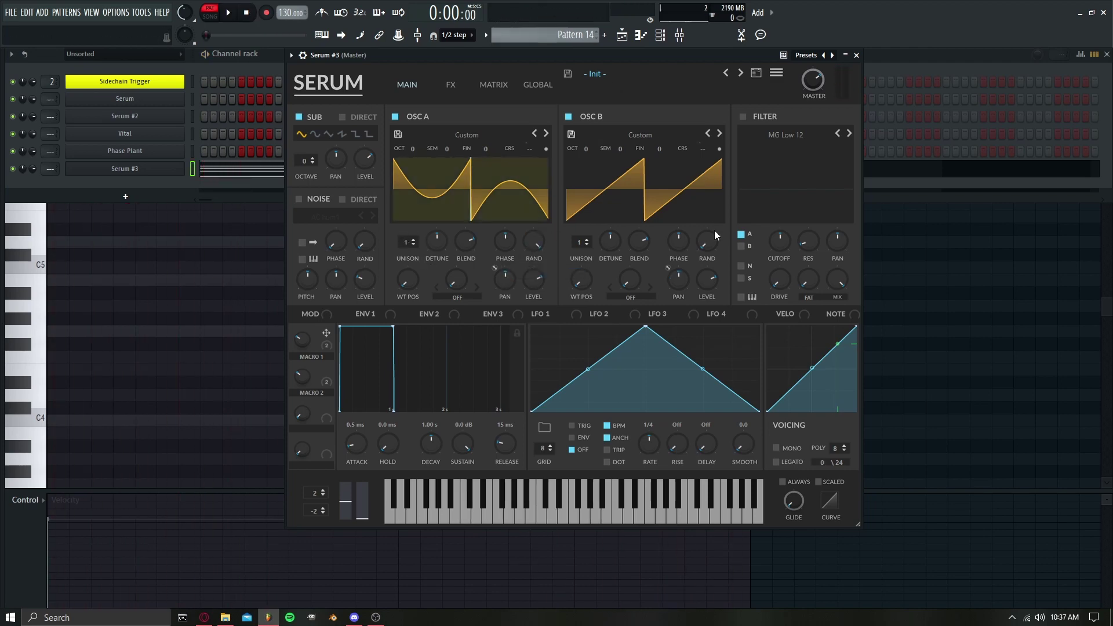
- Set oscillators A and B to 4 unison voices, and lower both detune amounts while auditioning the chord
left_click_drag(404, 236, 404, 207)
left_click_drag(586, 244, 585, 210)
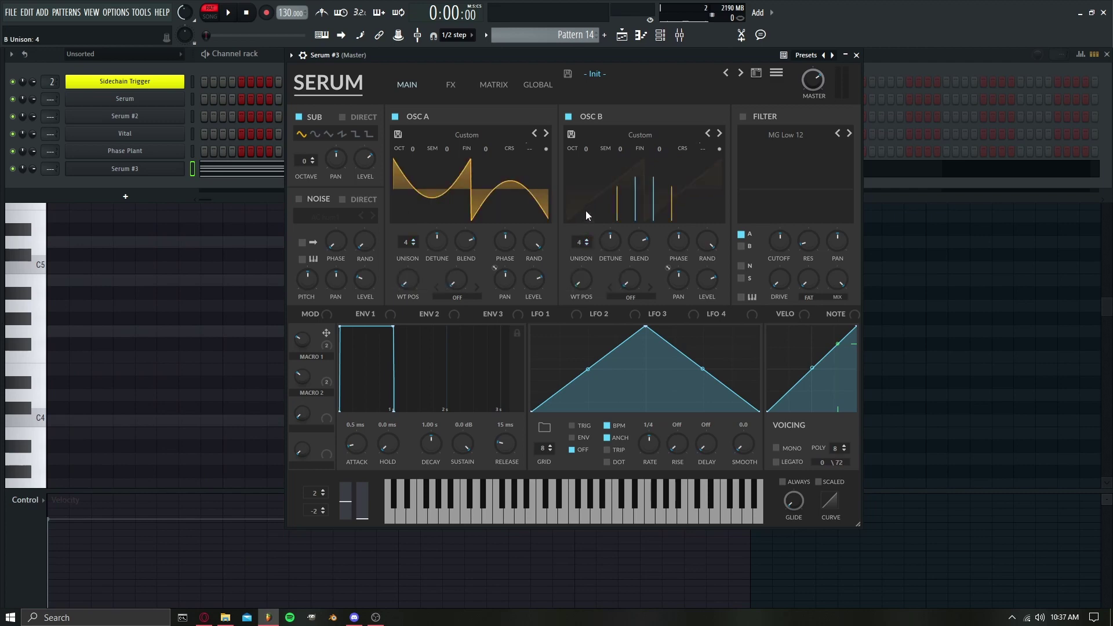
key("space")
left_click_drag(616, 244, 608, 268)
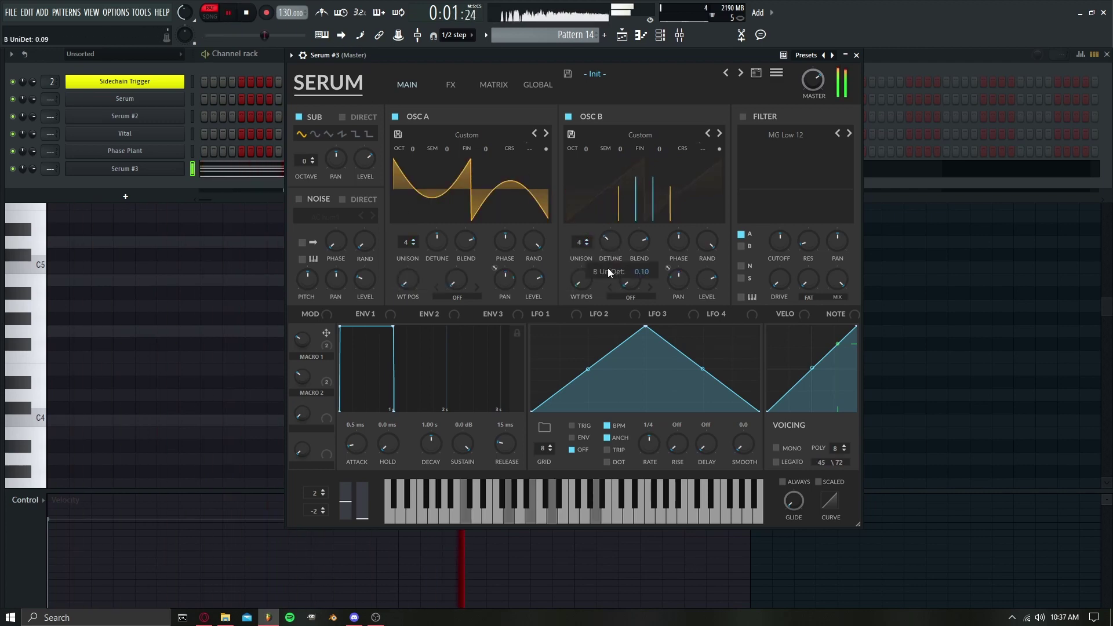
left_click_drag(446, 244, 441, 264)
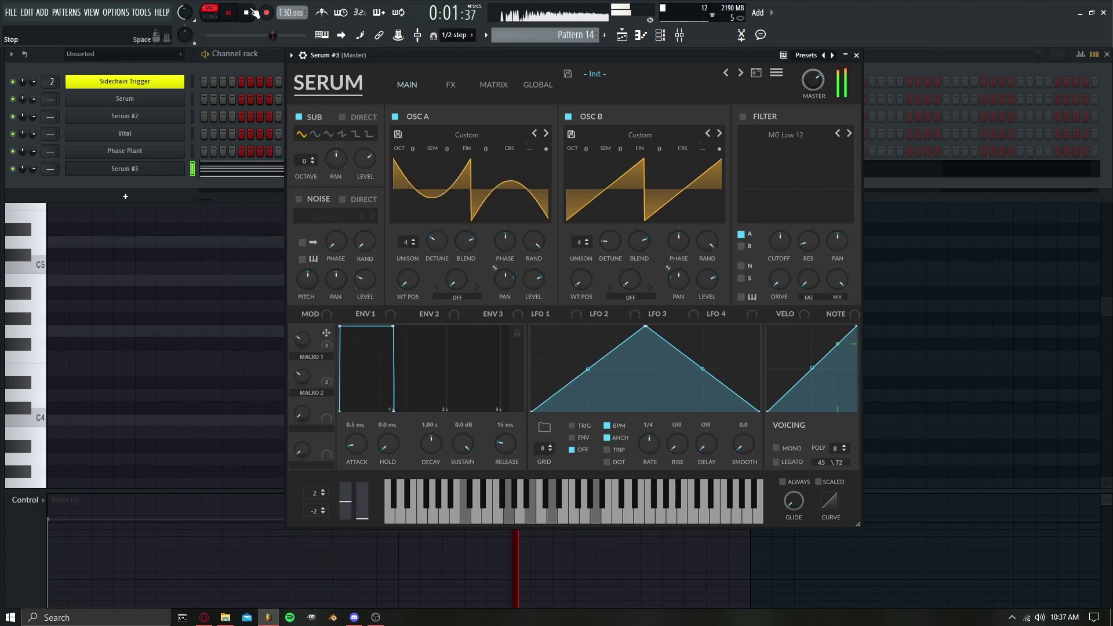
left_click(248, 14)
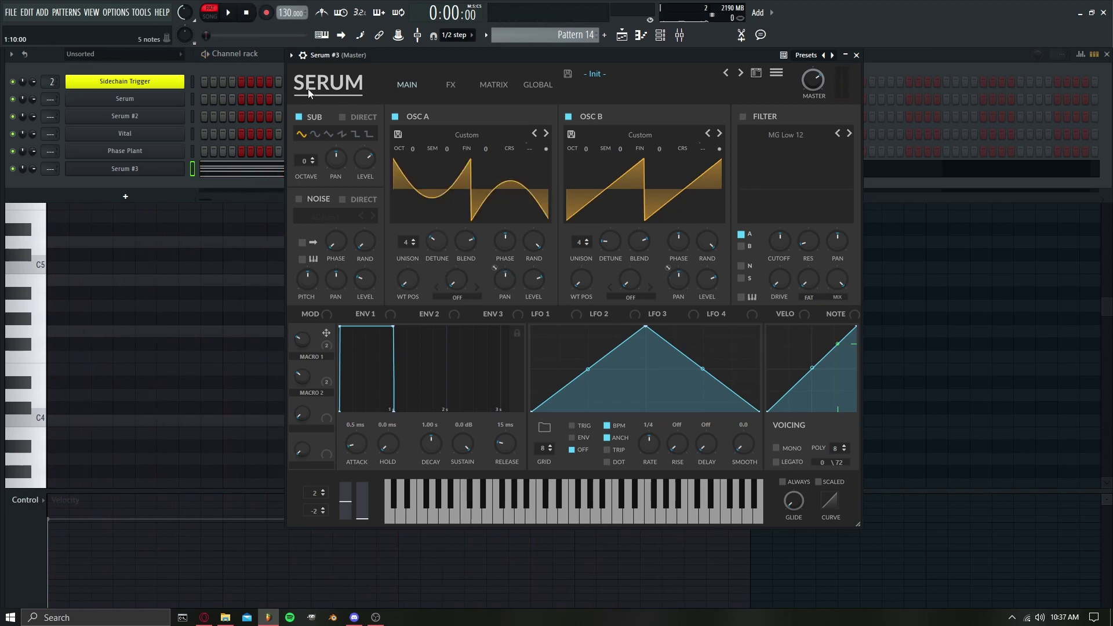
- In the Init patch, open oscillator A's wavetable editor and draw a full-height square wave in the first frame
left_click_drag(381, 53, 386, 90)
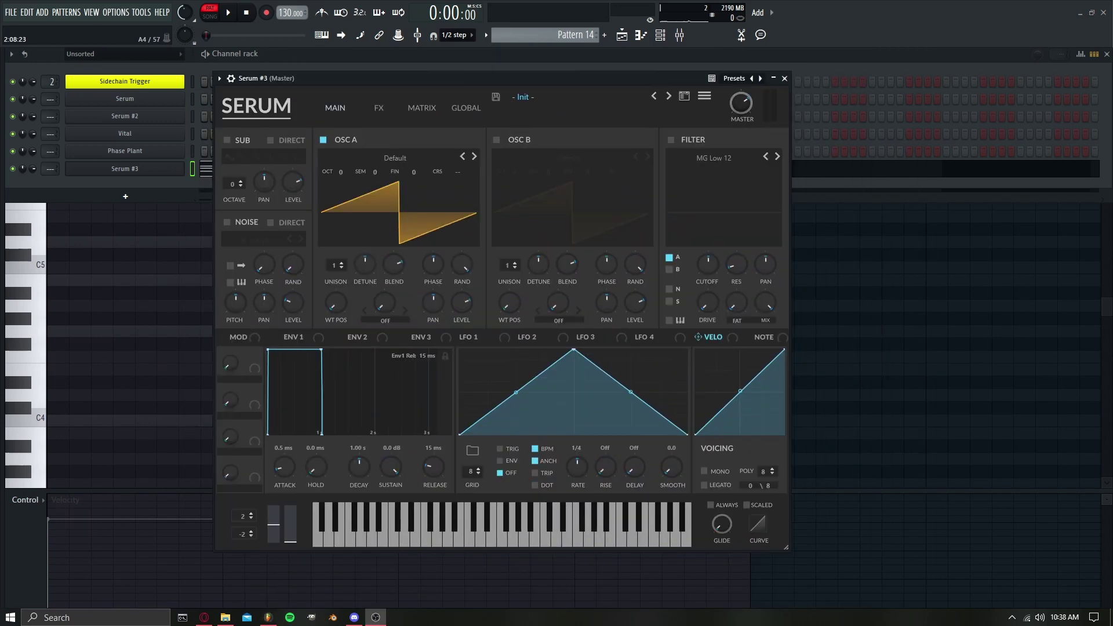
left_click_drag(308, 77, 423, 62)
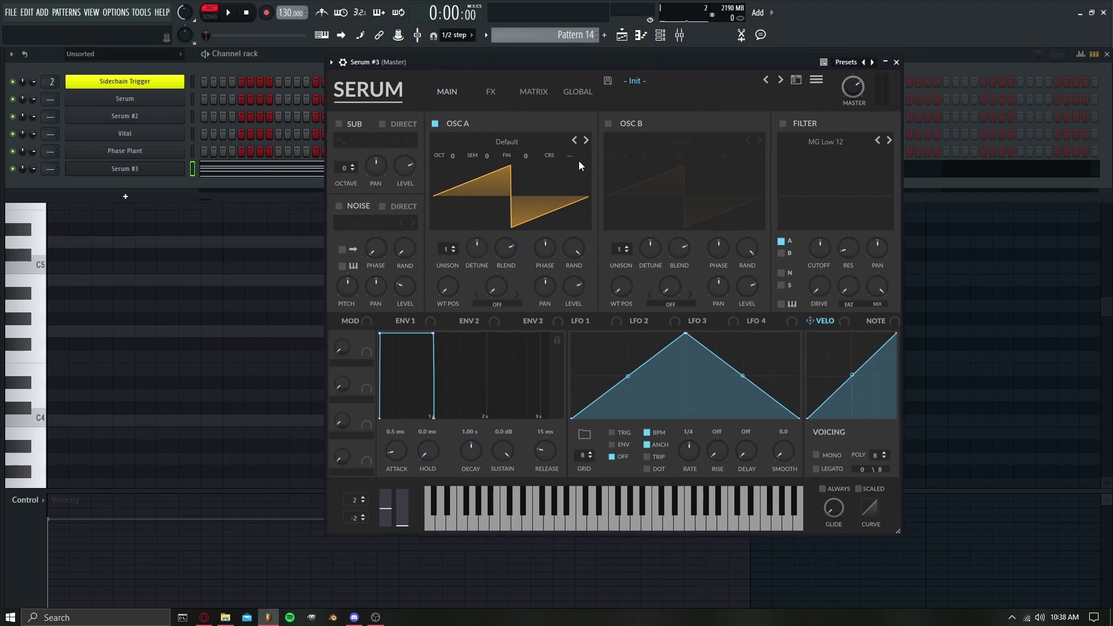
mouse_move(580, 177)
left_click(582, 172)
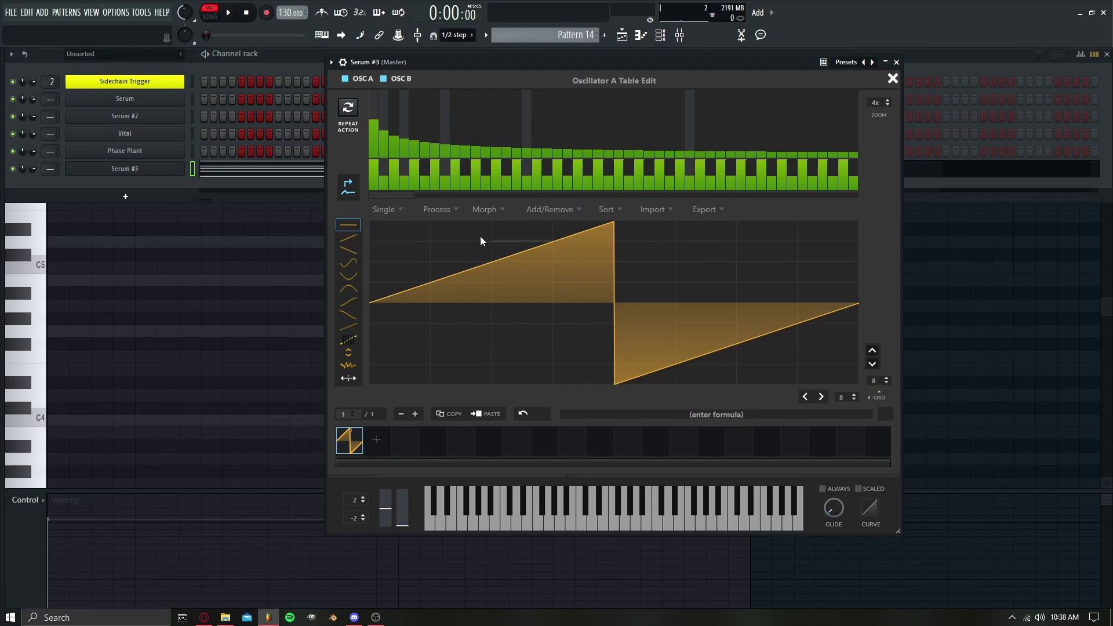
left_click(405, 223)
mouse_move(405, 224)
left_mouse_down()
mouse_move(614, 214)
mouse_move(736, 363)
mouse_move(697, 384)
mouse_move(877, 378)
left_mouse_up()
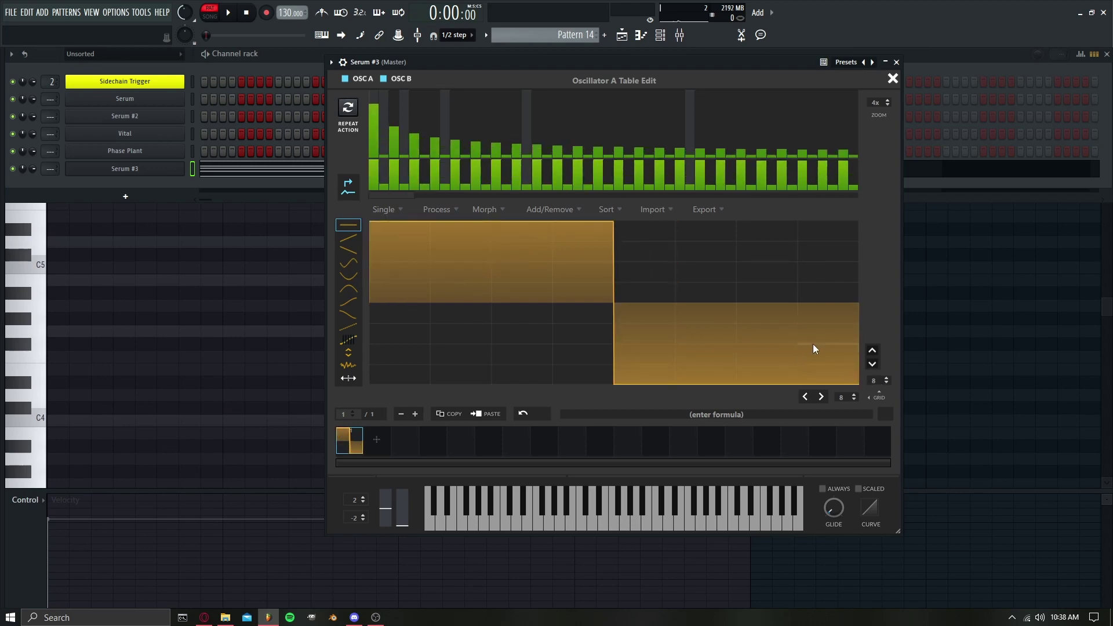
- Add a second wavetable frame, draw a two-cycle rising sawtooth on a vertical grid of 4, and close the editor
left_click(378, 450)
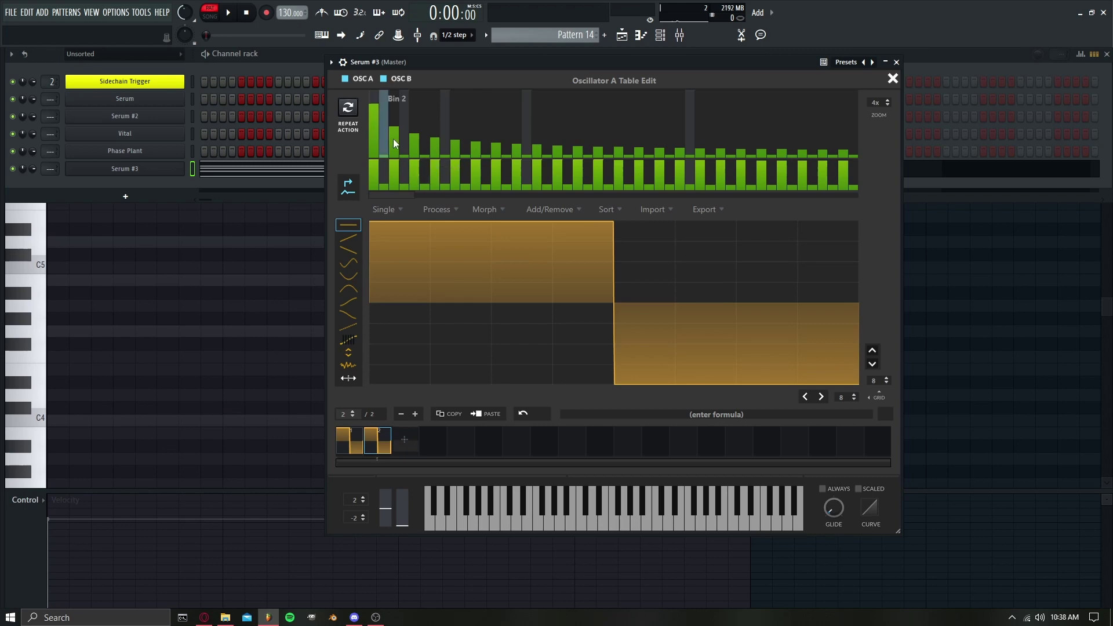
left_click(342, 239)
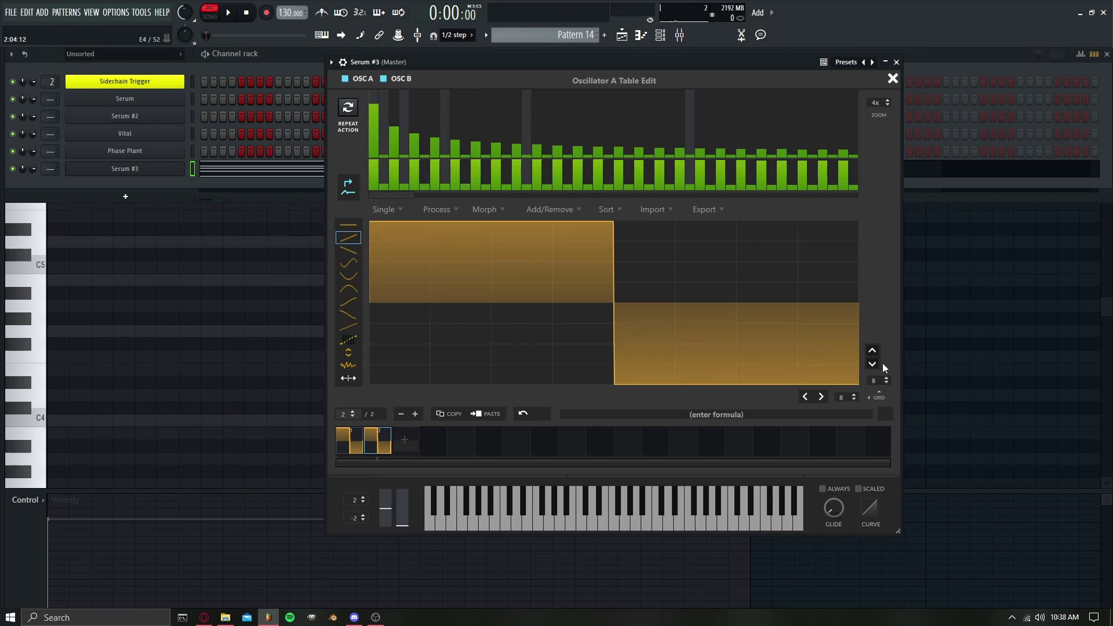
left_click_drag(890, 395, 891, 403)
left_click(406, 290)
left_click(464, 273)
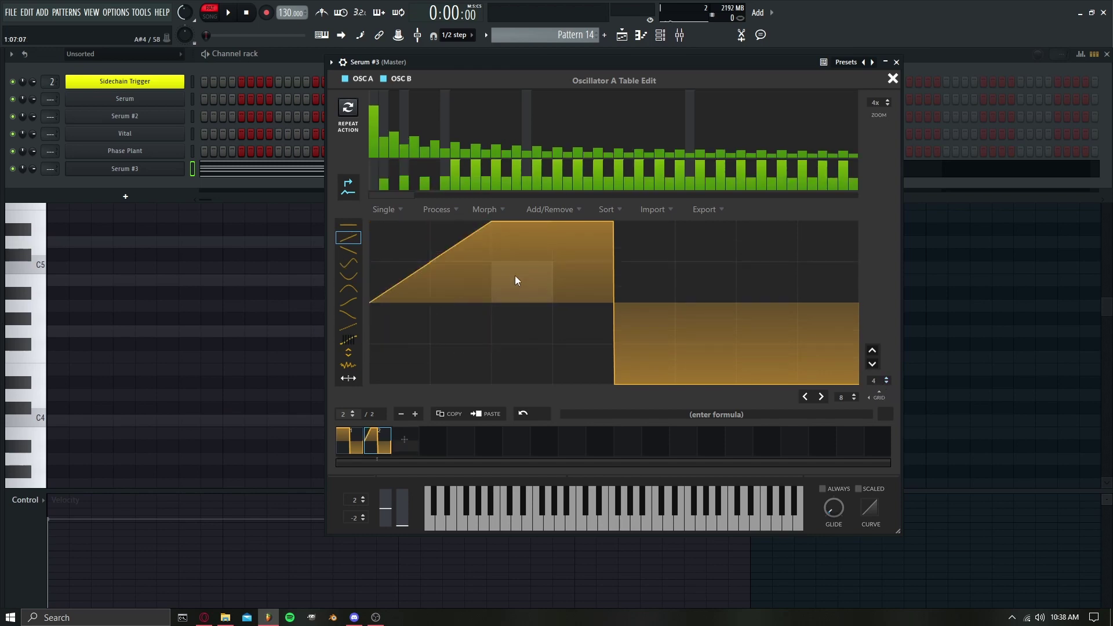
left_click(515, 348)
left_click(576, 326)
left_click(663, 289)
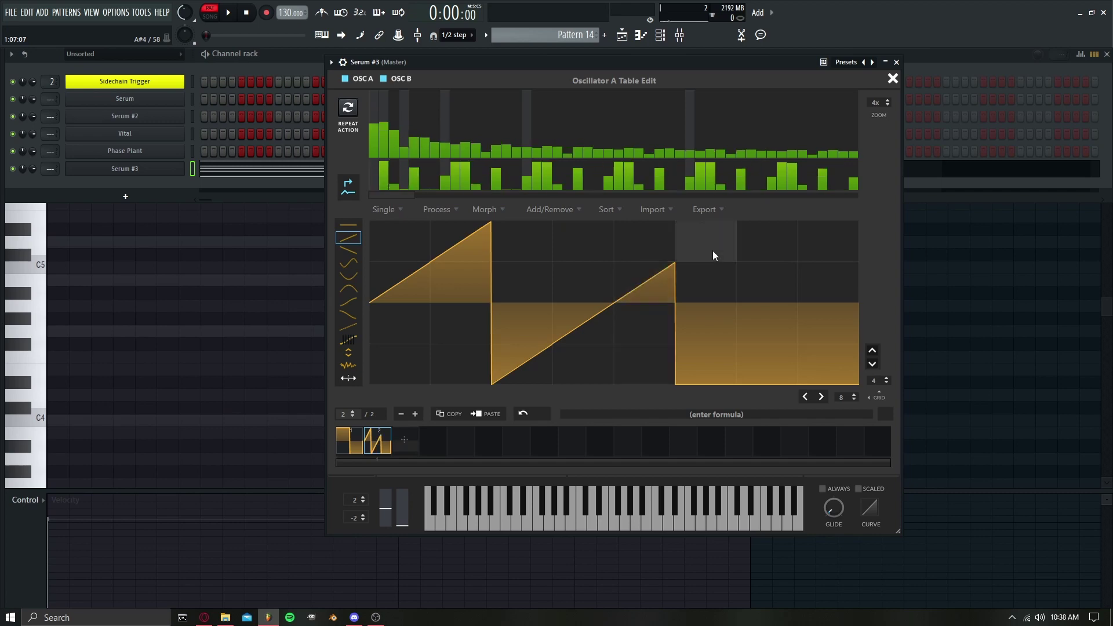
left_click(715, 247)
left_click(766, 363)
left_click(824, 328)
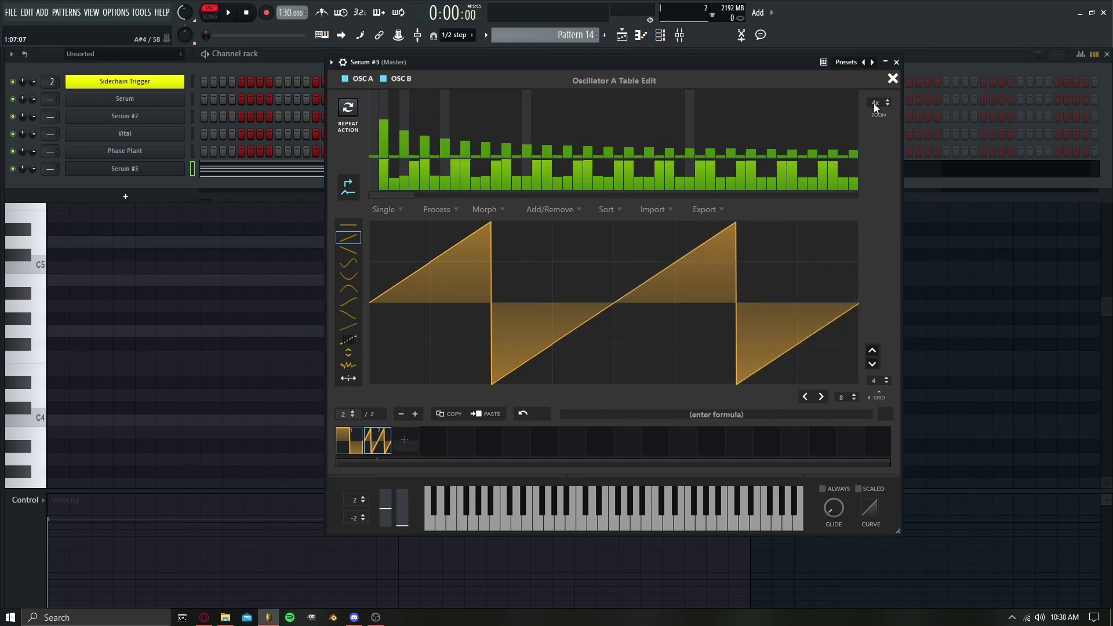
left_click(895, 74)
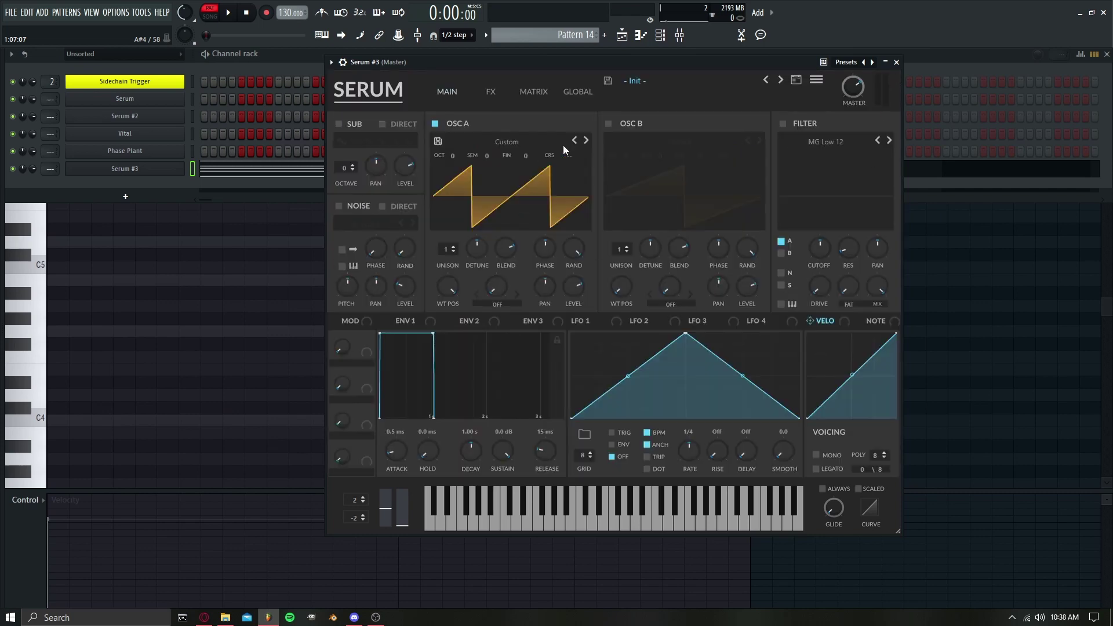
- Copy oscillator A's settings and wavetable to oscillator B without modulations
left_click(816, 80)
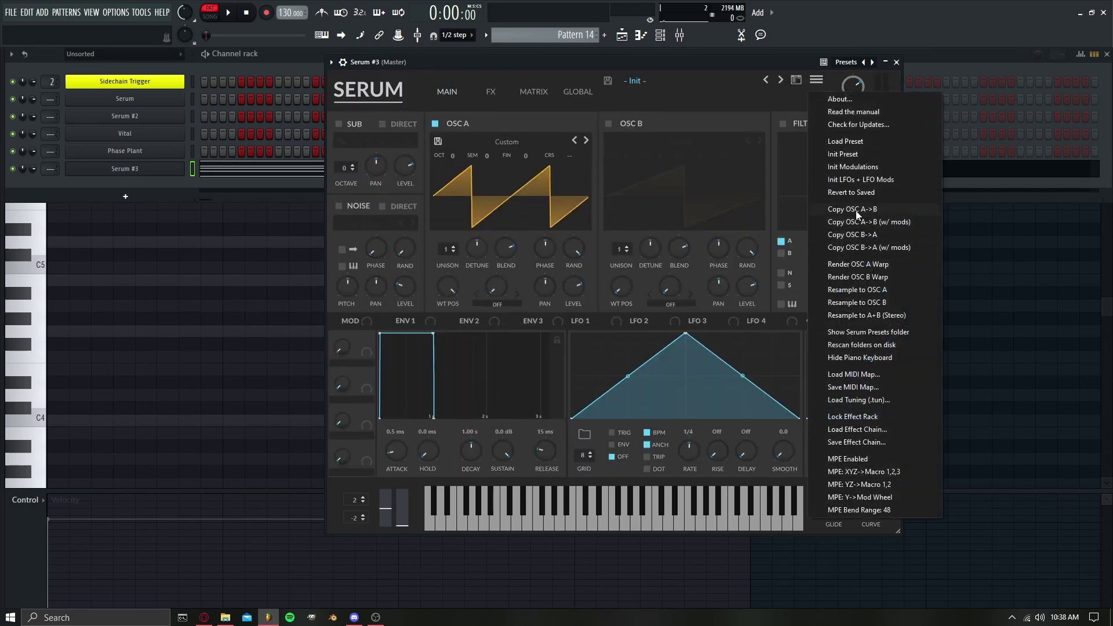
left_click(867, 210)
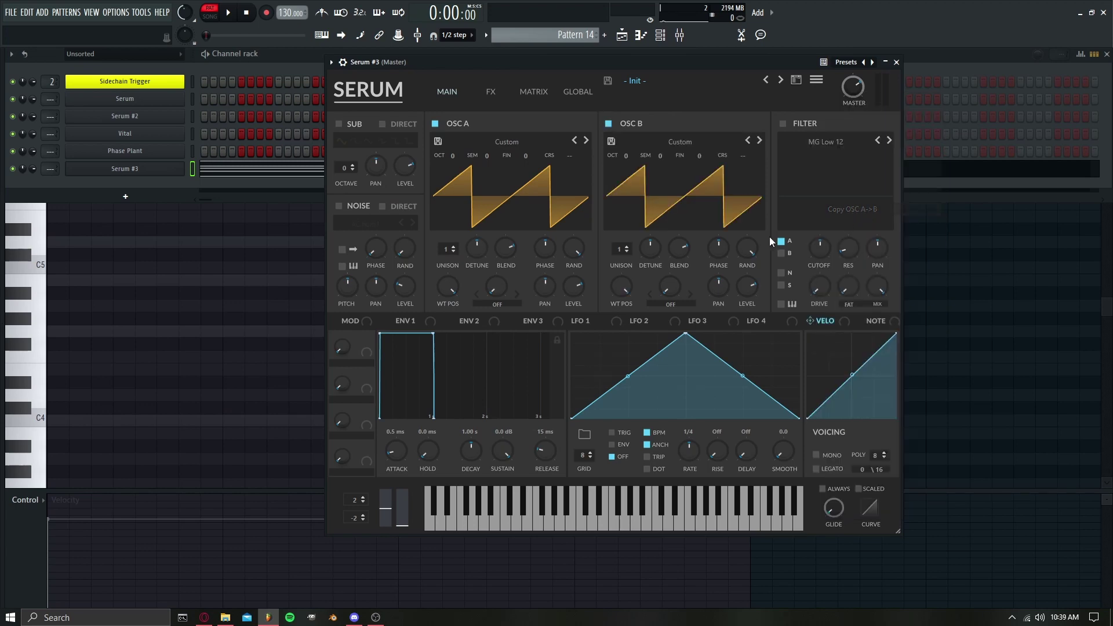
- In oscillator A's wavetable editor, merge the square and sawtooth frames with Resize tables to be Double, starting from the first frame, and close the editor
left_click(582, 172)
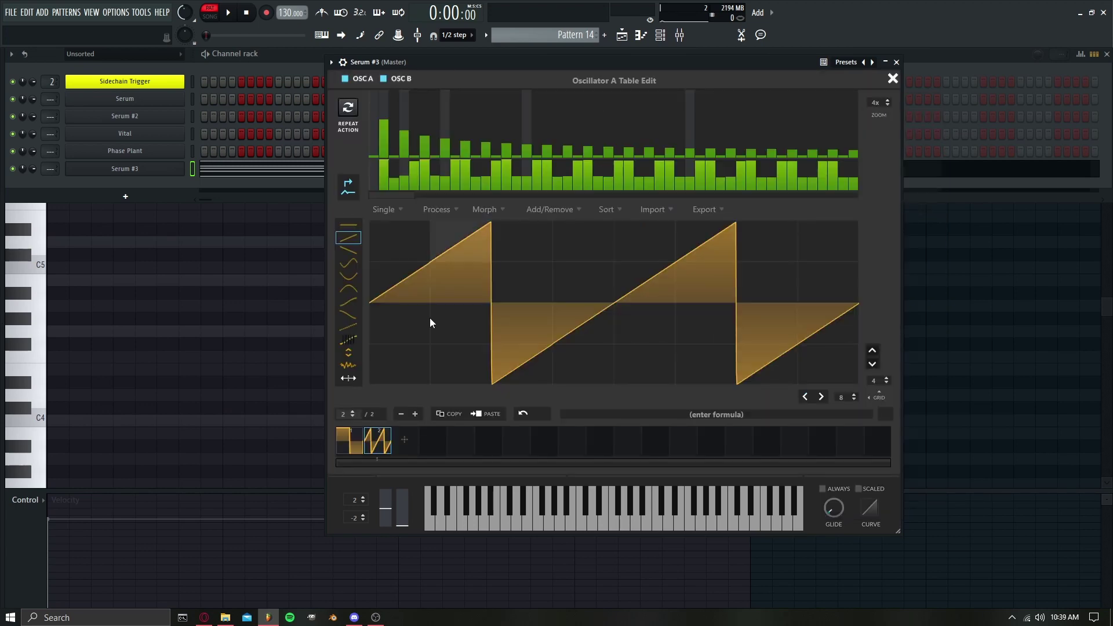
left_click(351, 444)
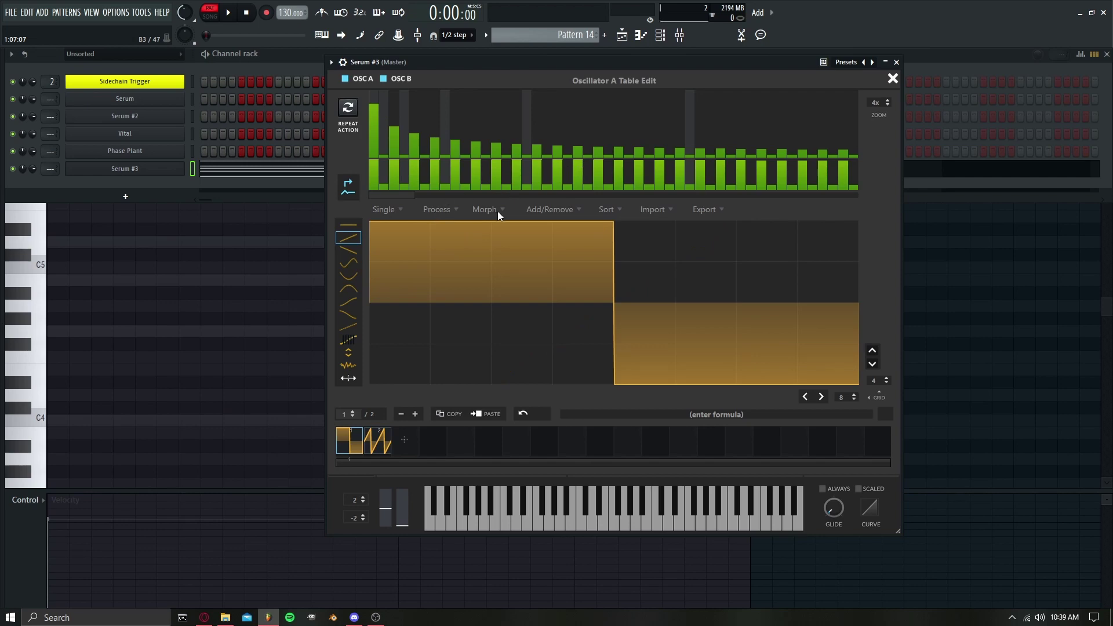
left_click(429, 211)
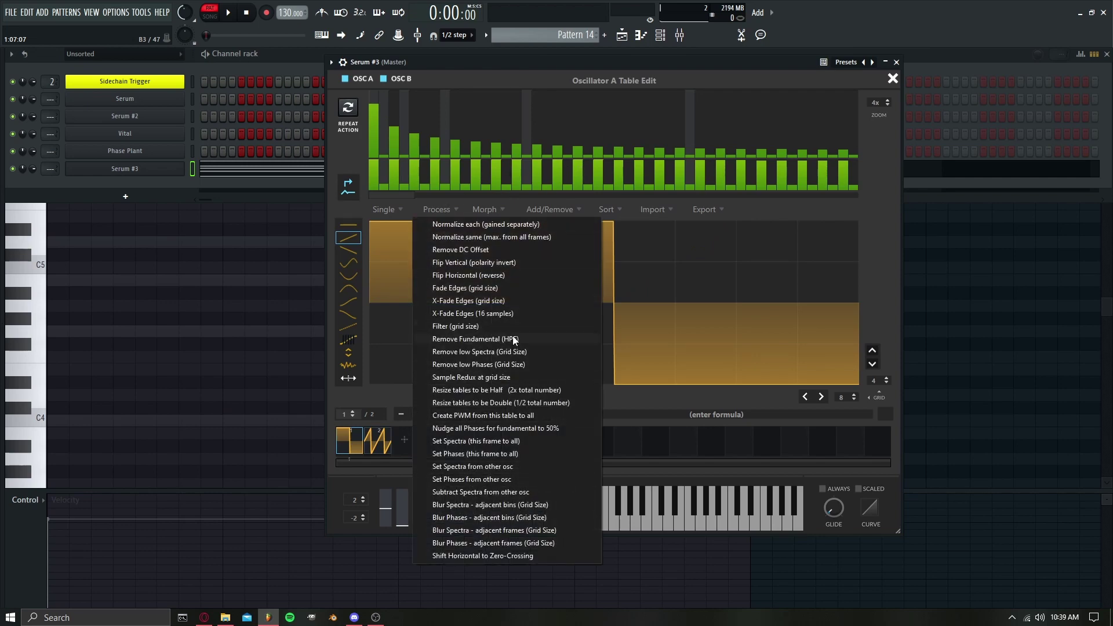
left_click(523, 404)
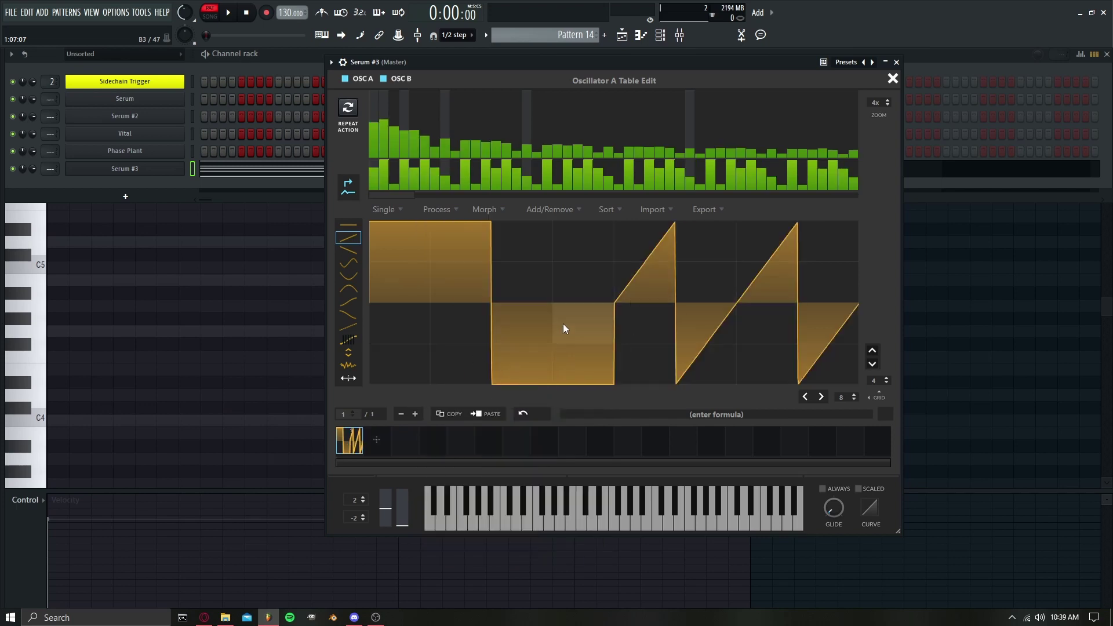
left_click(894, 79)
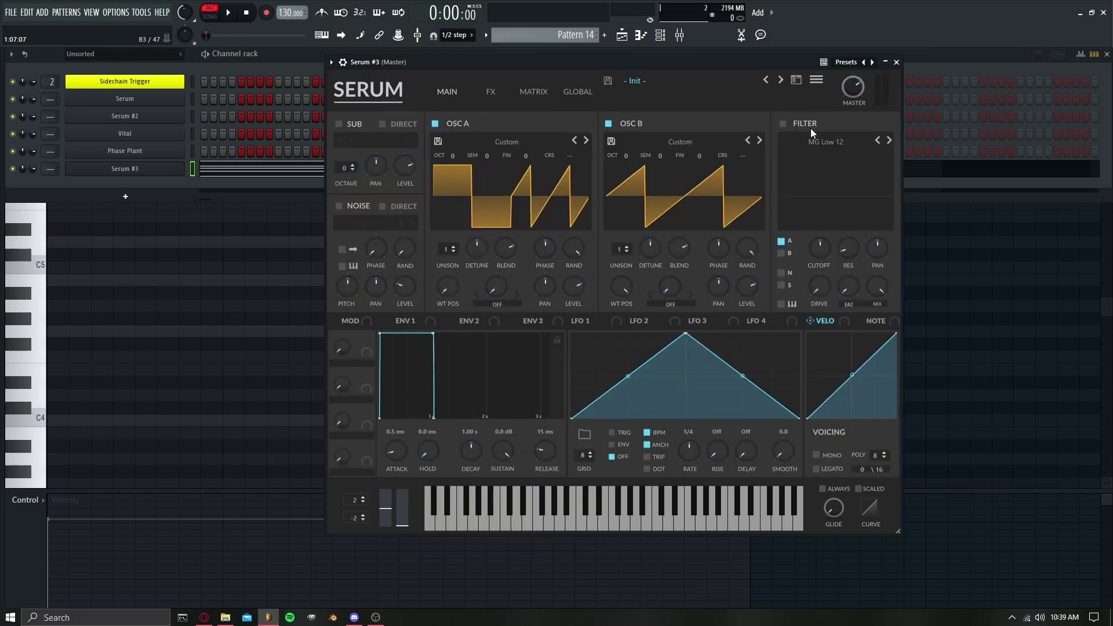
- In oscillator B's wavetable, move the sawtooth frame ahead of the square, merge the frames with Resize tables to be Double, and close the editor
left_click(756, 165)
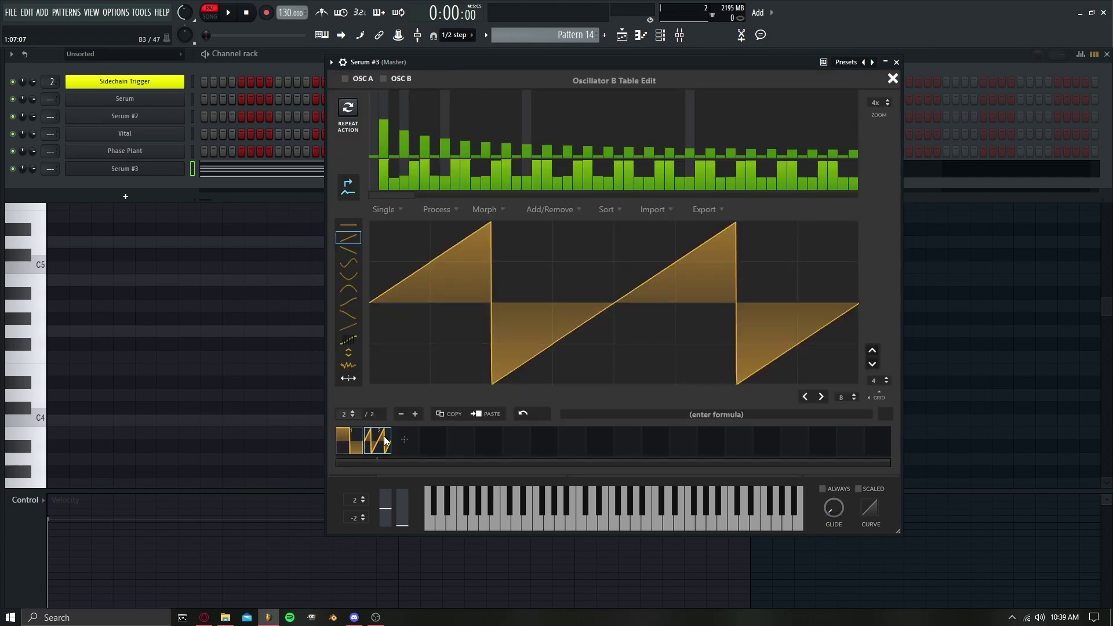
left_click_drag(315, 443, 316, 444)
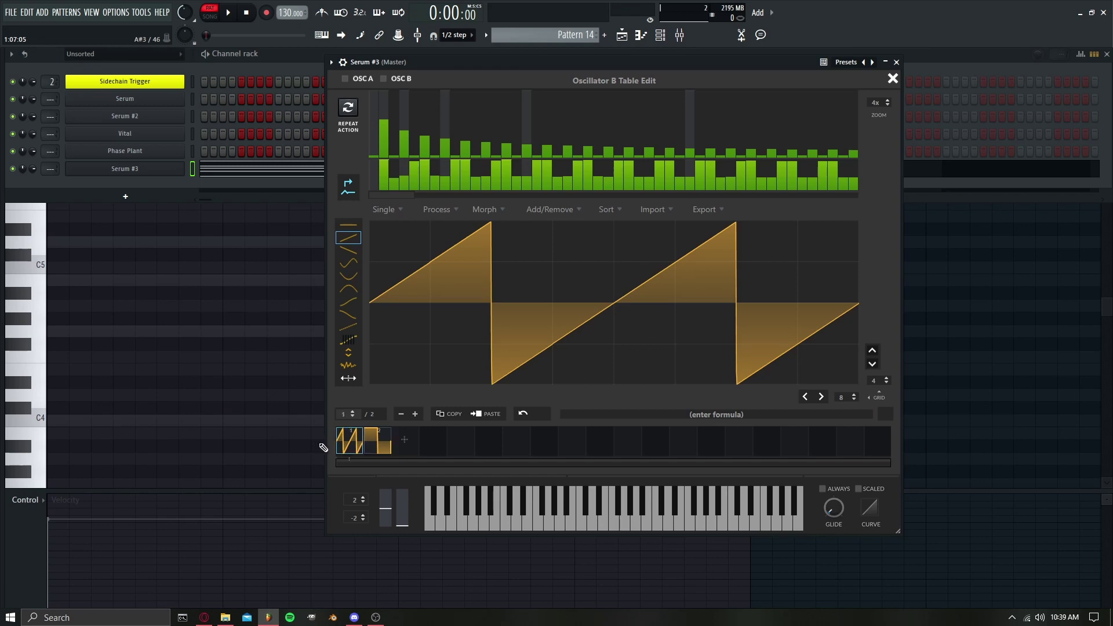
left_click(465, 211)
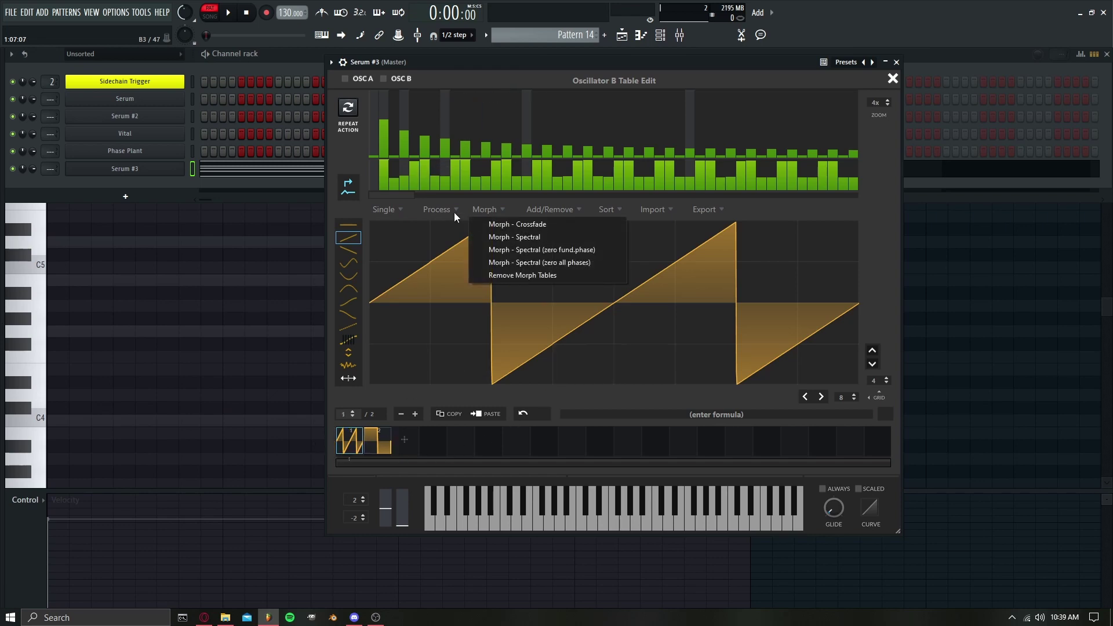
left_click(454, 212)
left_click(507, 404)
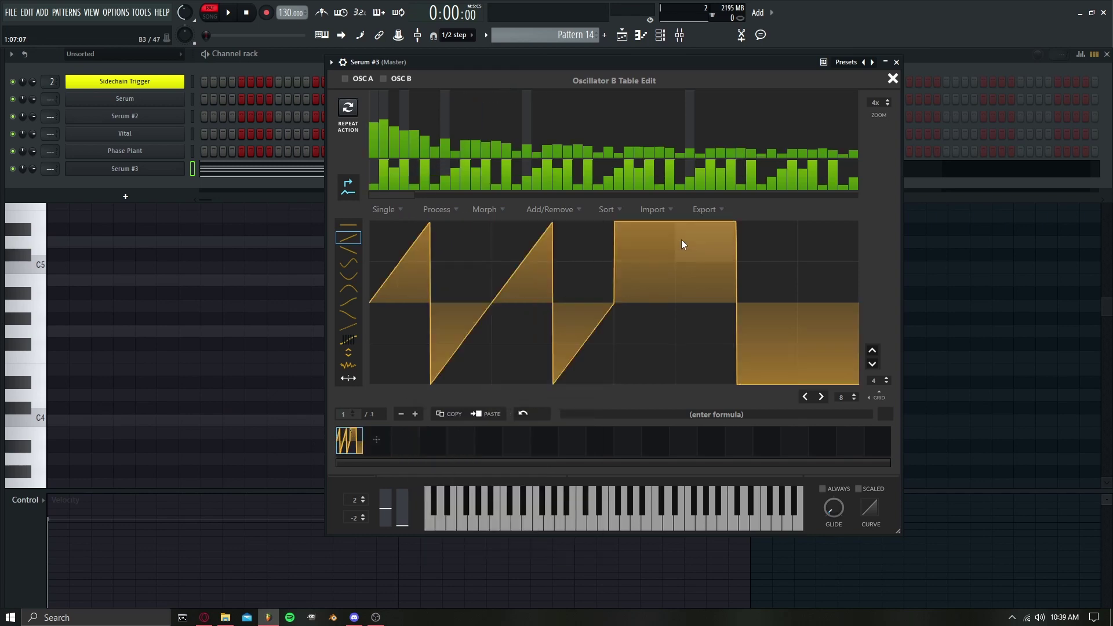
left_click(892, 78)
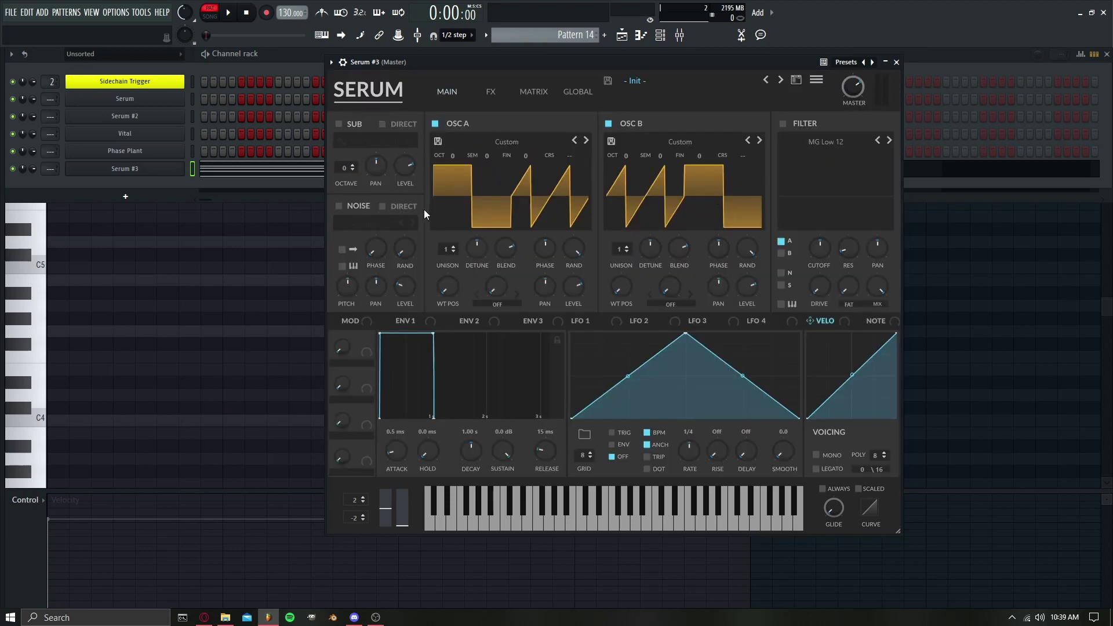
- Remove the fundamental harmonic from the wavetables of oscillators A and B, closing the editor after each
left_click(581, 170)
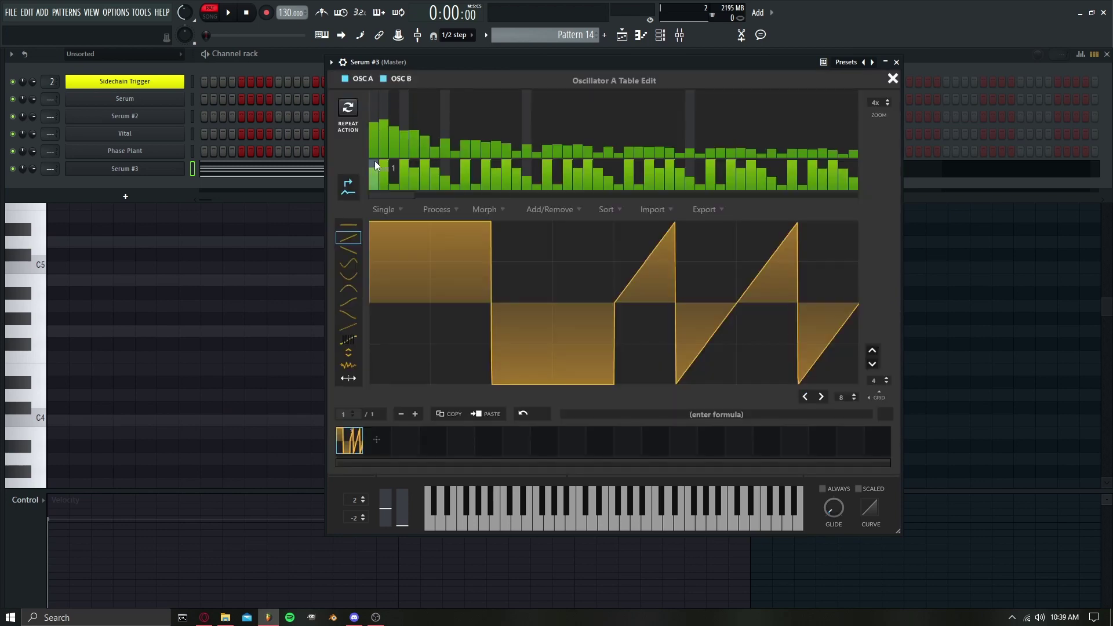
left_click(347, 110)
left_click(891, 78)
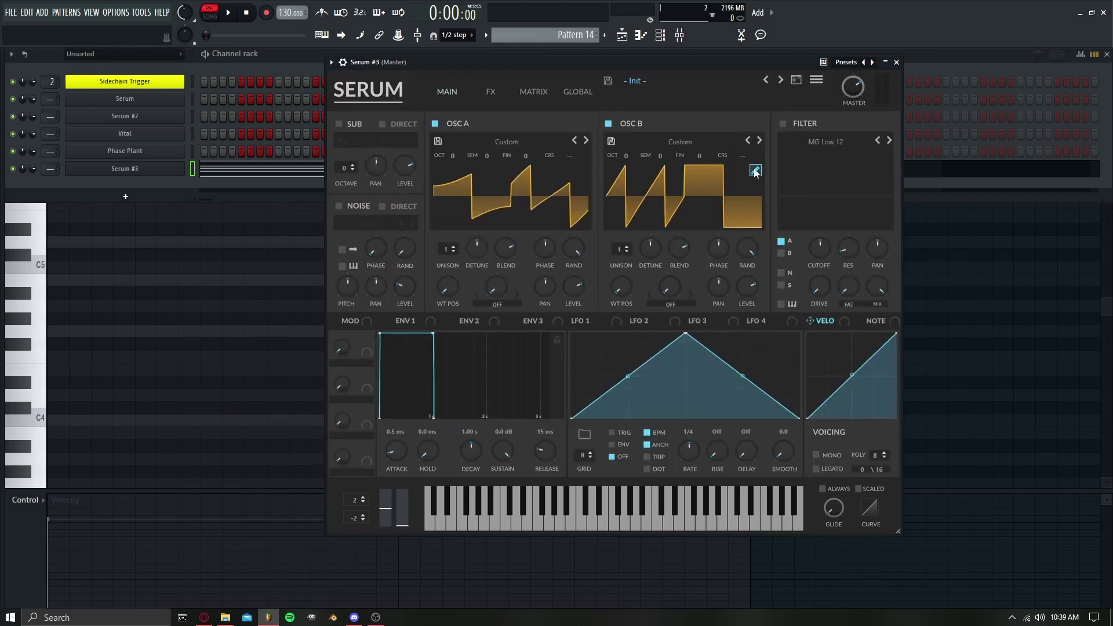
left_click(755, 171)
left_click(375, 157)
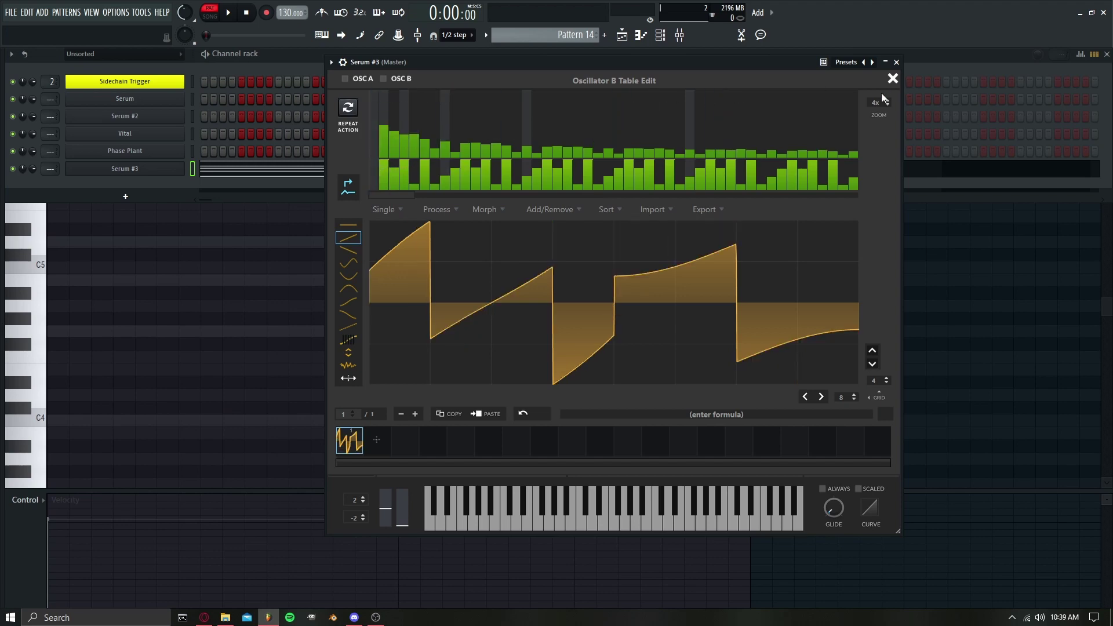
left_click(891, 81)
- Enable the sub oscillator and play the chord pattern to audition the sound
left_click(338, 124)
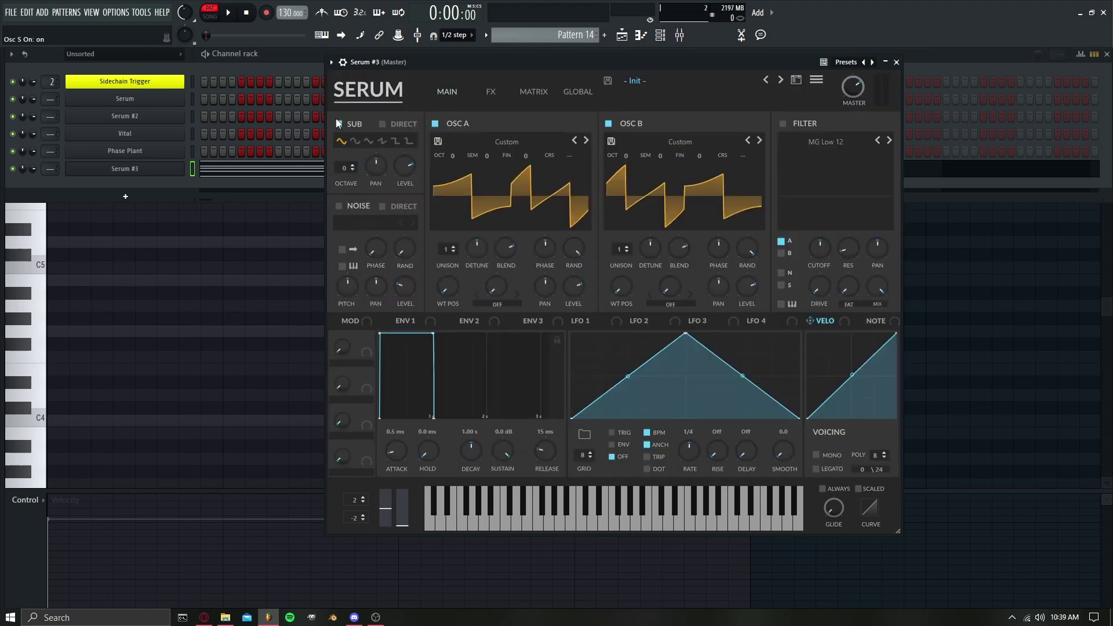
left_click(204, 62)
key("space")
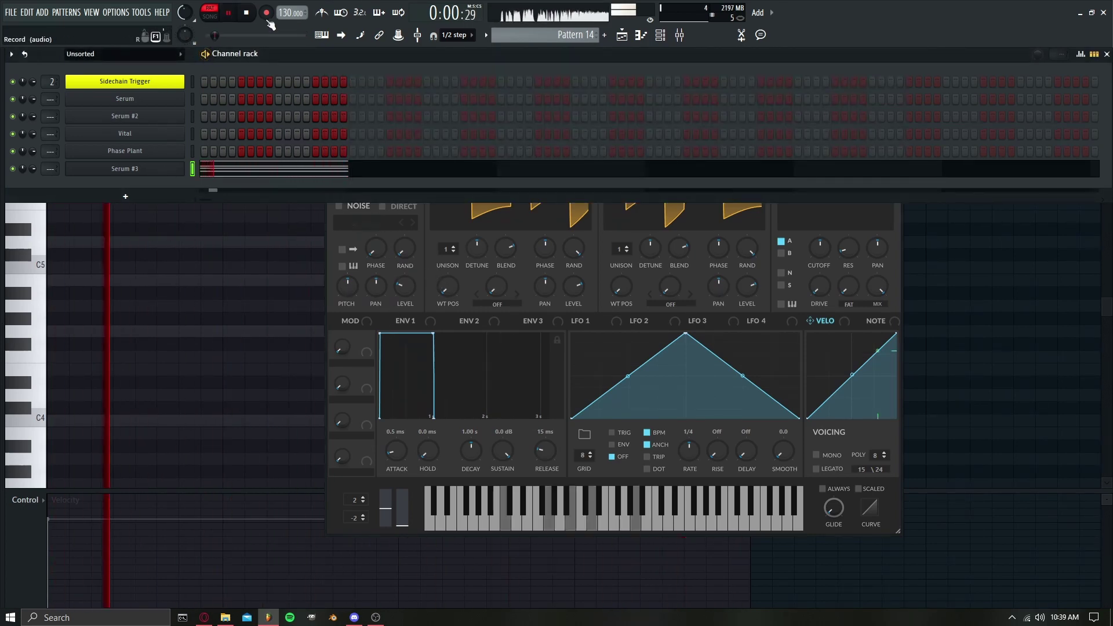
key("space")
- Assign Macro 1 to oscillator A's pan at full positive depth and oscillator B's pan at -100, and sweep the macro during playback
left_click(424, 286)
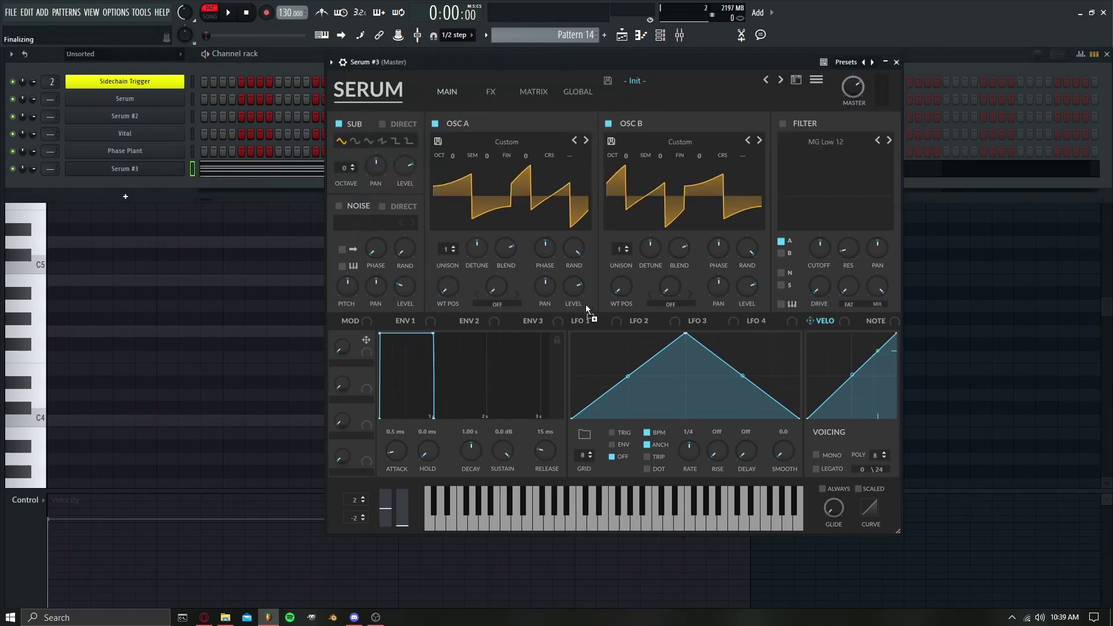
left_click_drag(547, 284, 545, 286)
left_click_drag(729, 290, 691, 416)
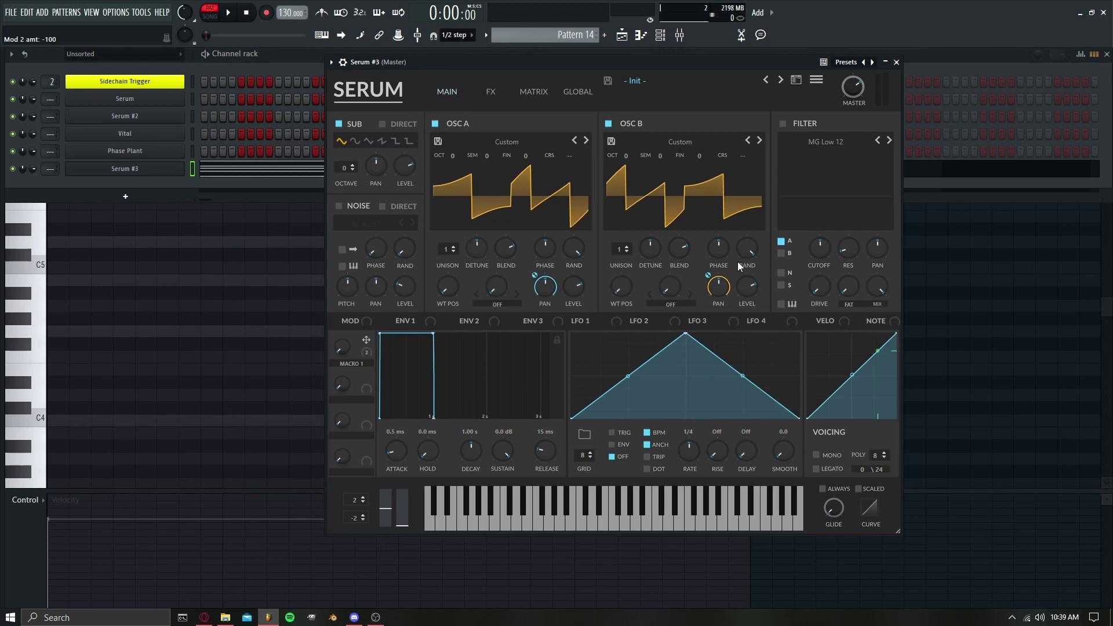
left_click(227, 12)
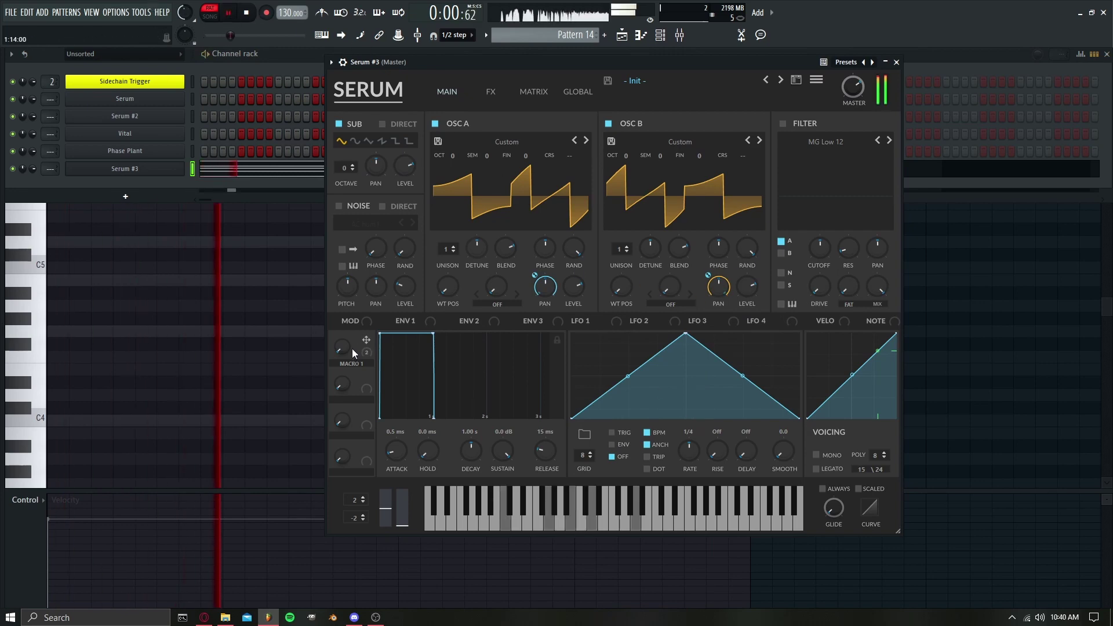
left_click_drag(346, 346, 364, 246)
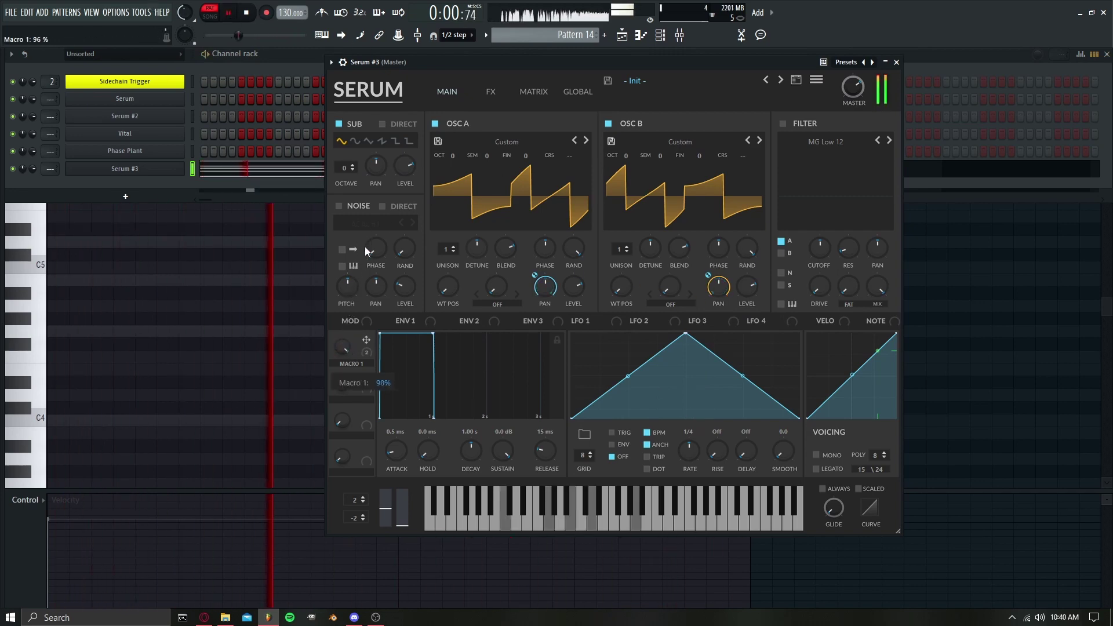
key("space")
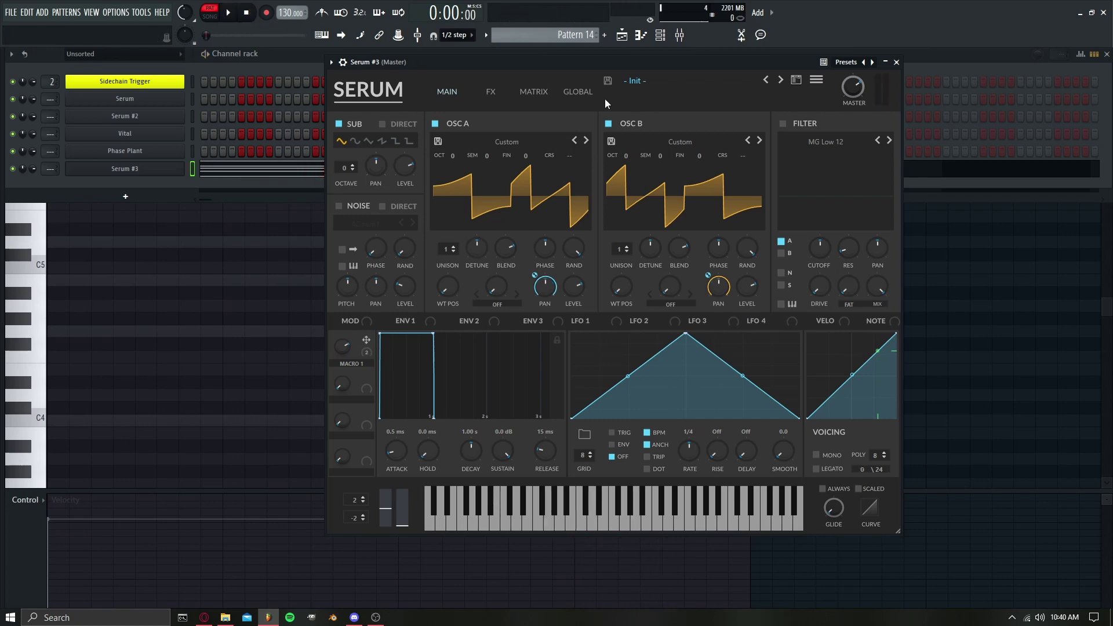
- Modulate oscillator A's coarse pitch with Chaos1 and oscillator B's with Chaos2, and enable S&H for Chaos 1
right_click(564, 162)
mouse_move(658, 226)
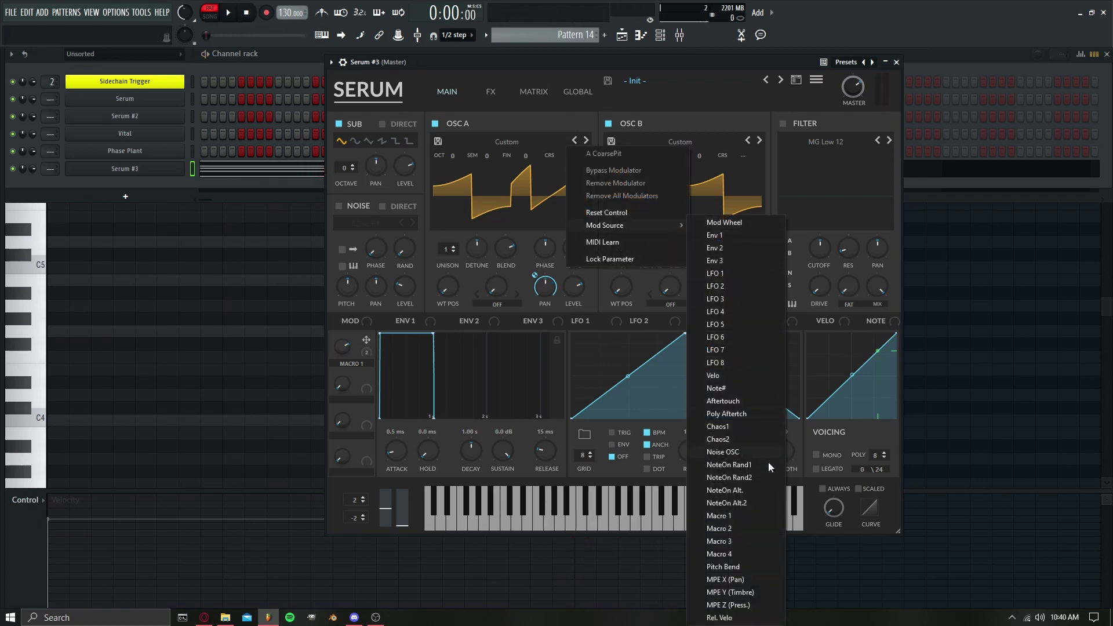
left_click(724, 426)
right_click(742, 155)
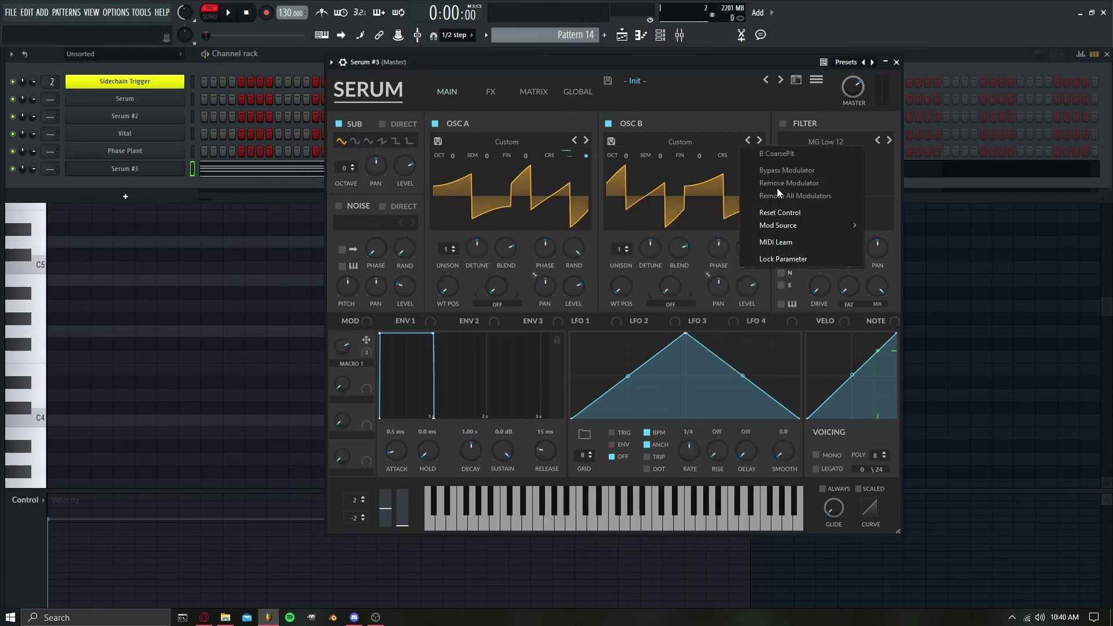
mouse_move(799, 225)
left_click(893, 435)
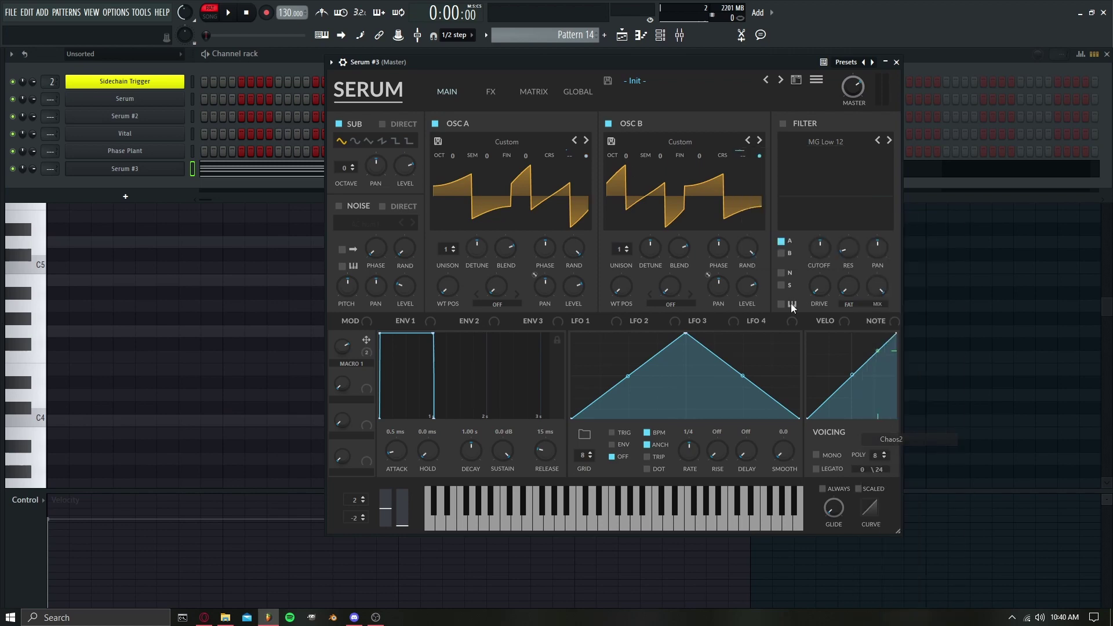
left_click(582, 92)
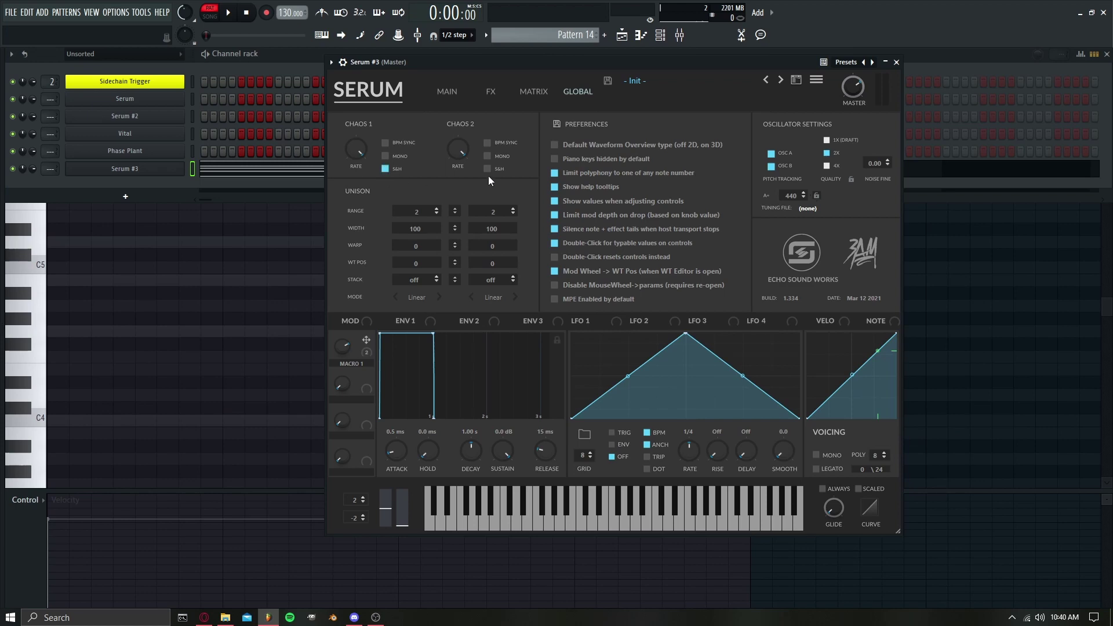
- In the modulation matrix, set Macro 2 as the aux source for both chaos pitch modulations
left_click(534, 87)
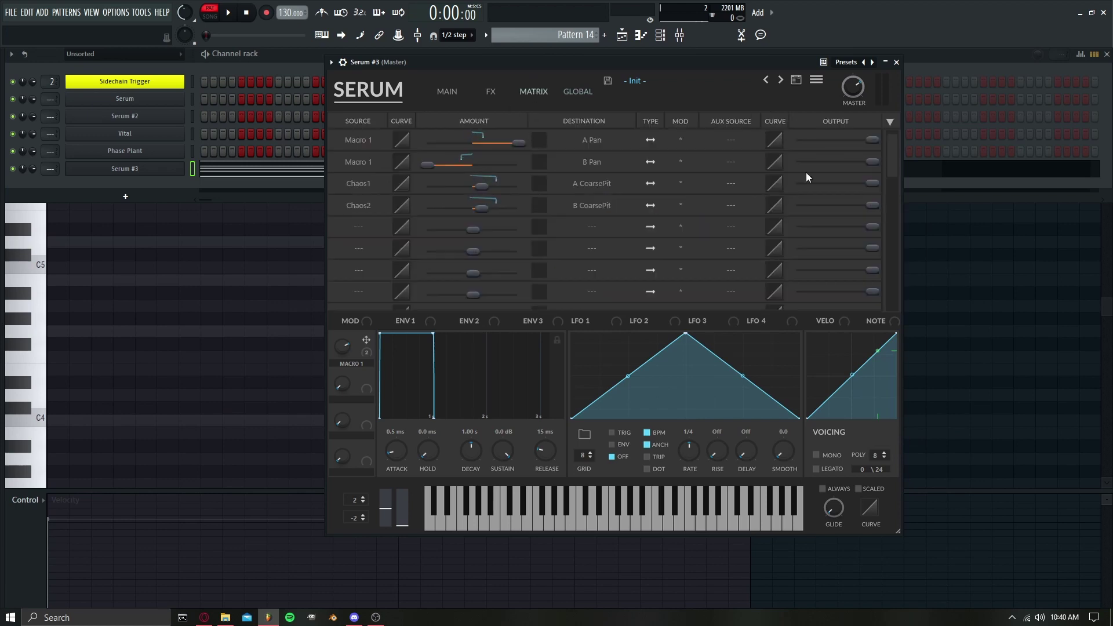
left_click(733, 175)
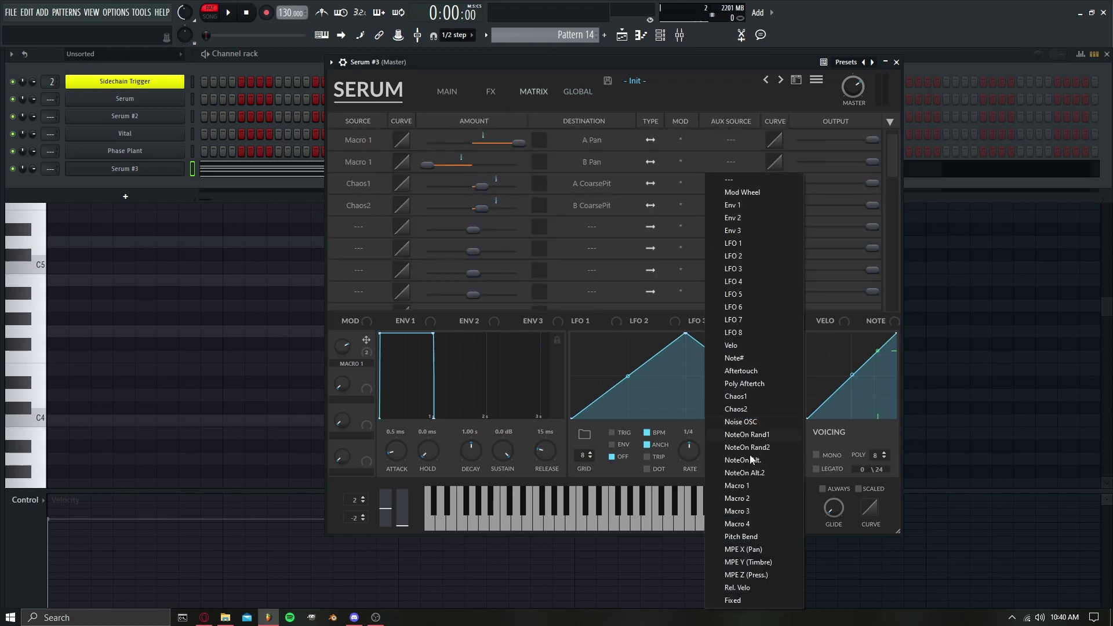
left_click(749, 497)
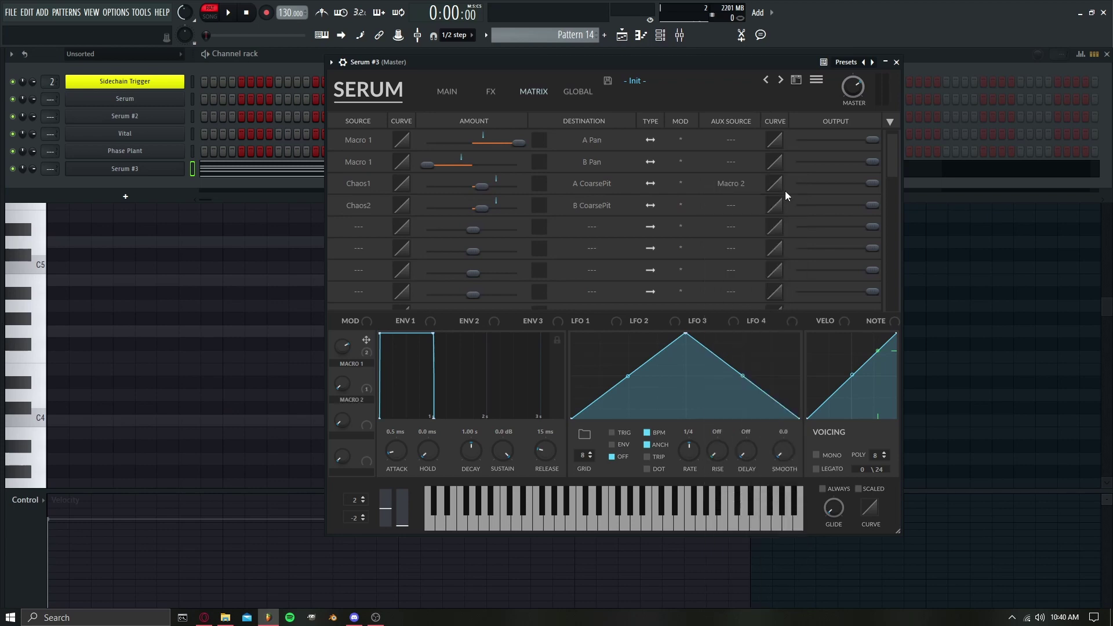
left_click(732, 199)
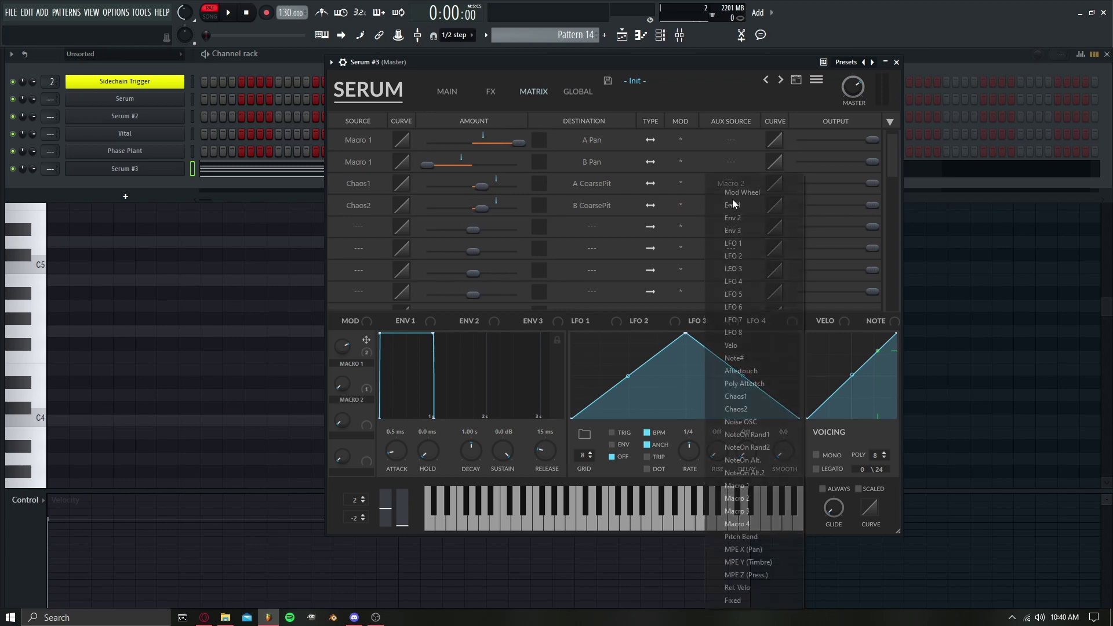
- Set the output amount to 20 for both the Chaos1 and Chaos2 coarse pitch modulations
double_click(871, 182)
type("20")
key("Return")
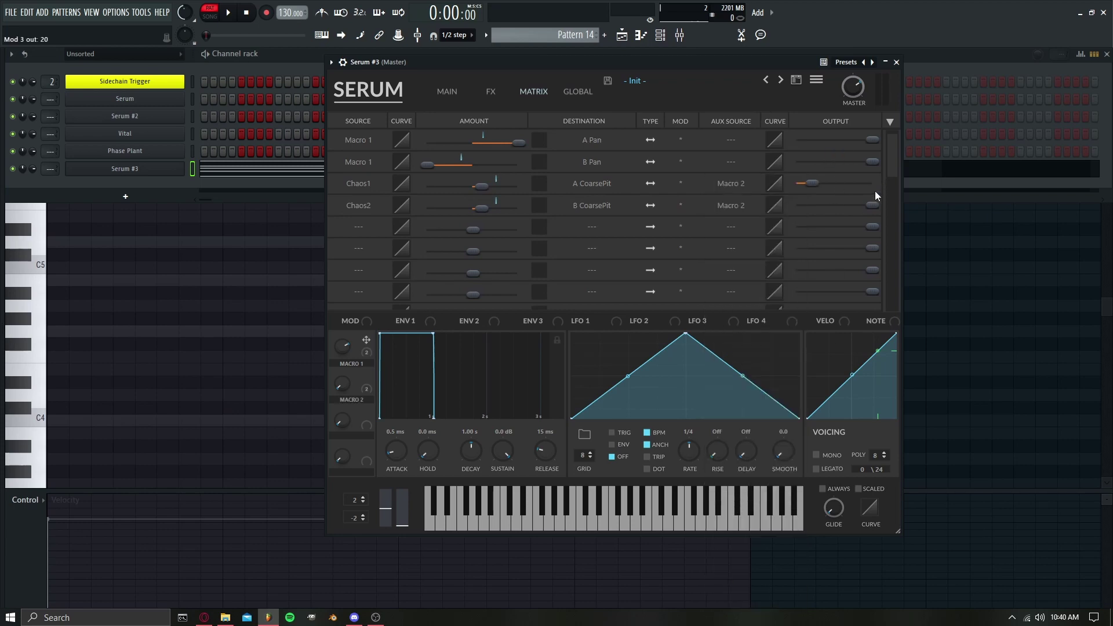
double_click(871, 207)
type("20")
key("Return")
- Return to the oscillator page, play the chord while adjusting Macro 1 to about 29% and raising Macro 2, and stop playback
left_click(454, 92)
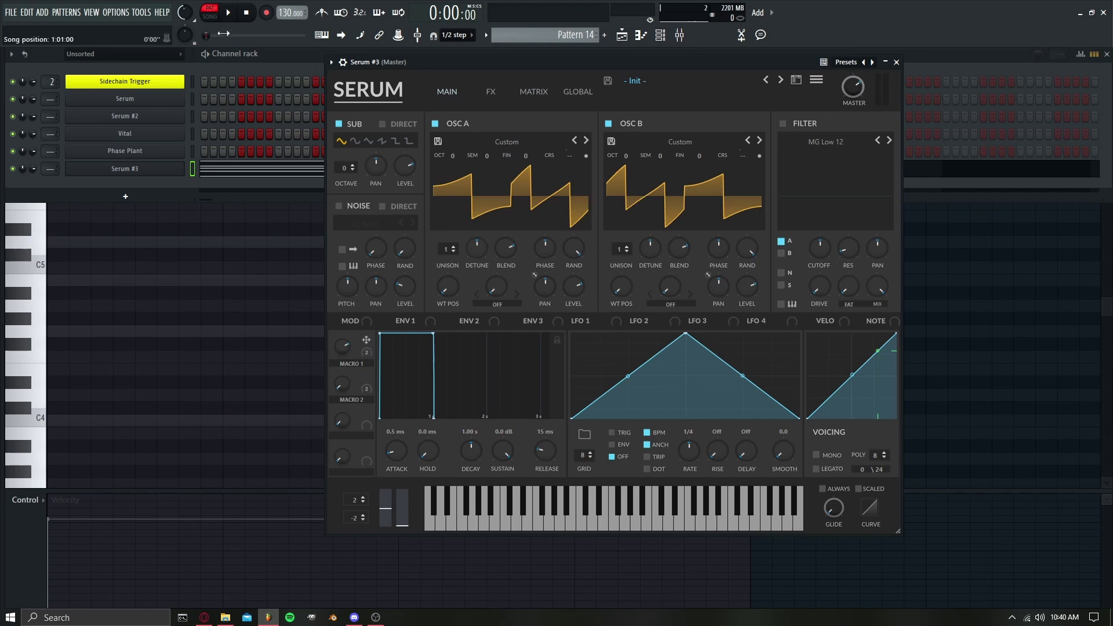
key("space")
mouse_move(344, 343)
left_mouse_down()
mouse_move(339, 416)
mouse_move(346, 359)
left_mouse_up()
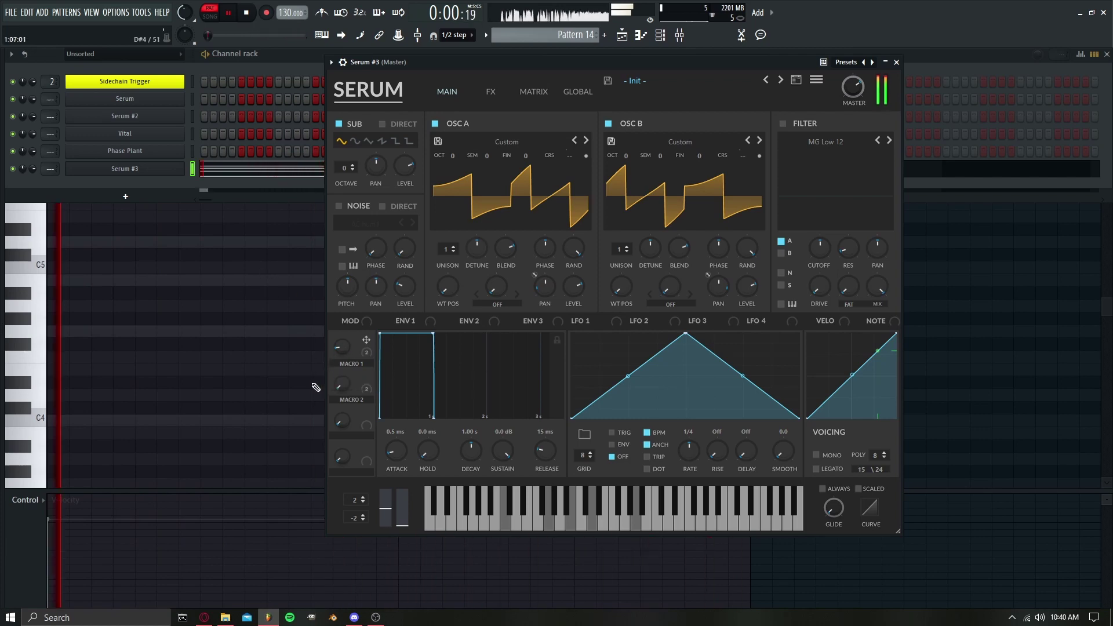
left_click(343, 399)
left_click_drag(347, 381, 348, 321)
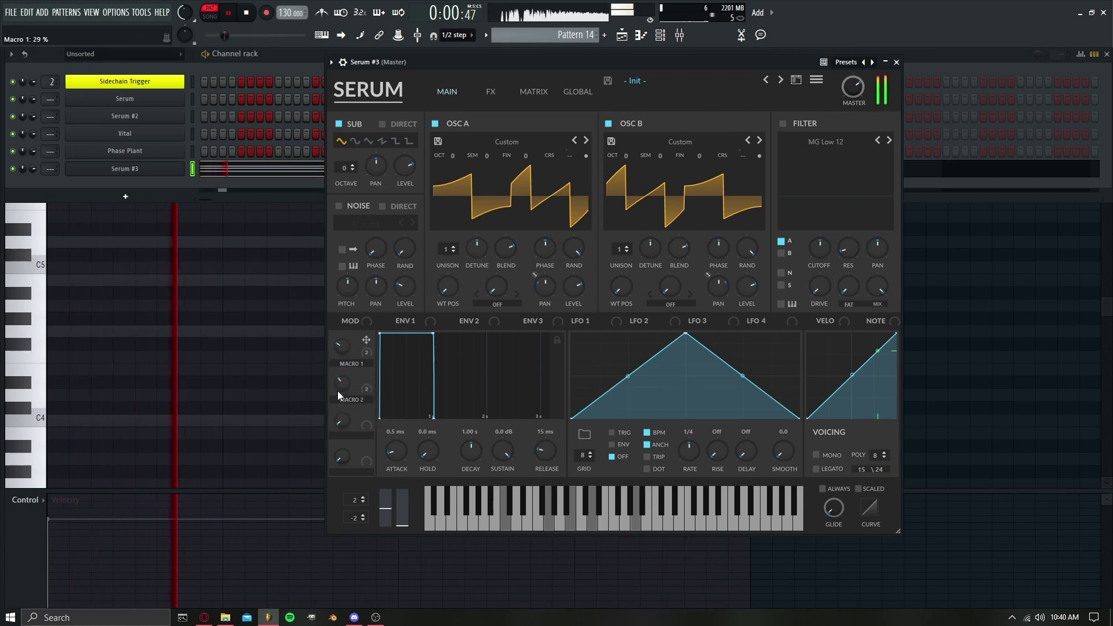
left_click(250, 17)
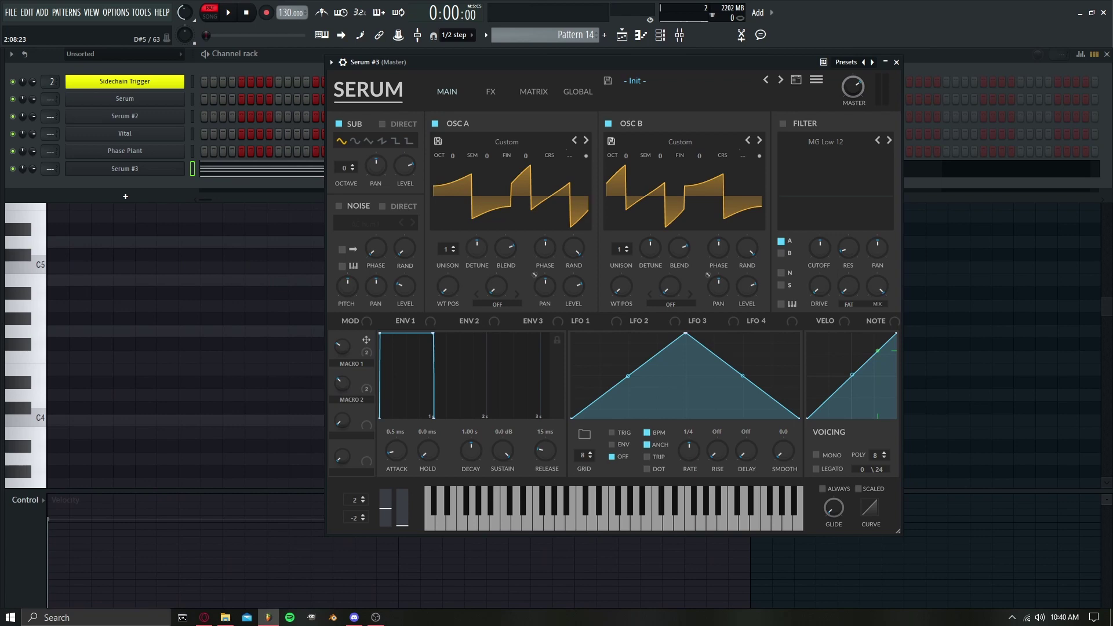
left_click_drag(558, 62, 563, 87)
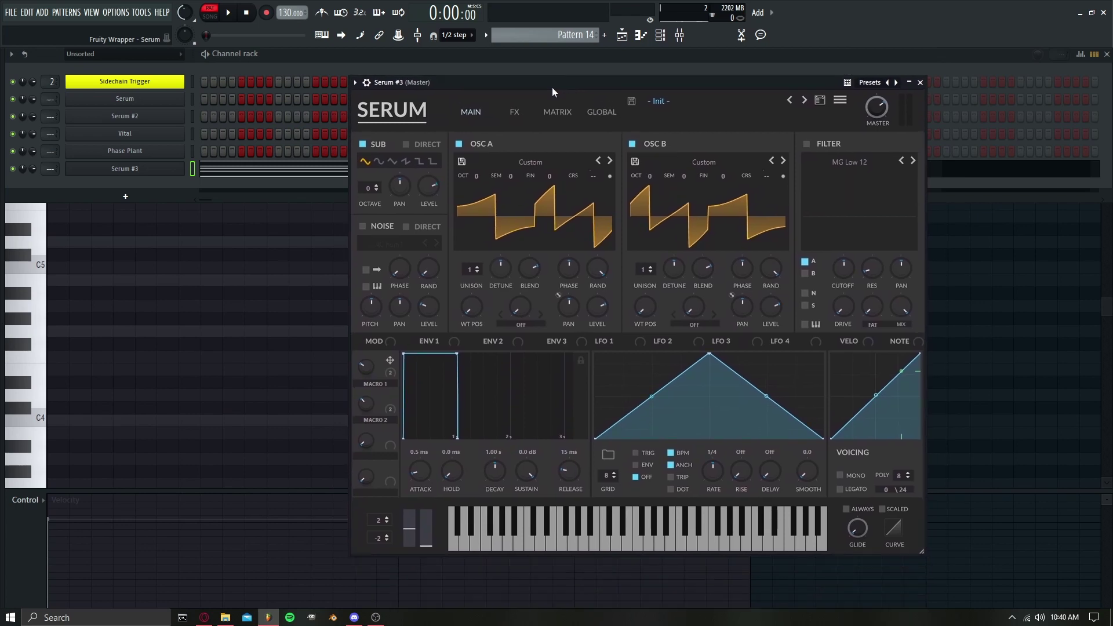
mouse_move(552, 87)
left_mouse_down()
mouse_move(538, 114)
mouse_move(554, 87)
left_mouse_up()
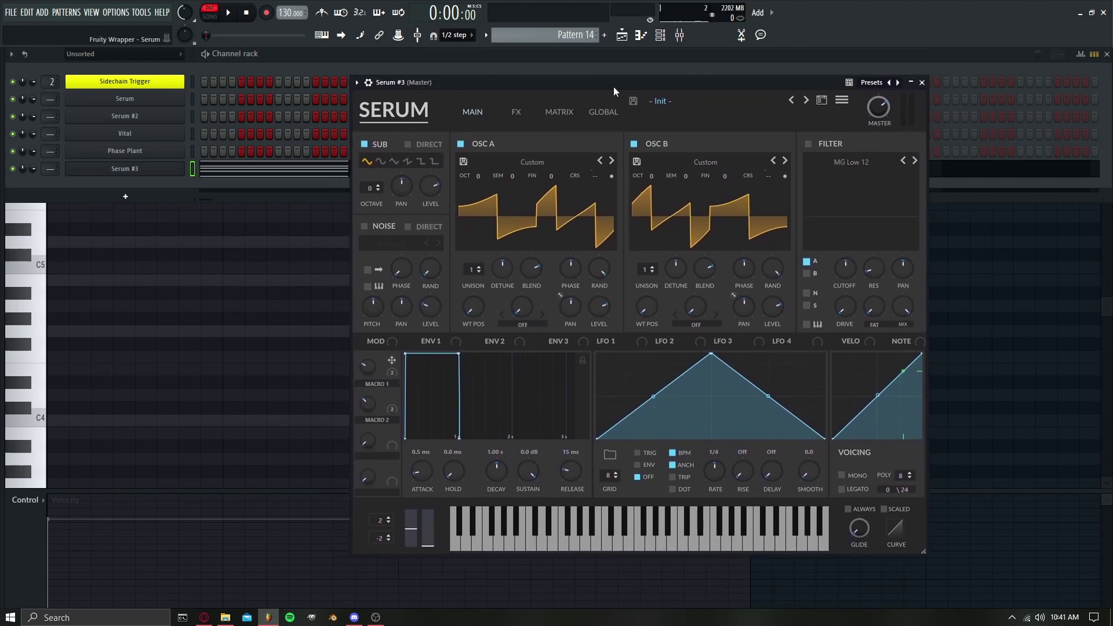